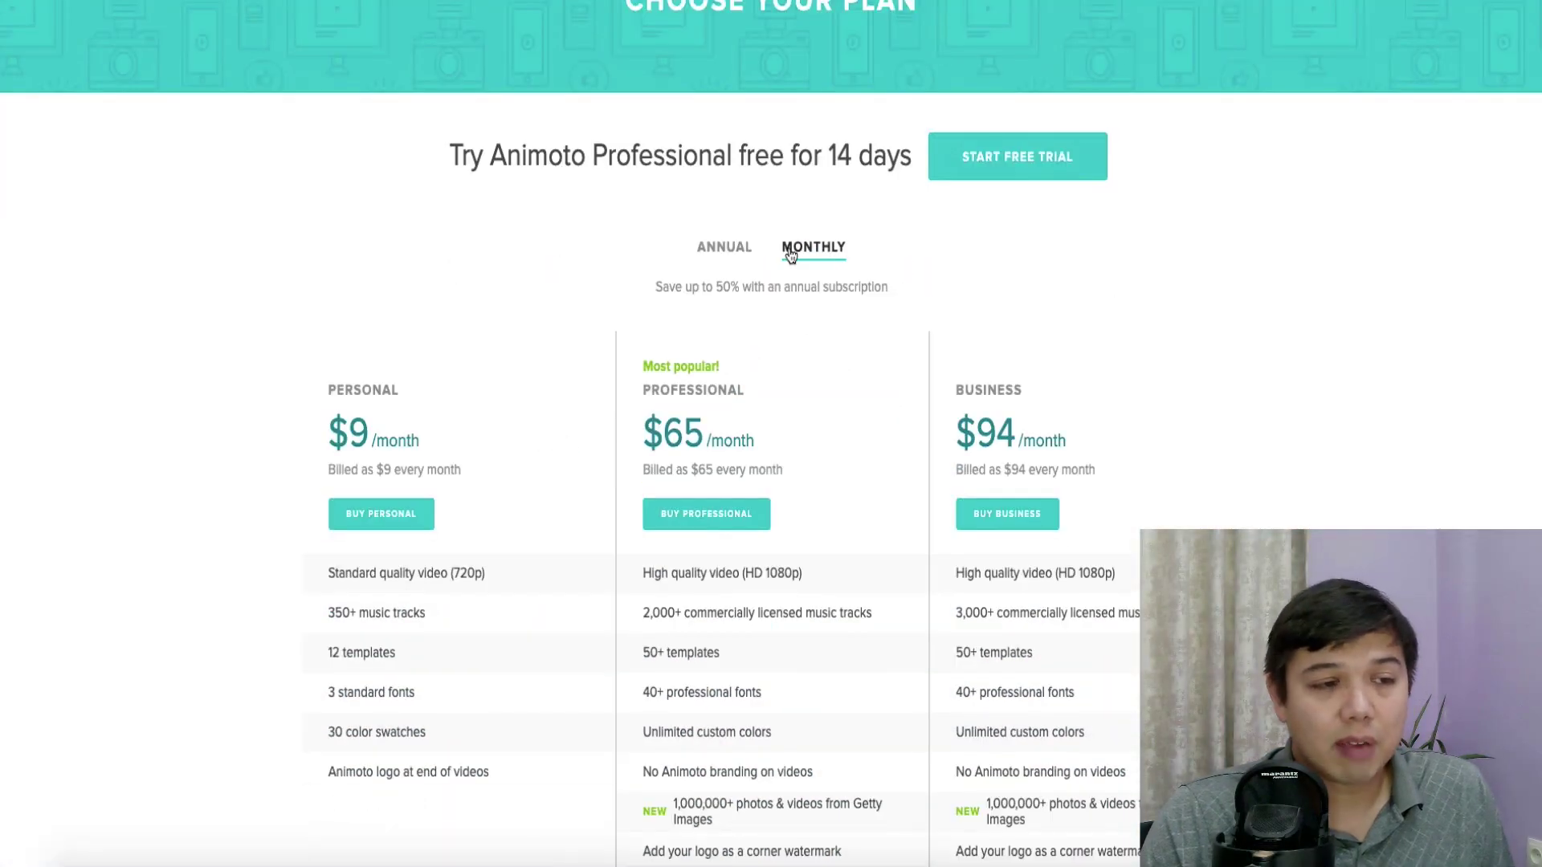
pyautogui.click(726, 248)
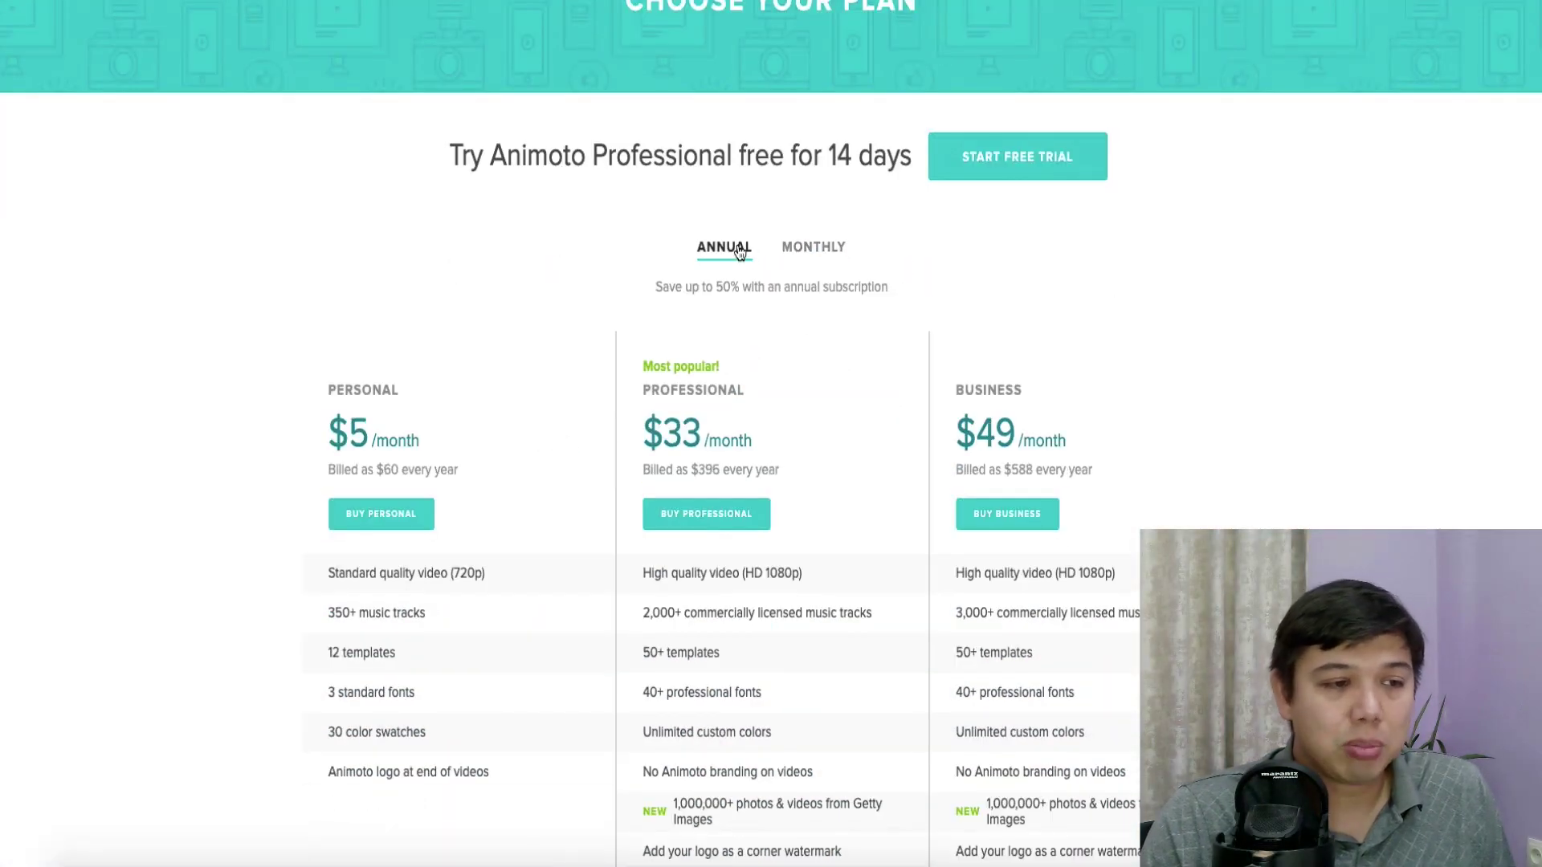
pyautogui.click(799, 249)
pyautogui.scroll(-2, 869, 103)
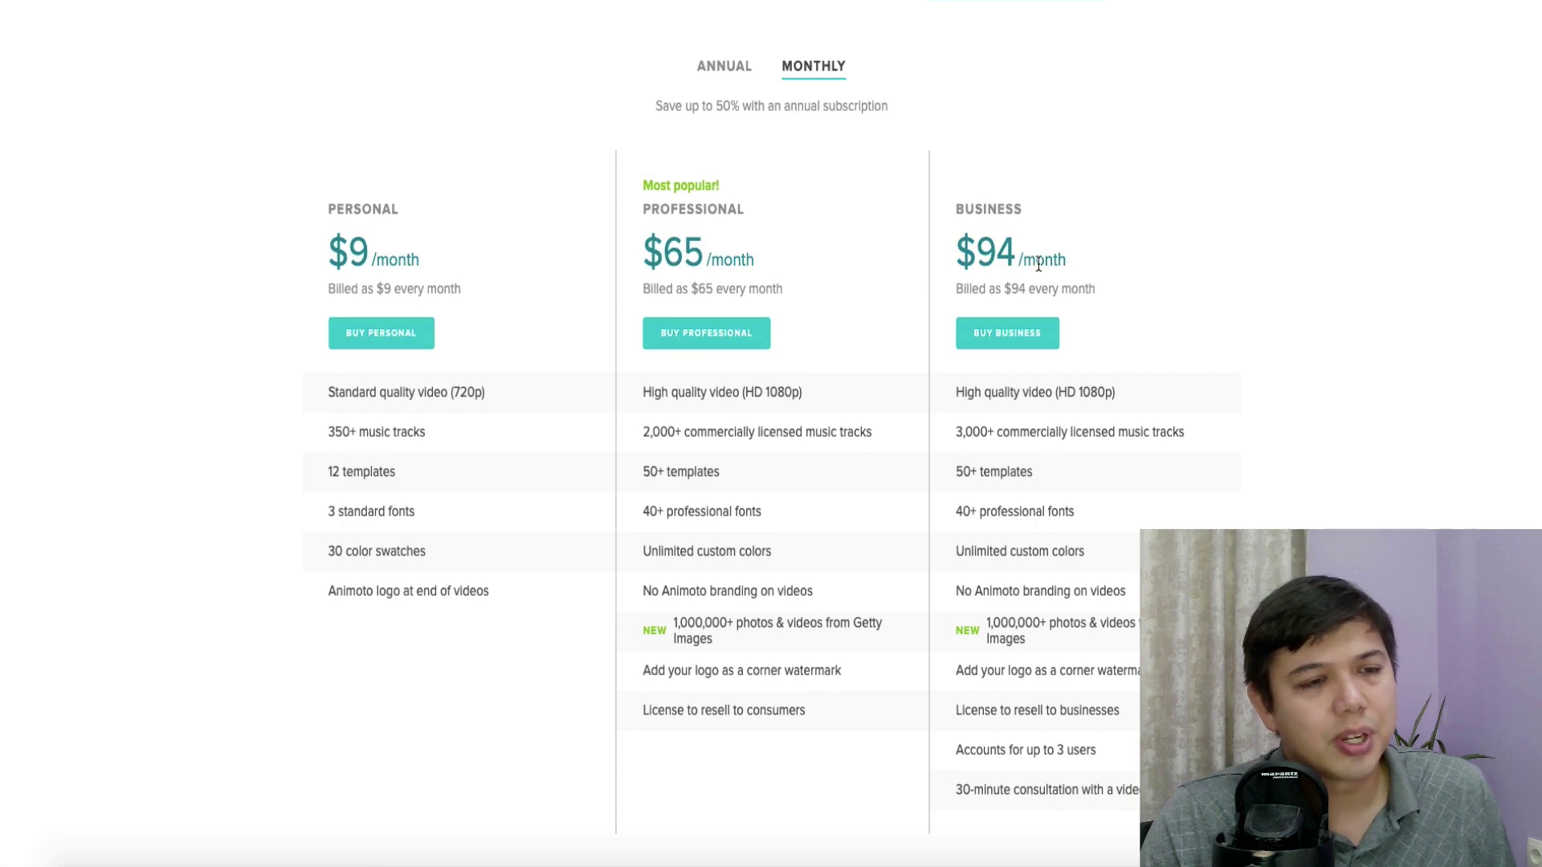
pyautogui.scroll(-1, 820, 241)
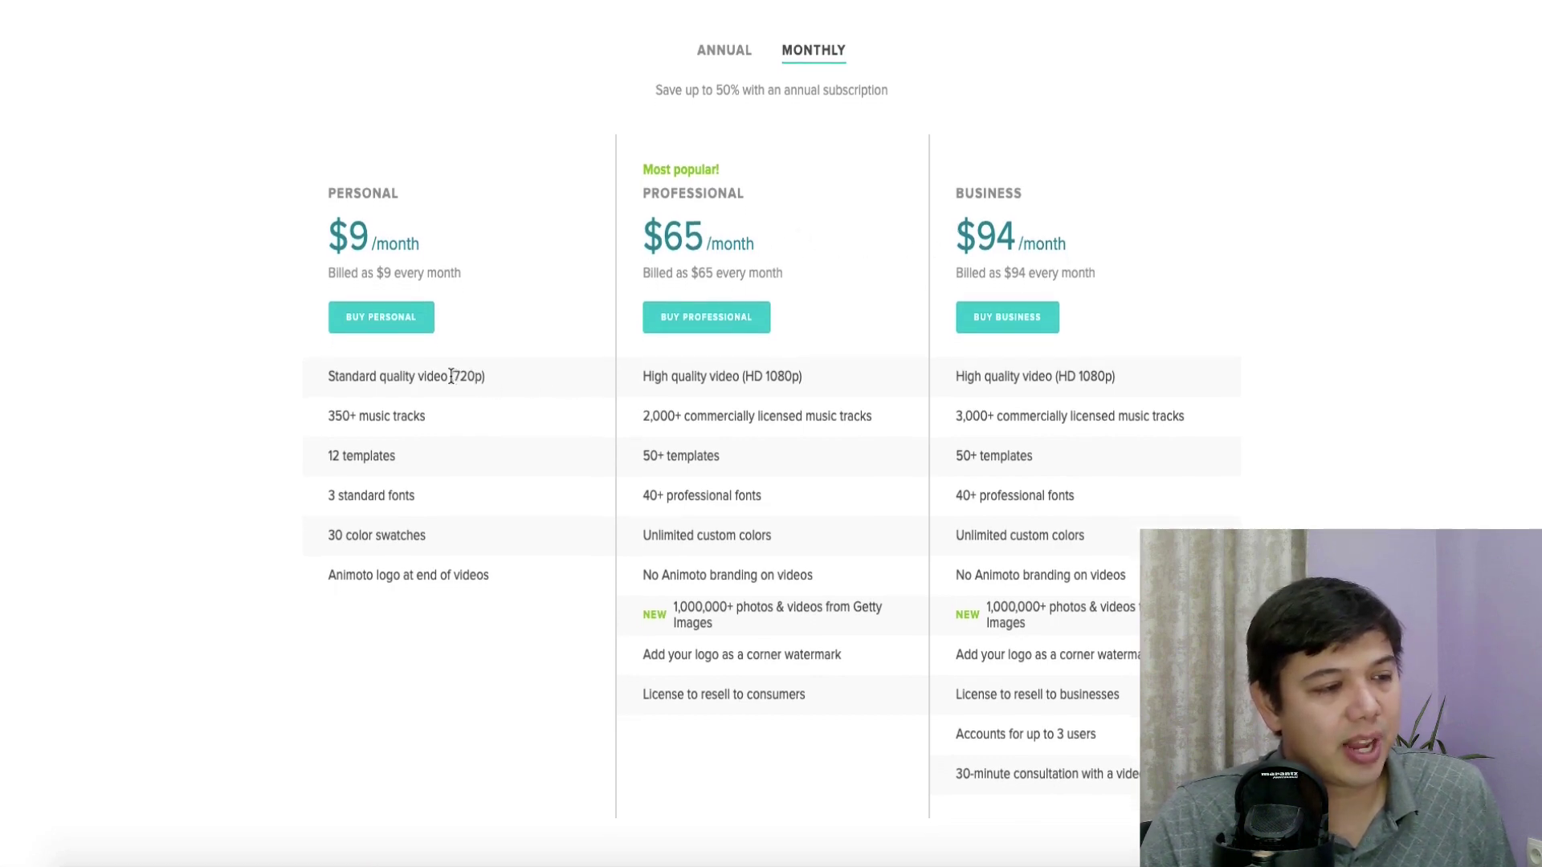
pyautogui.moveTo(452, 376); pyautogui.dragTo(488, 378)
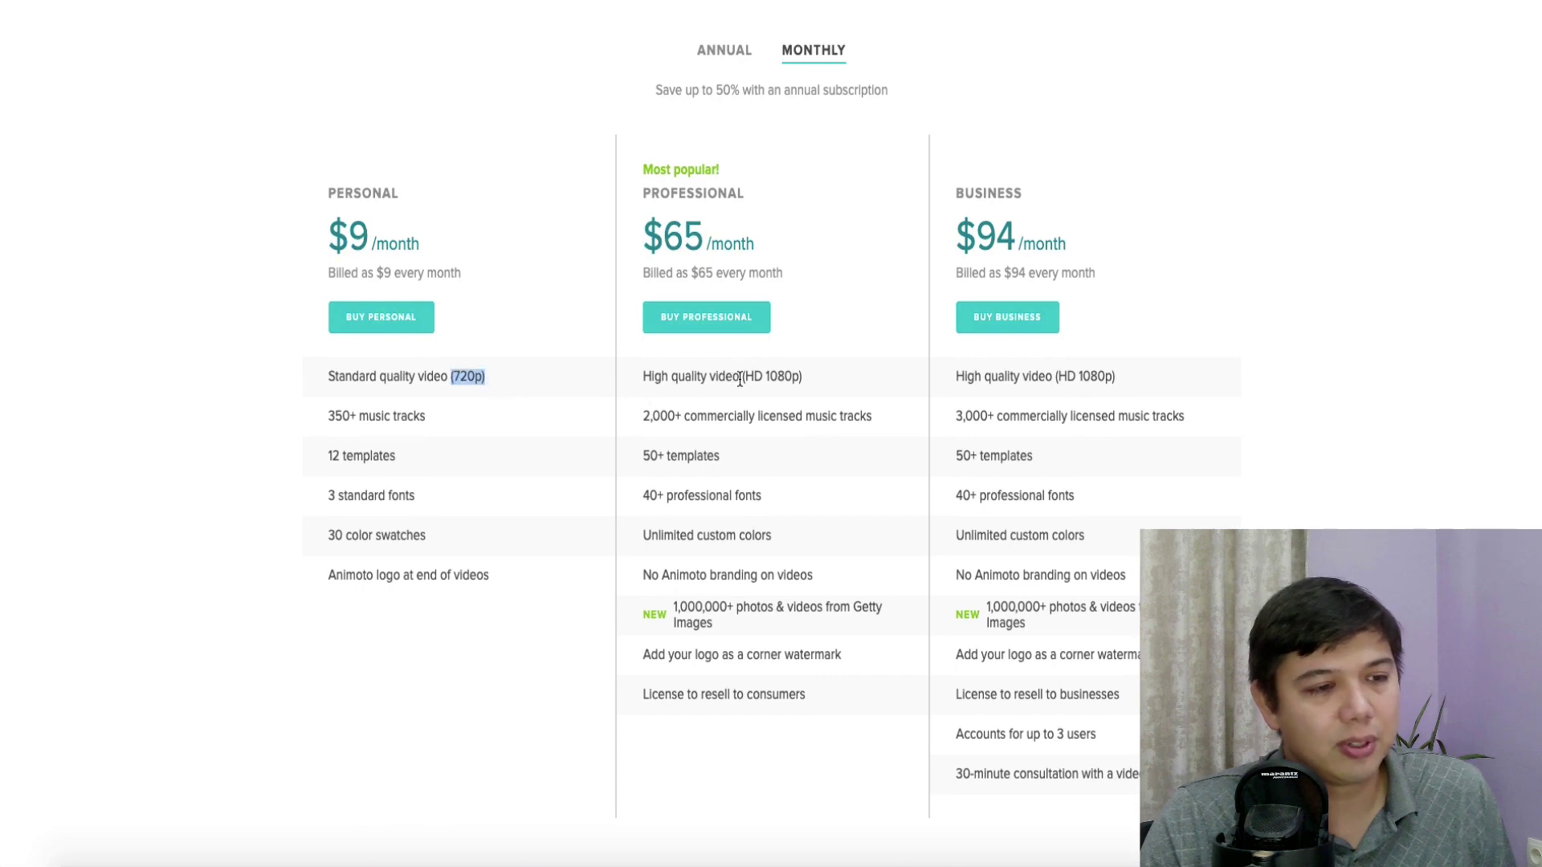
pyautogui.moveTo(739, 378); pyautogui.dragTo(828, 382)
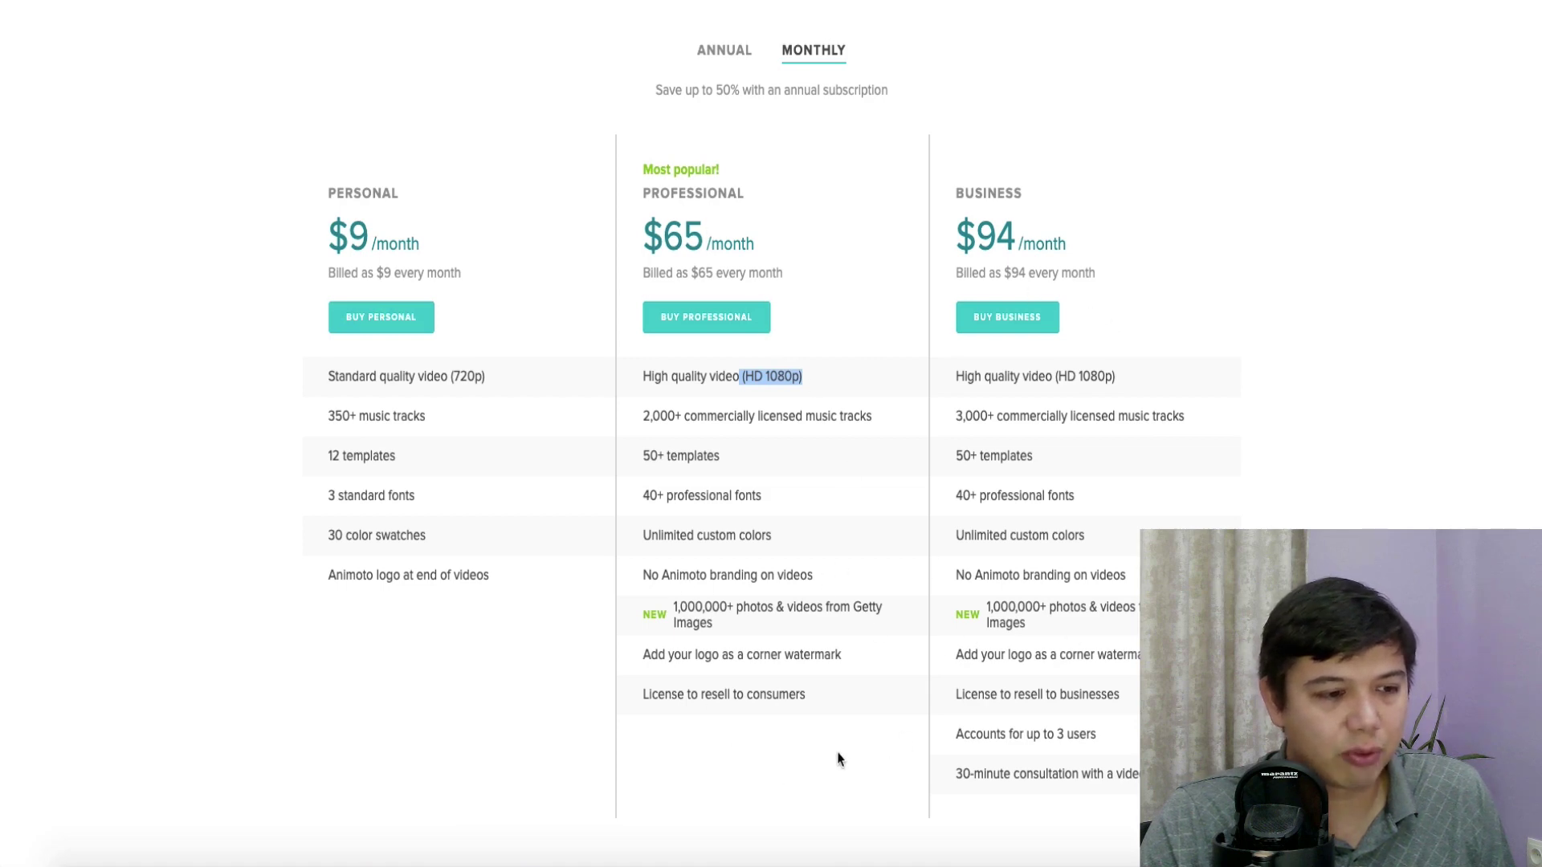
pyautogui.tripleClick(745, 701)
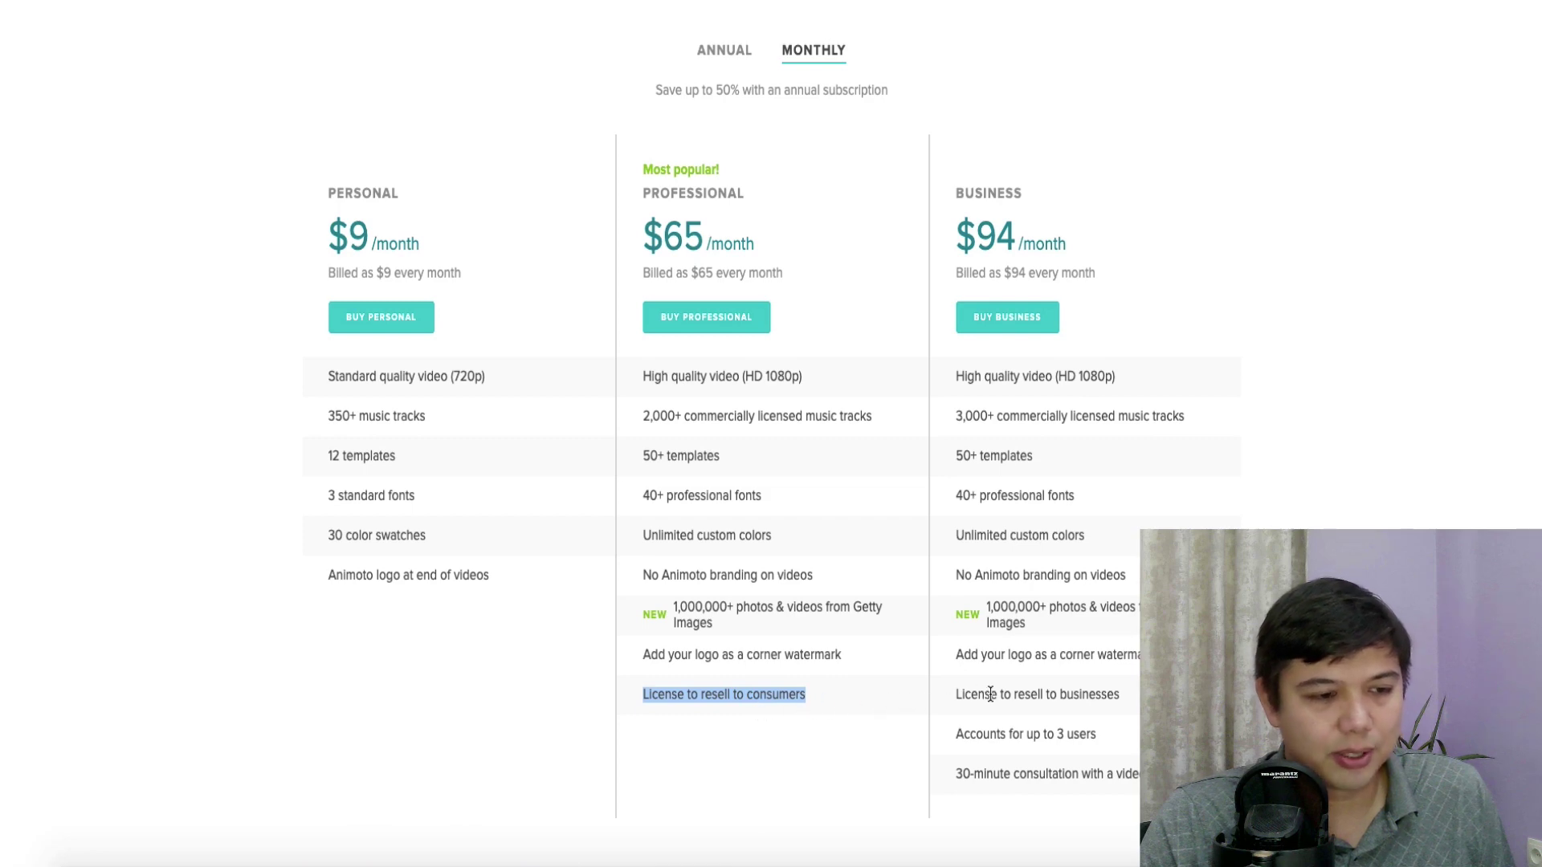
pyautogui.tripleClick(1106, 698)
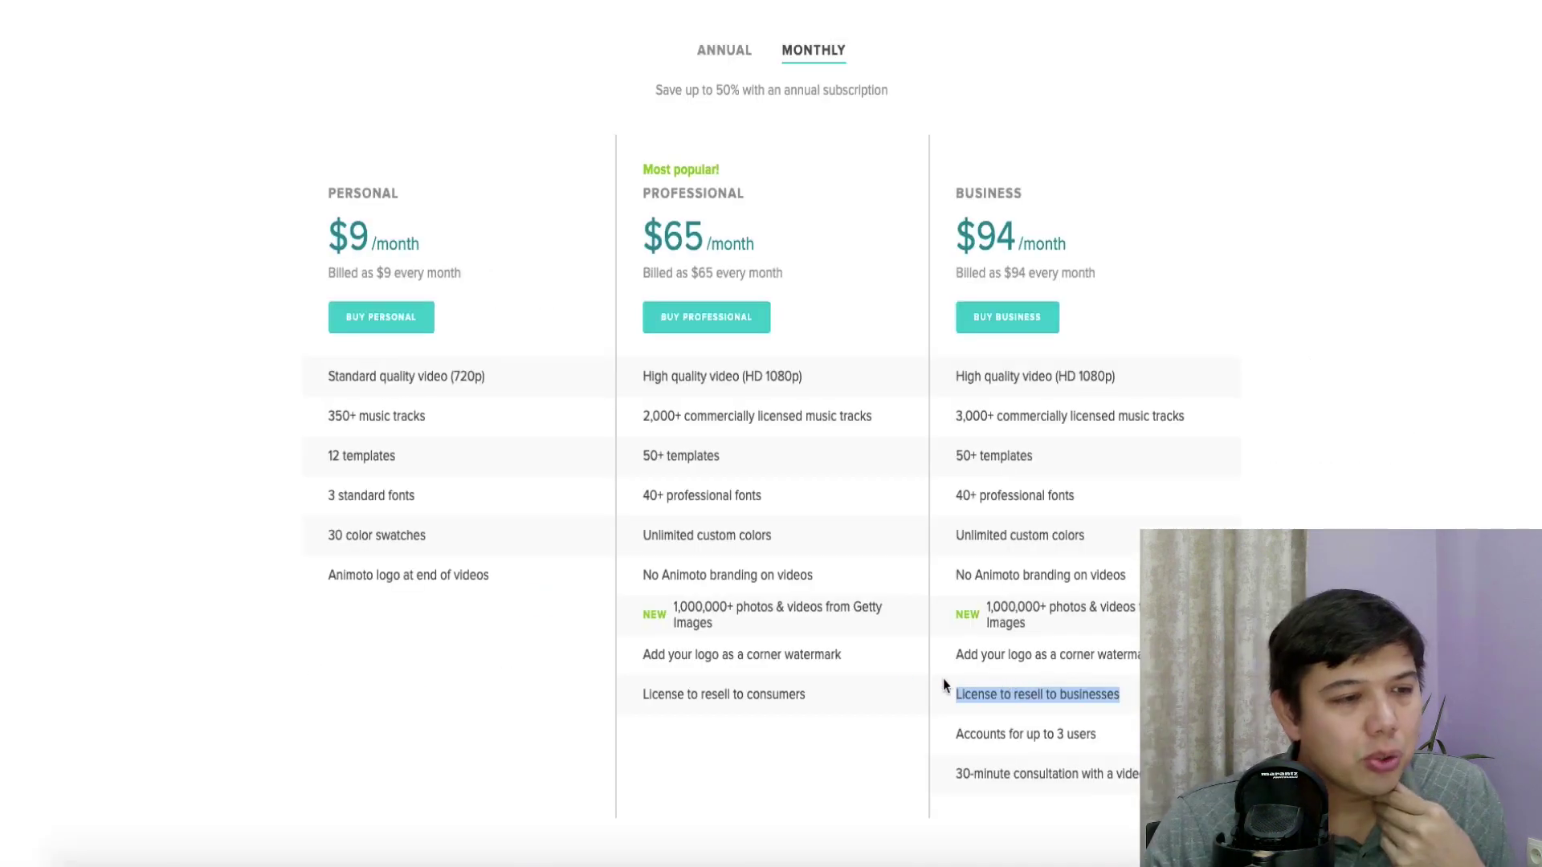
pyautogui.scroll(2, 923, 675)
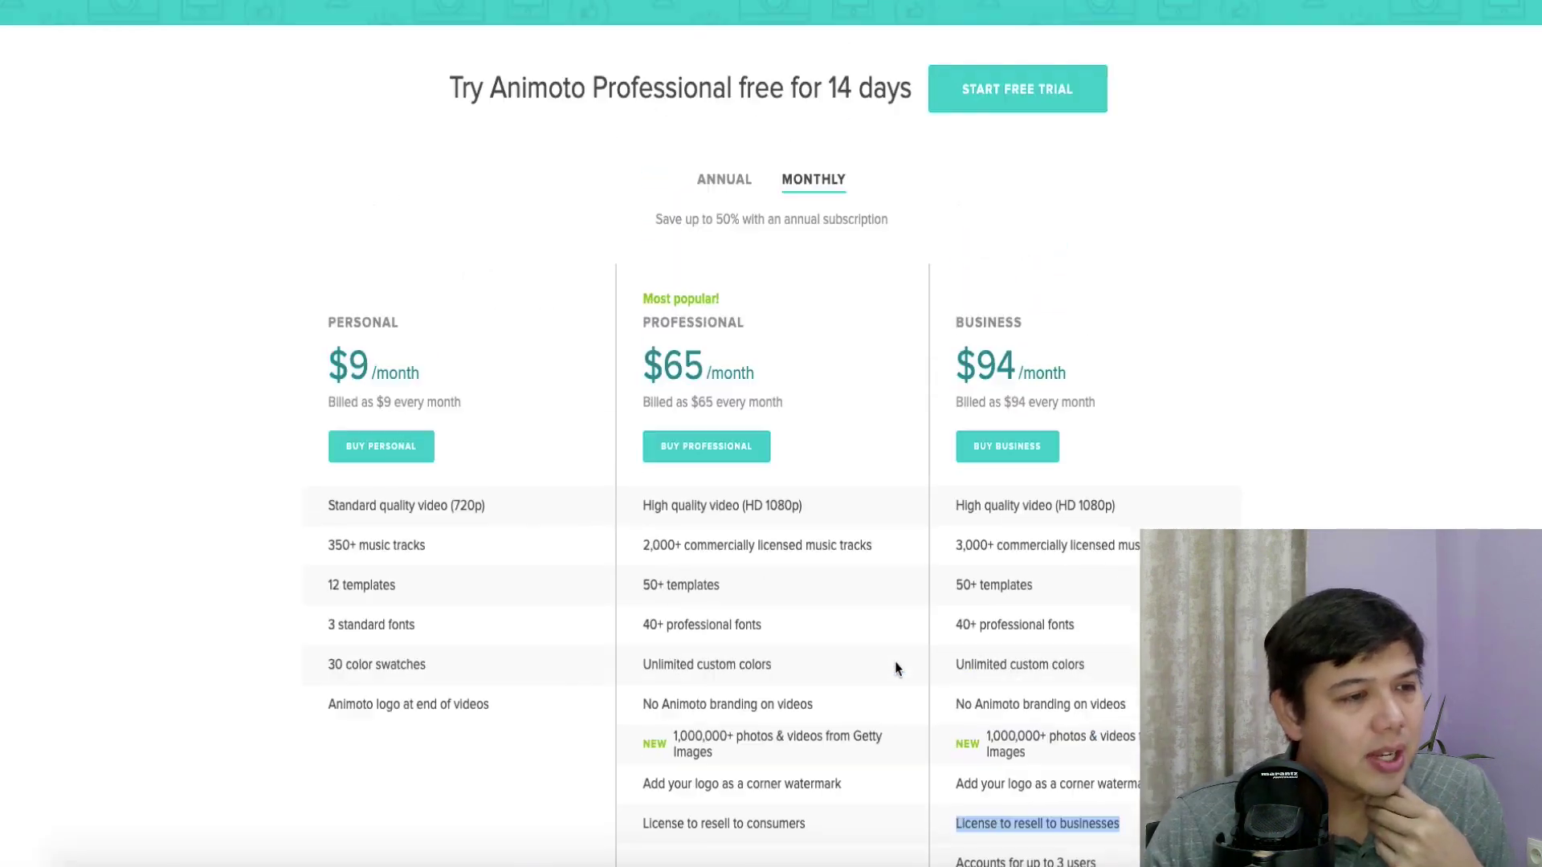
pyautogui.scroll(3, 897, 668)
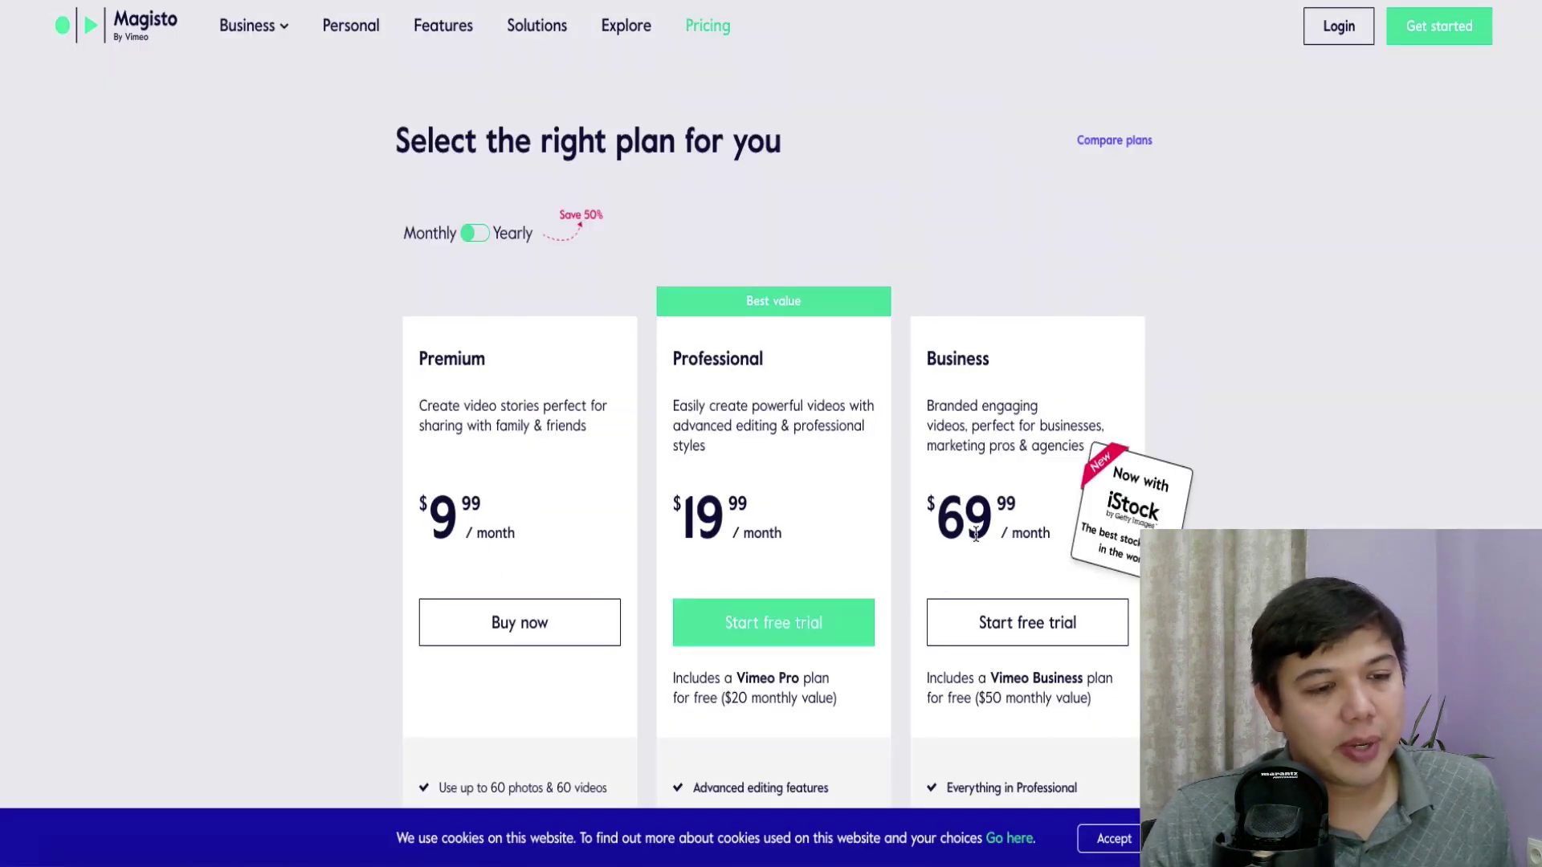
# Step: Highlight the plans' video limits: Premium 2:30, Professional 5 minutes, Business 10 minutes with 1080p downloads
pyautogui.scroll(-3, 511, 593)
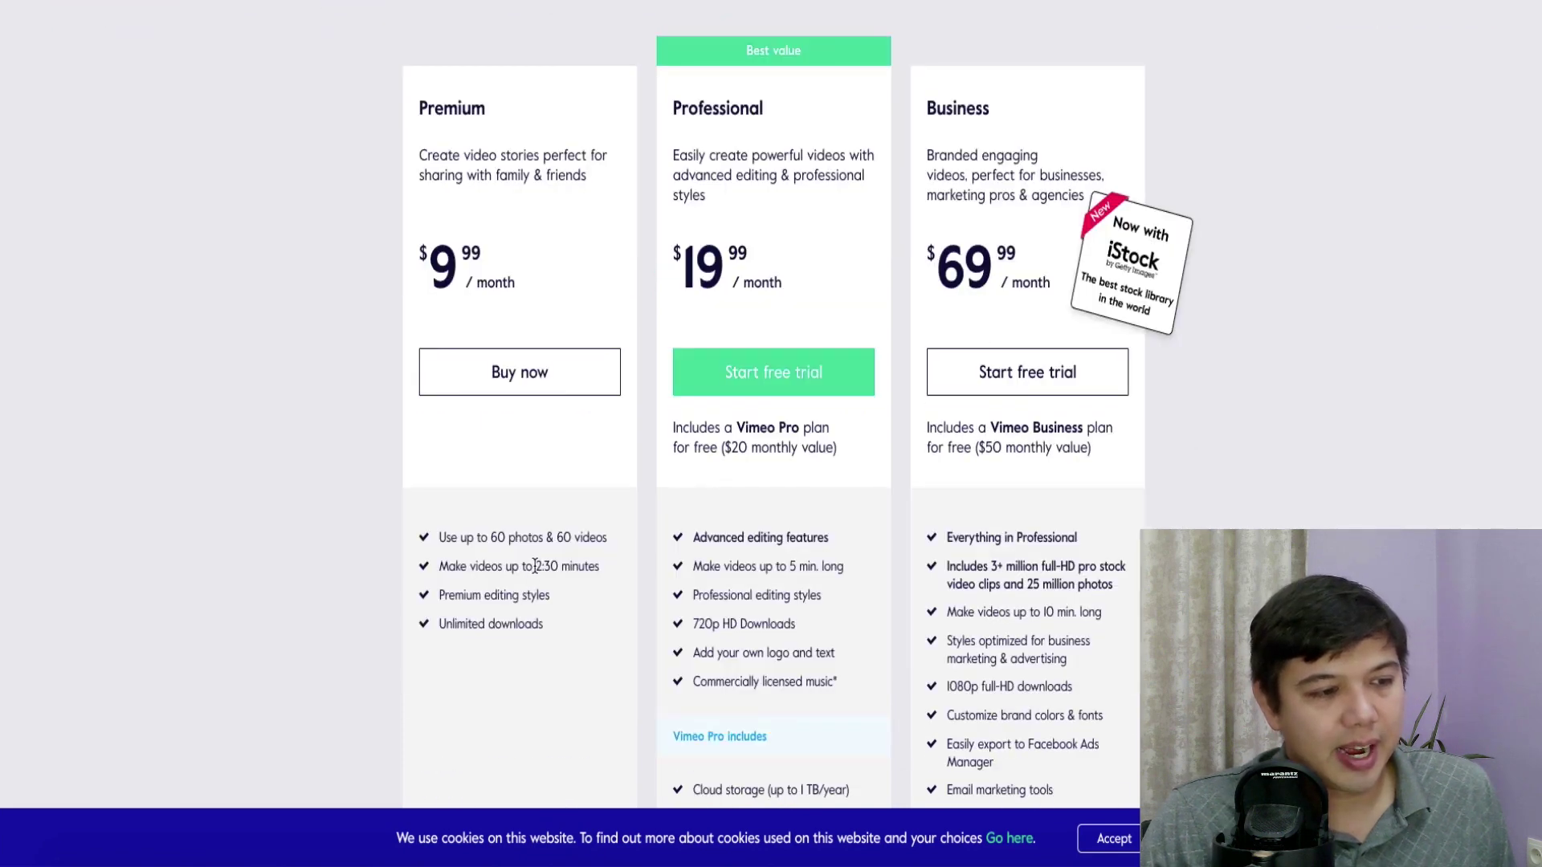
pyautogui.moveTo(534, 566); pyautogui.dragTo(576, 568)
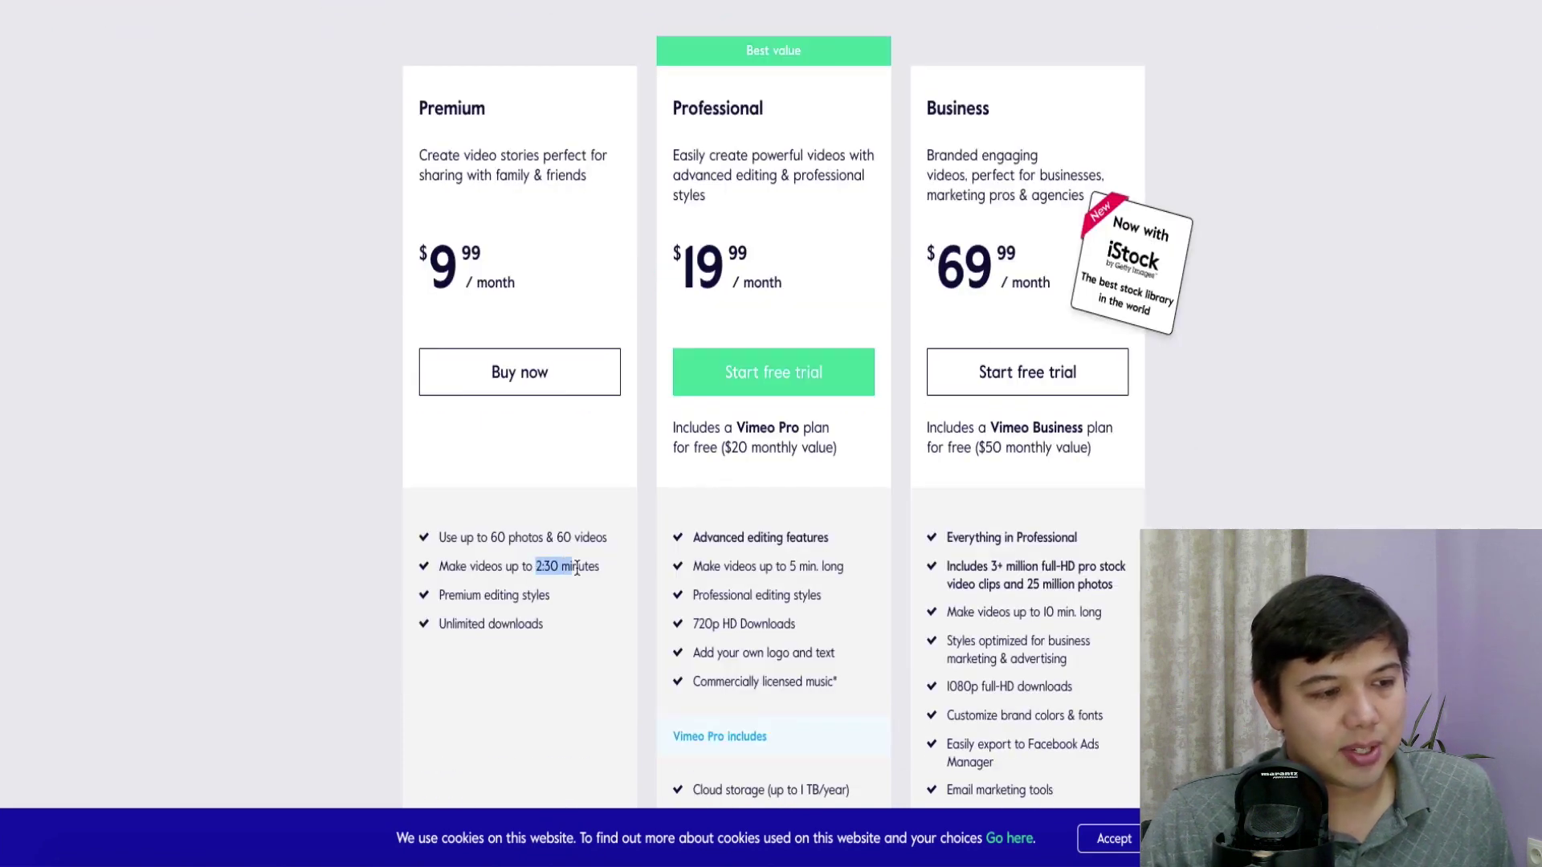
pyautogui.click(788, 572)
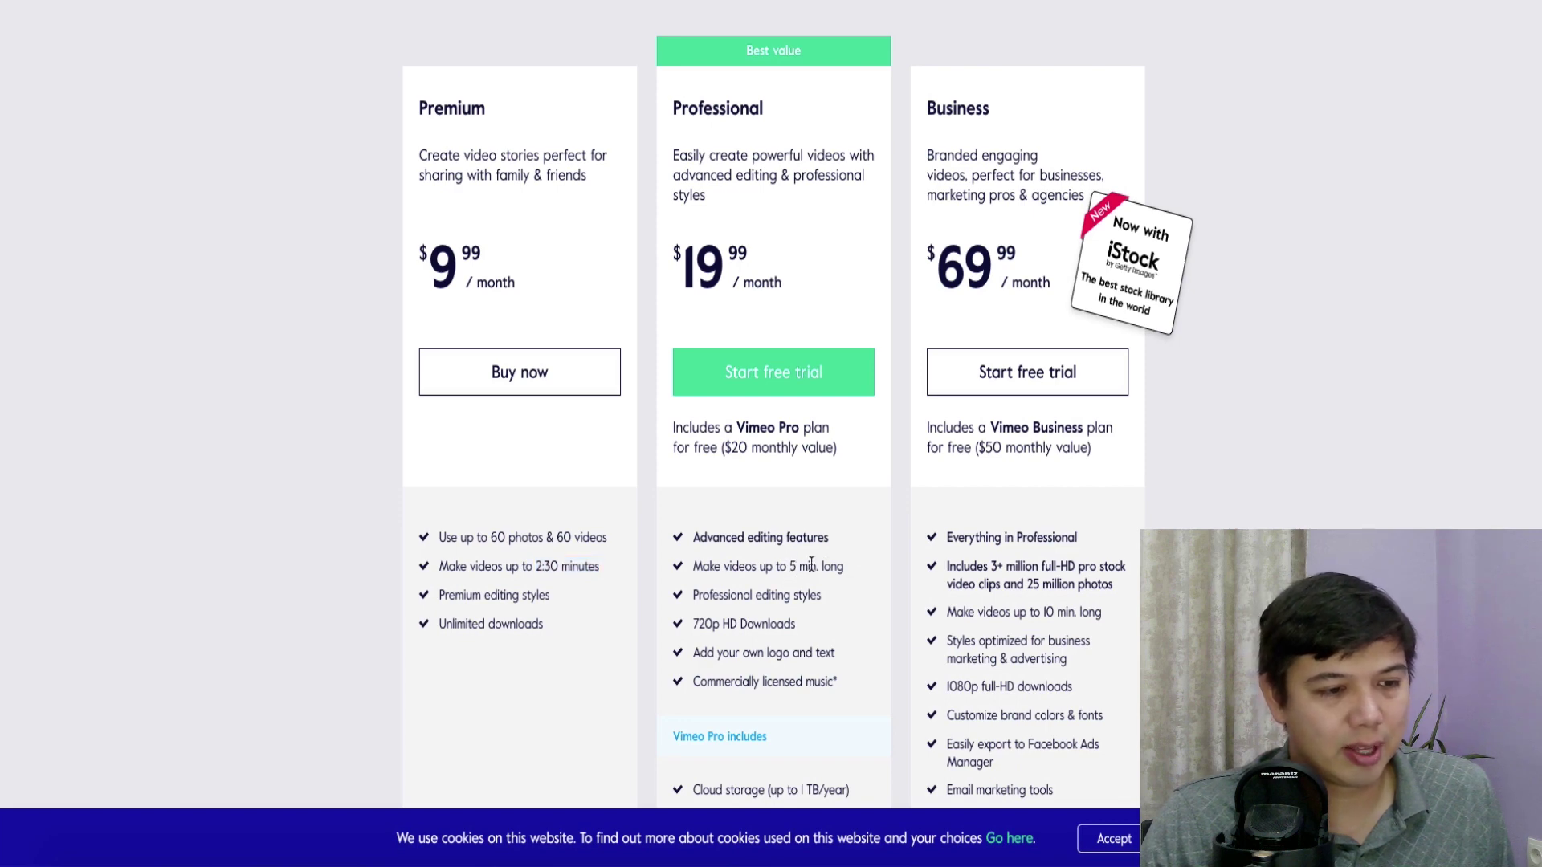
pyautogui.tripleClick(811, 565)
pyautogui.tripleClick(1018, 613)
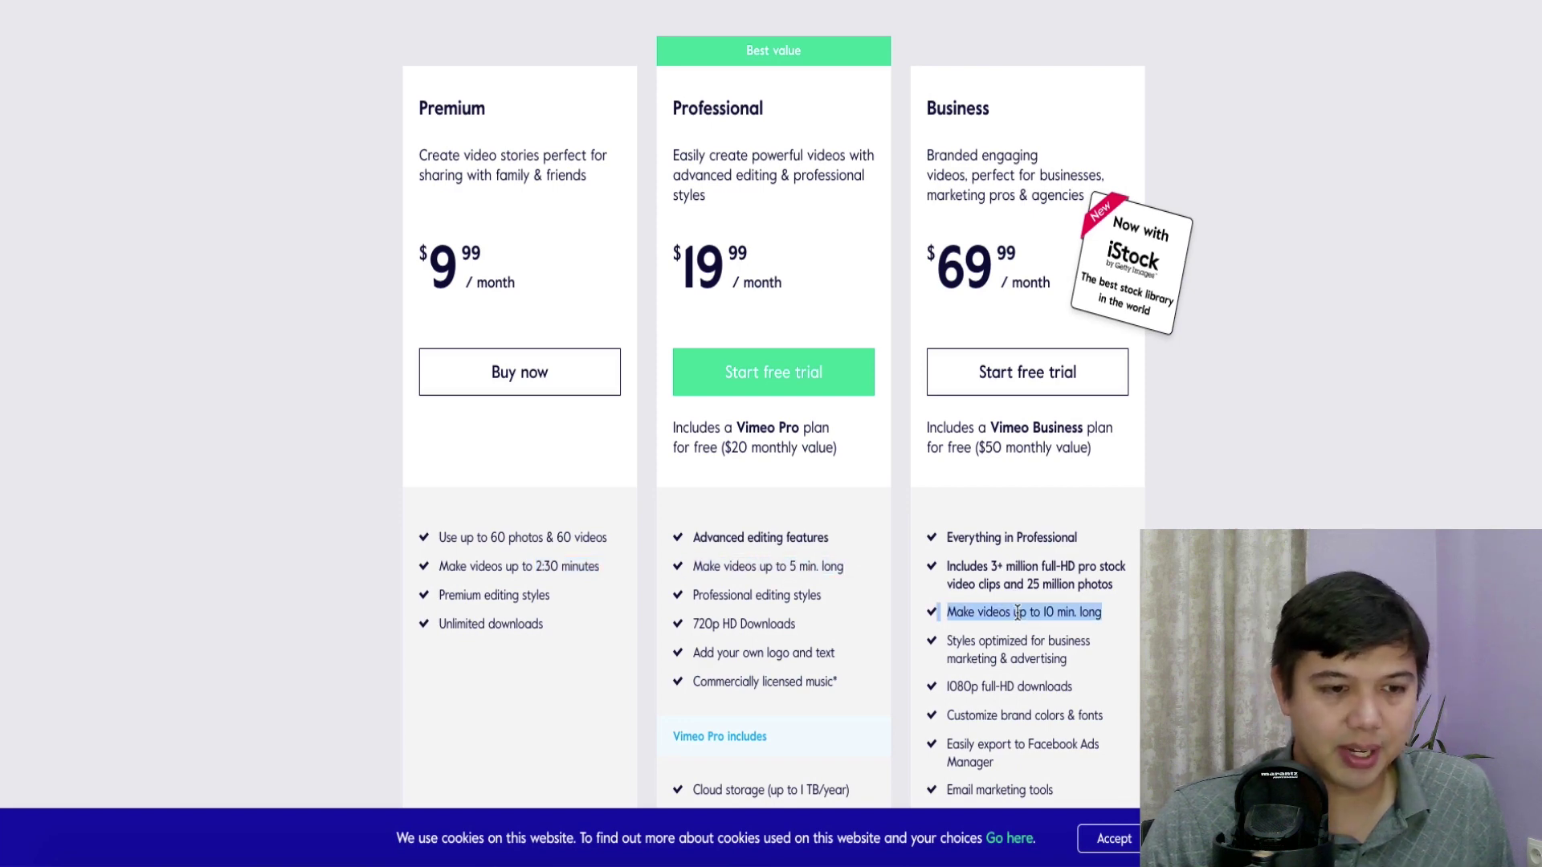
pyautogui.tripleClick(1008, 686)
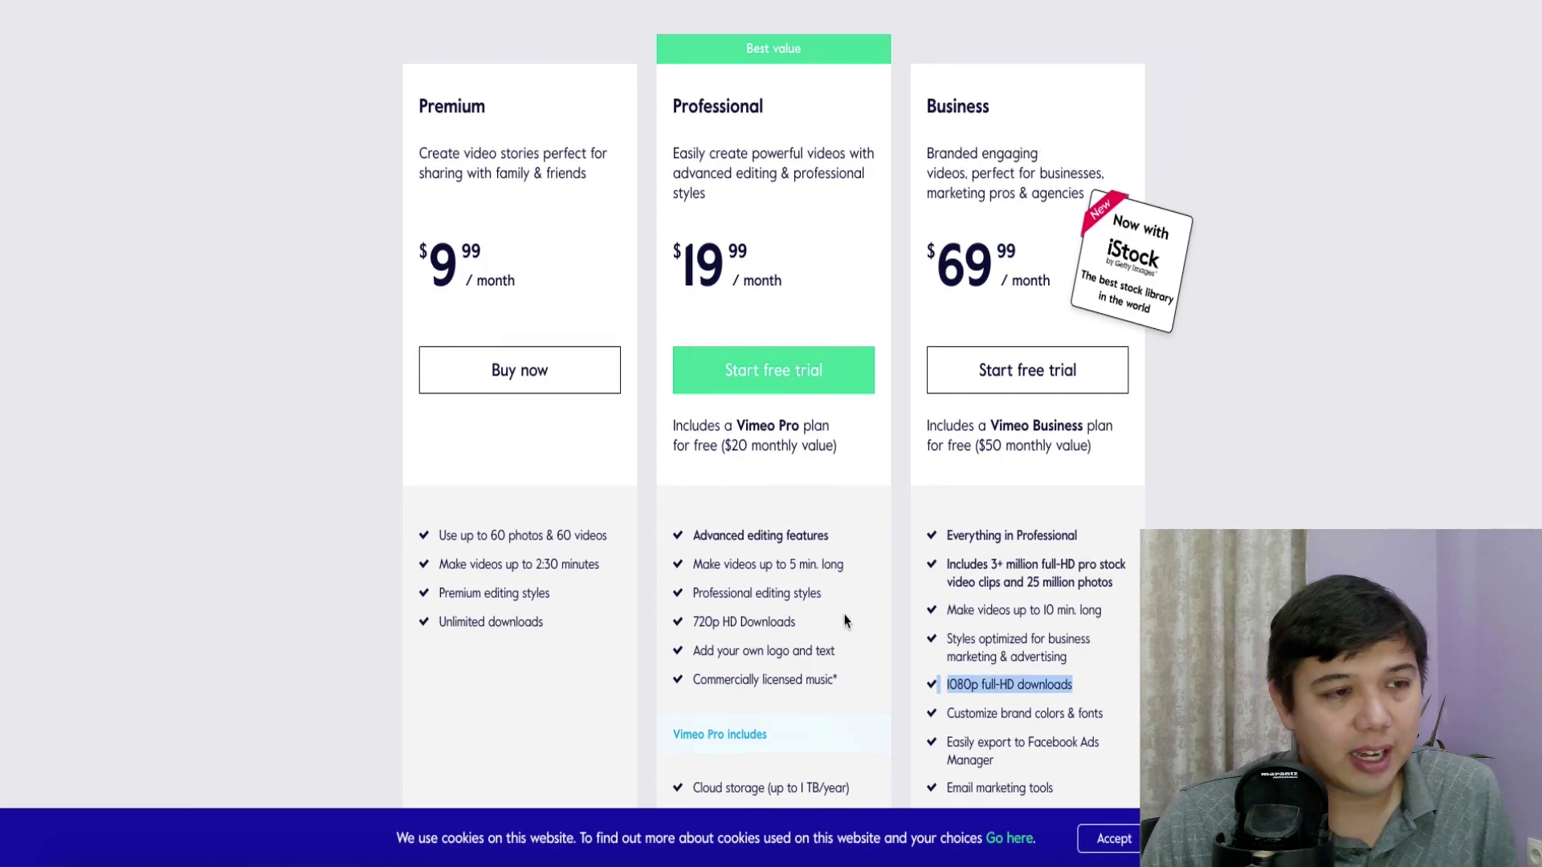
pyautogui.scroll(3, 1009, 686)
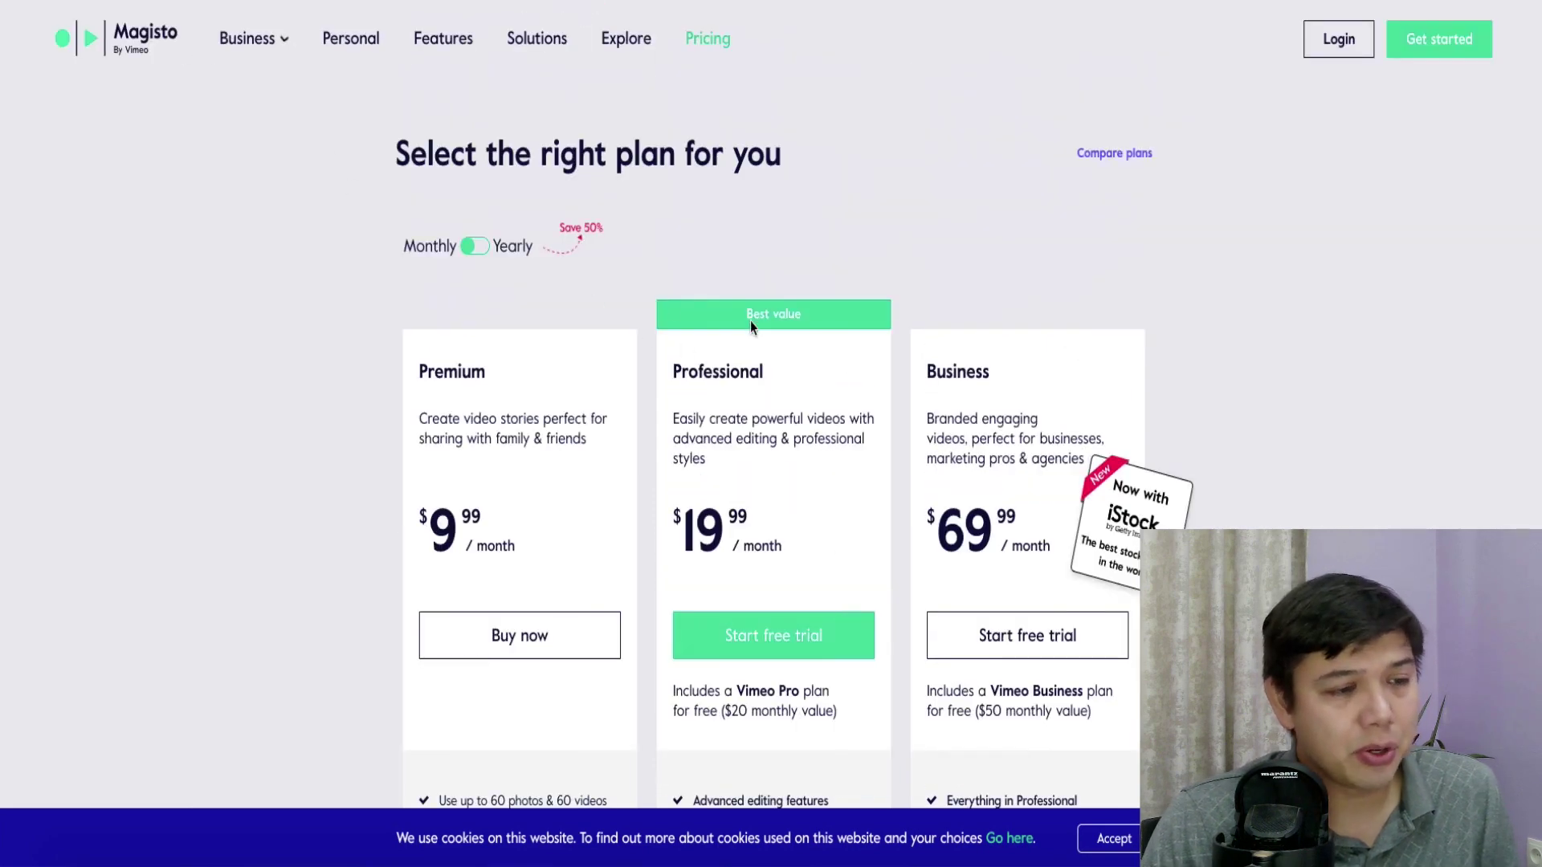
pyautogui.scroll(-7, 865, 464)
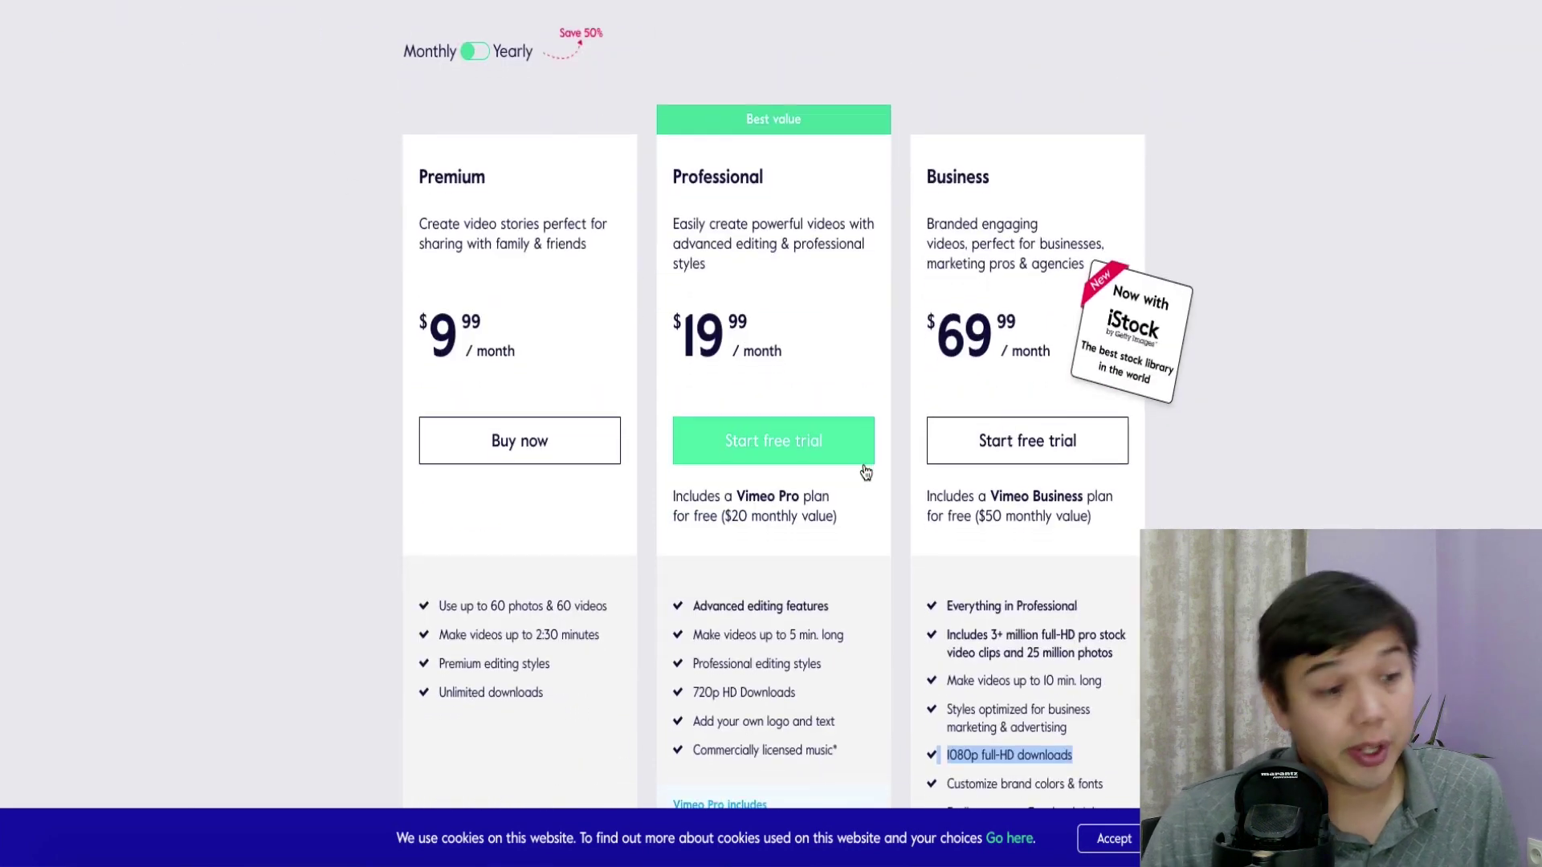
pyautogui.scroll(-1, 865, 472)
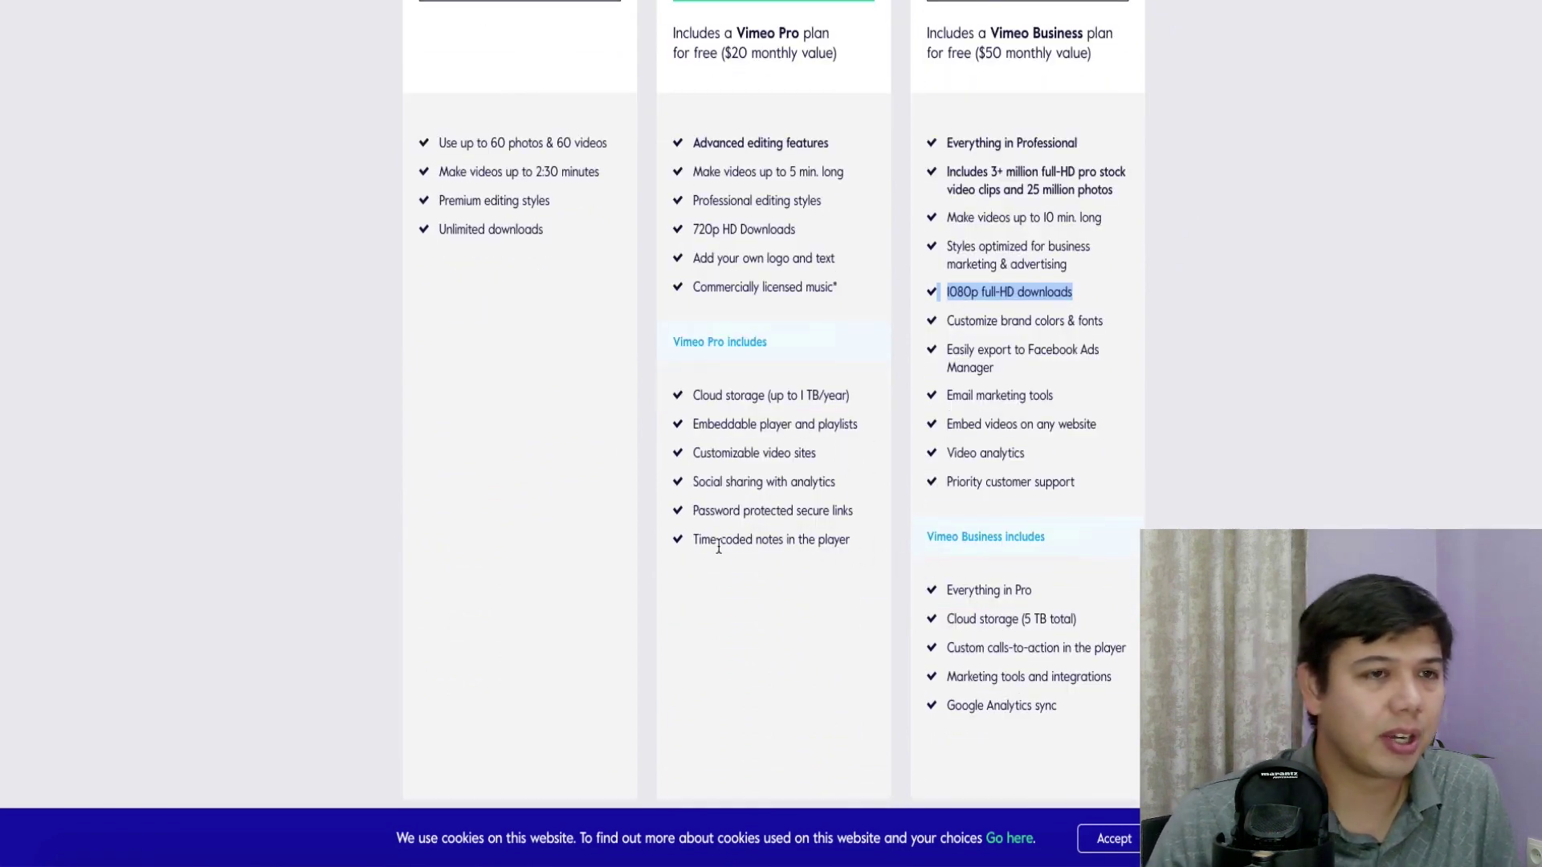
# Step: Look over Vimeo's plan upgrade page in a new tab, then scroll back to the top
pyautogui.hotkey('ctrl', 't')
pyautogui.write('vim')
pyautogui.press('Return')
pyautogui.scroll(-1, 951, 374)
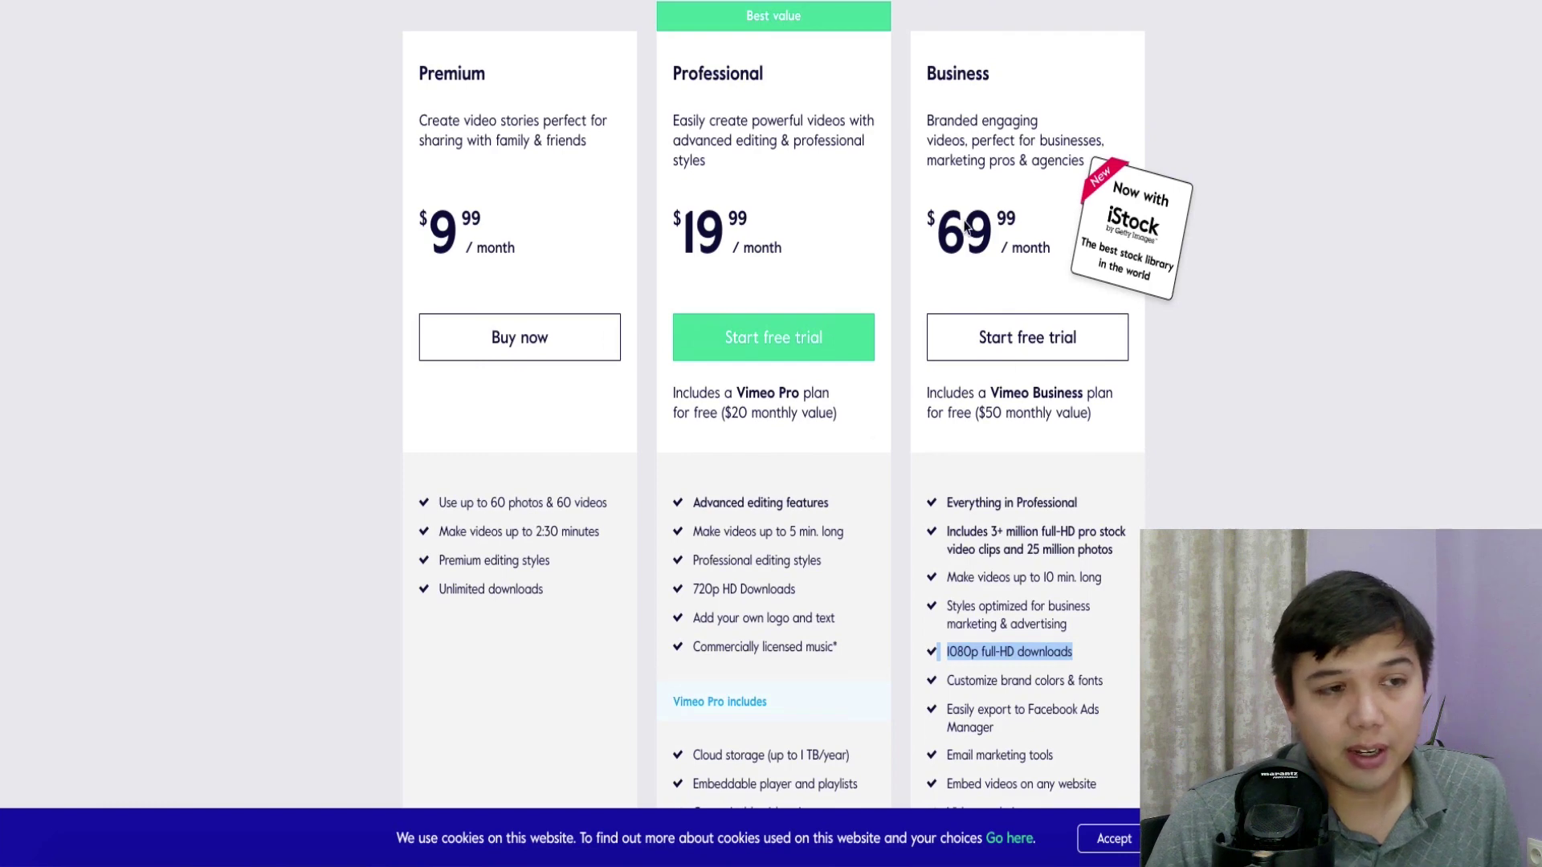
pyautogui.scroll(-1, 1004, 217)
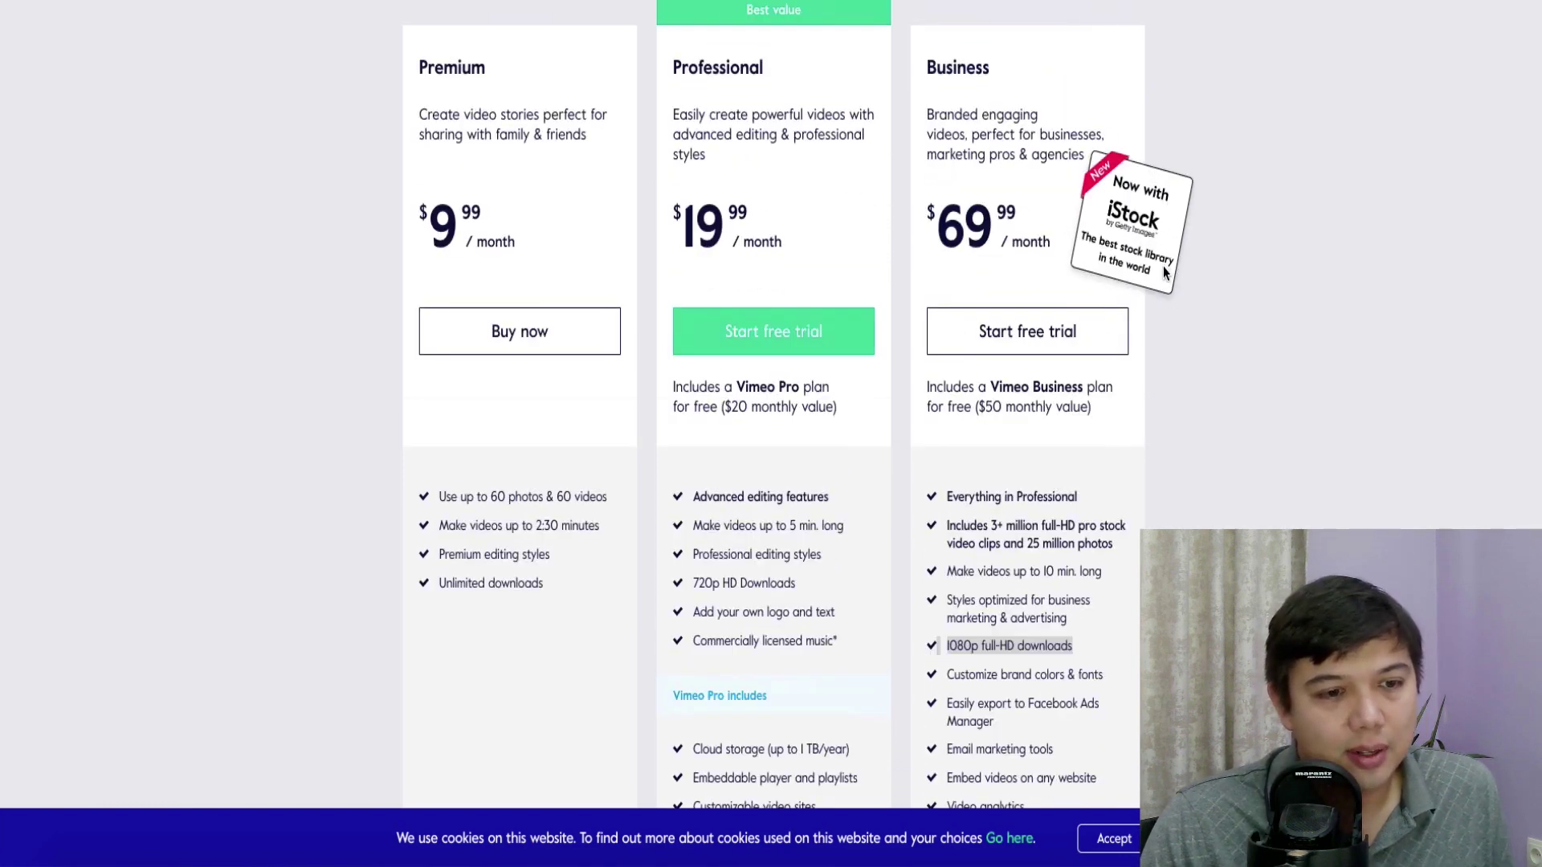
pyautogui.scroll(-1, 1164, 269)
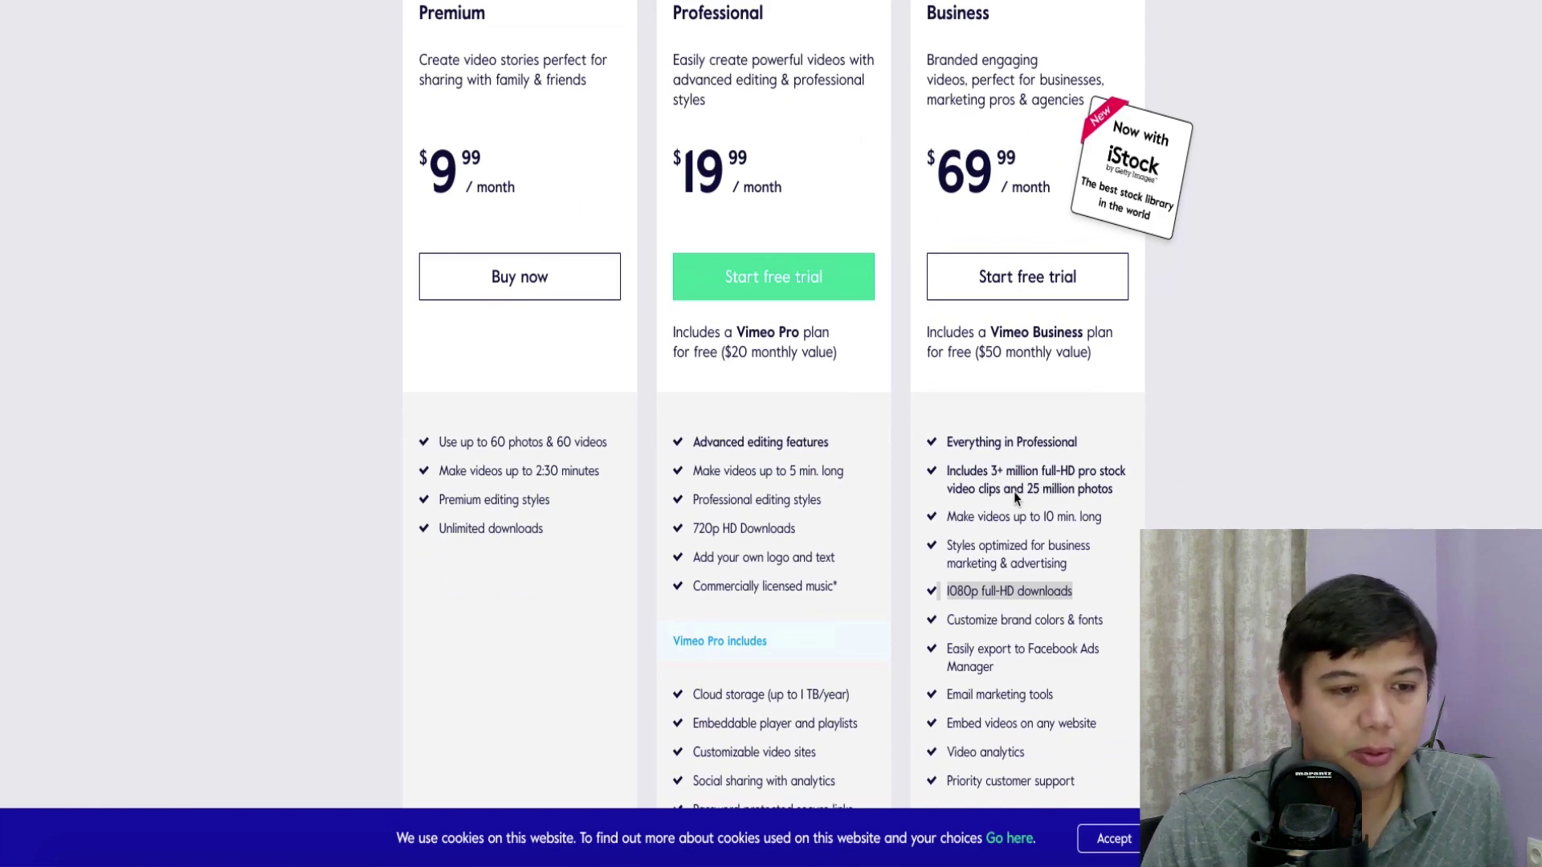
pyautogui.scroll(5, 771, 434)
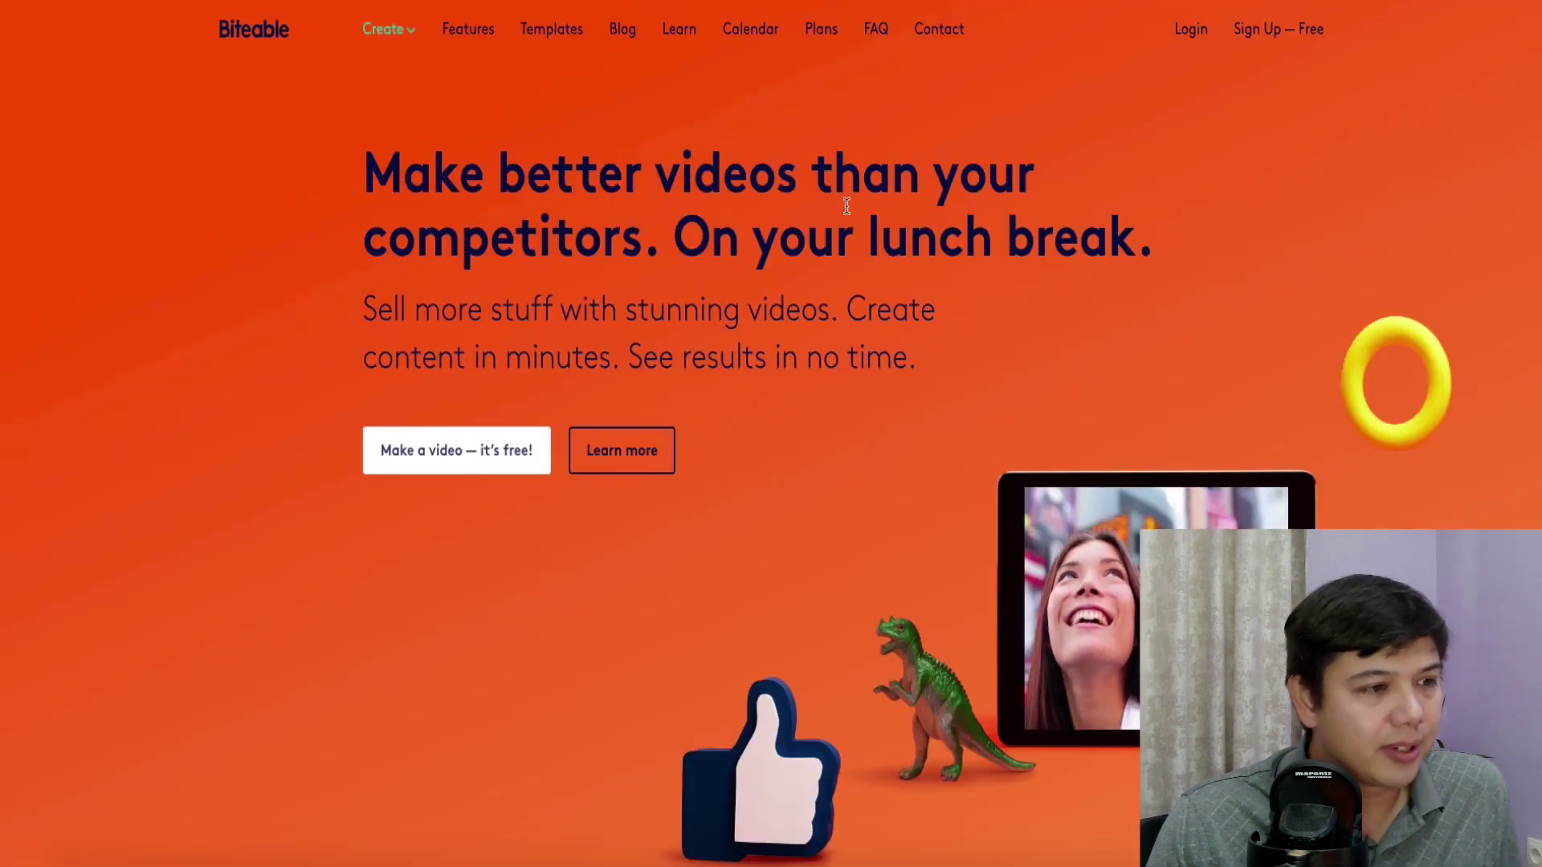
# Step: Show Biteable's Plans page down to the monthly Starter $29, Pro $49 and Unlimited $99 cards
pyautogui.click(821, 29)
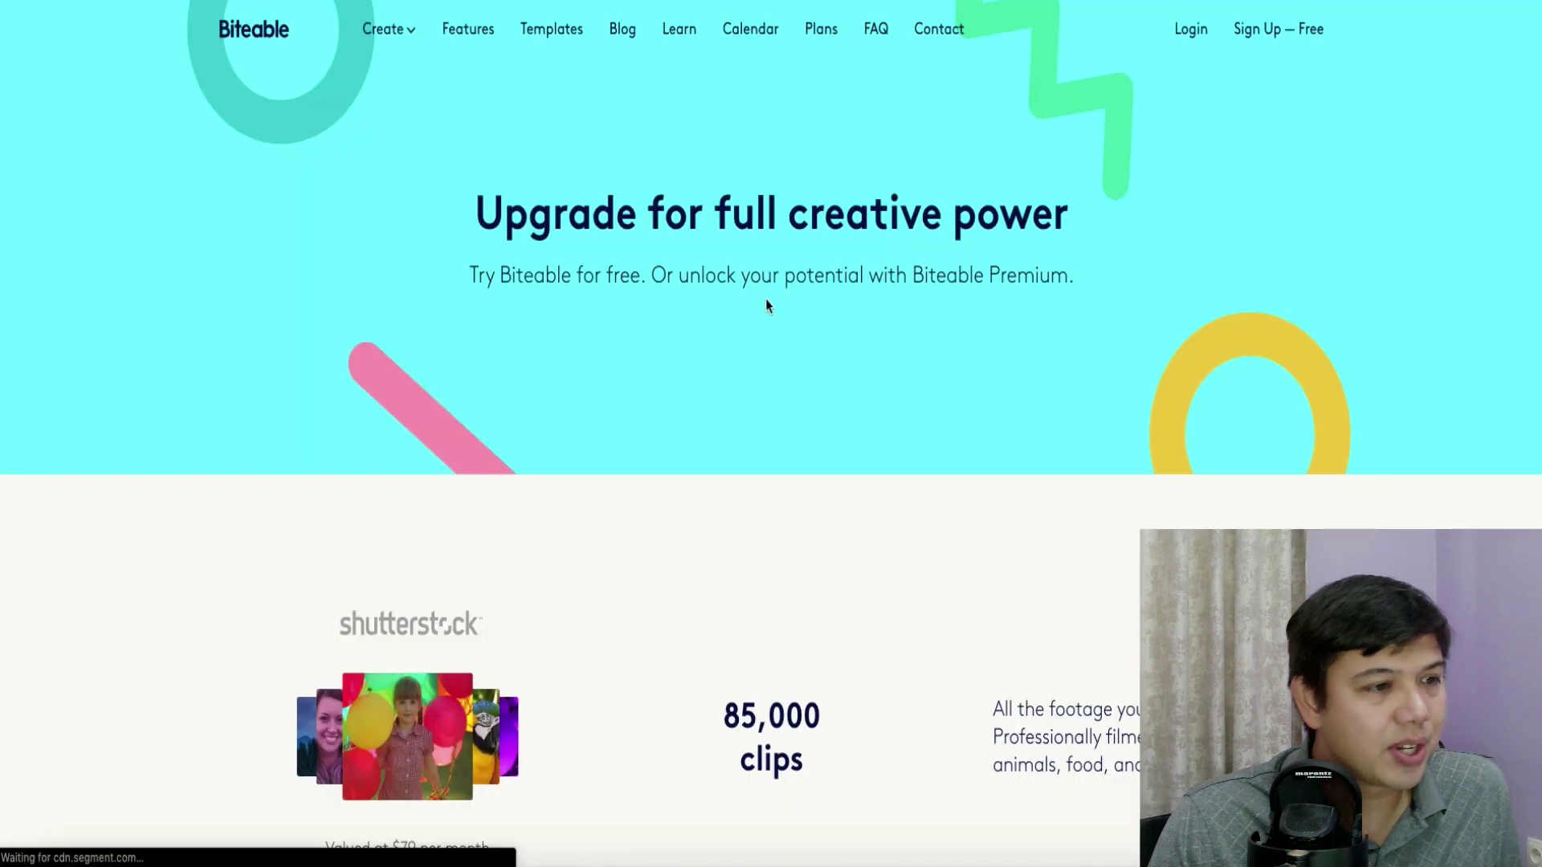
pyautogui.scroll(-1, 710, 310)
pyautogui.scroll(-5, 710, 310)
pyautogui.scroll(1, 710, 310)
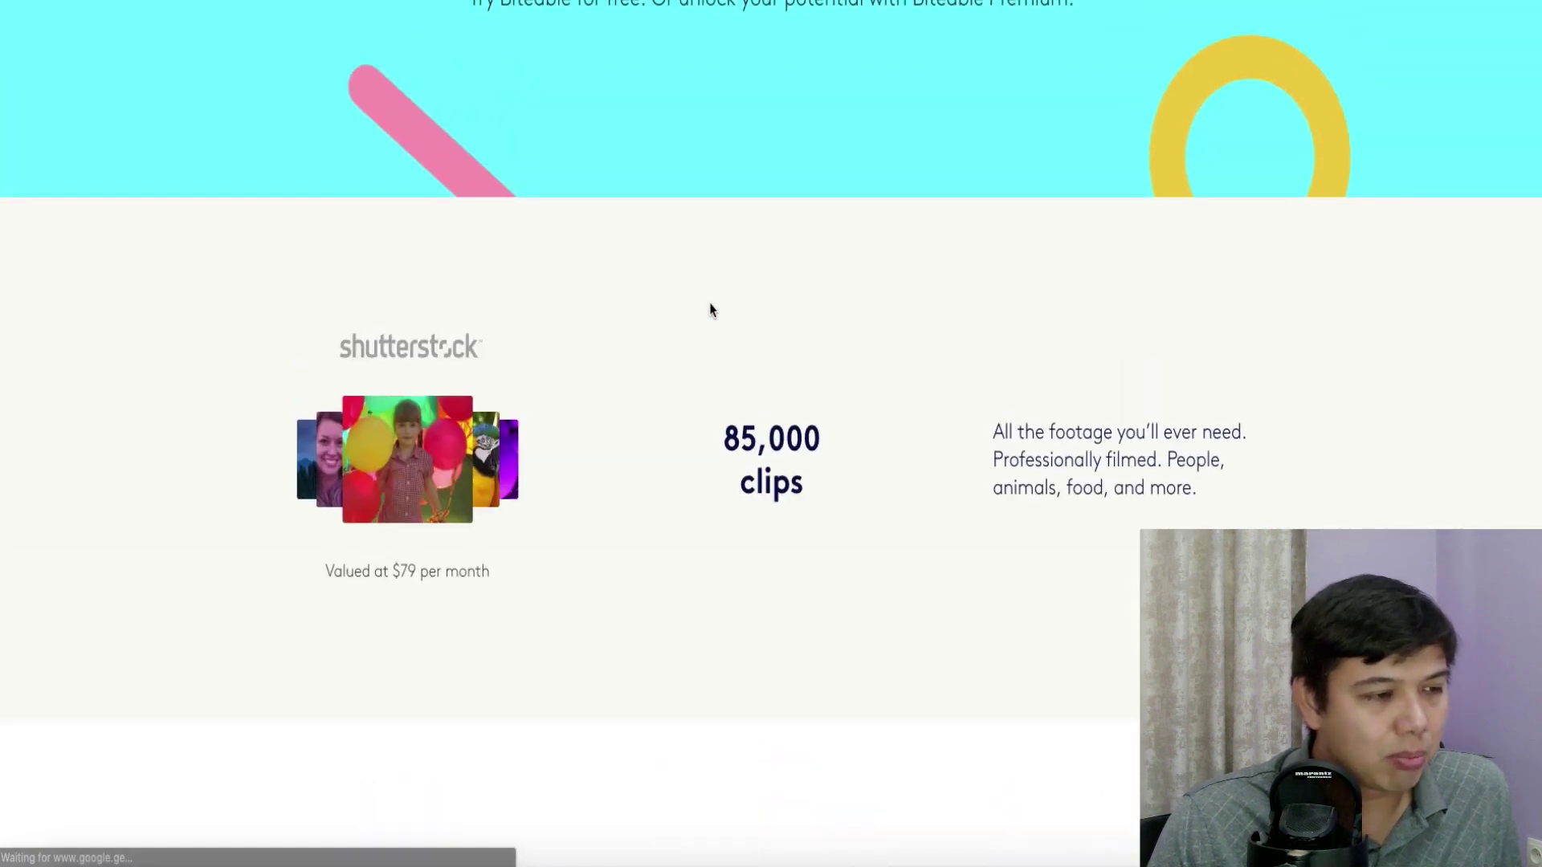
pyautogui.scroll(-3, 710, 310)
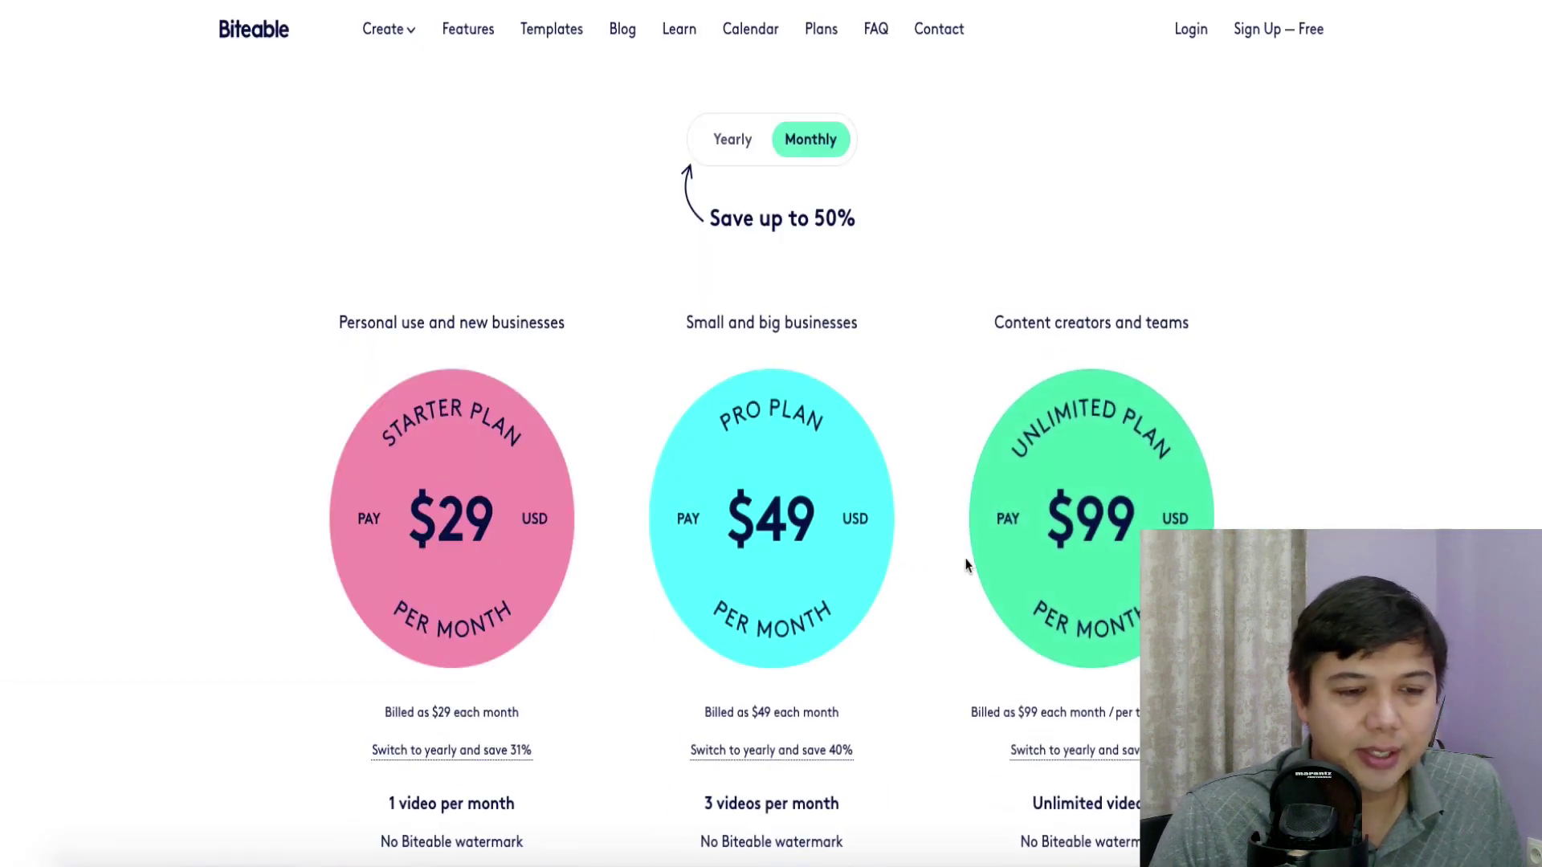
pyautogui.scroll(-3, 975, 558)
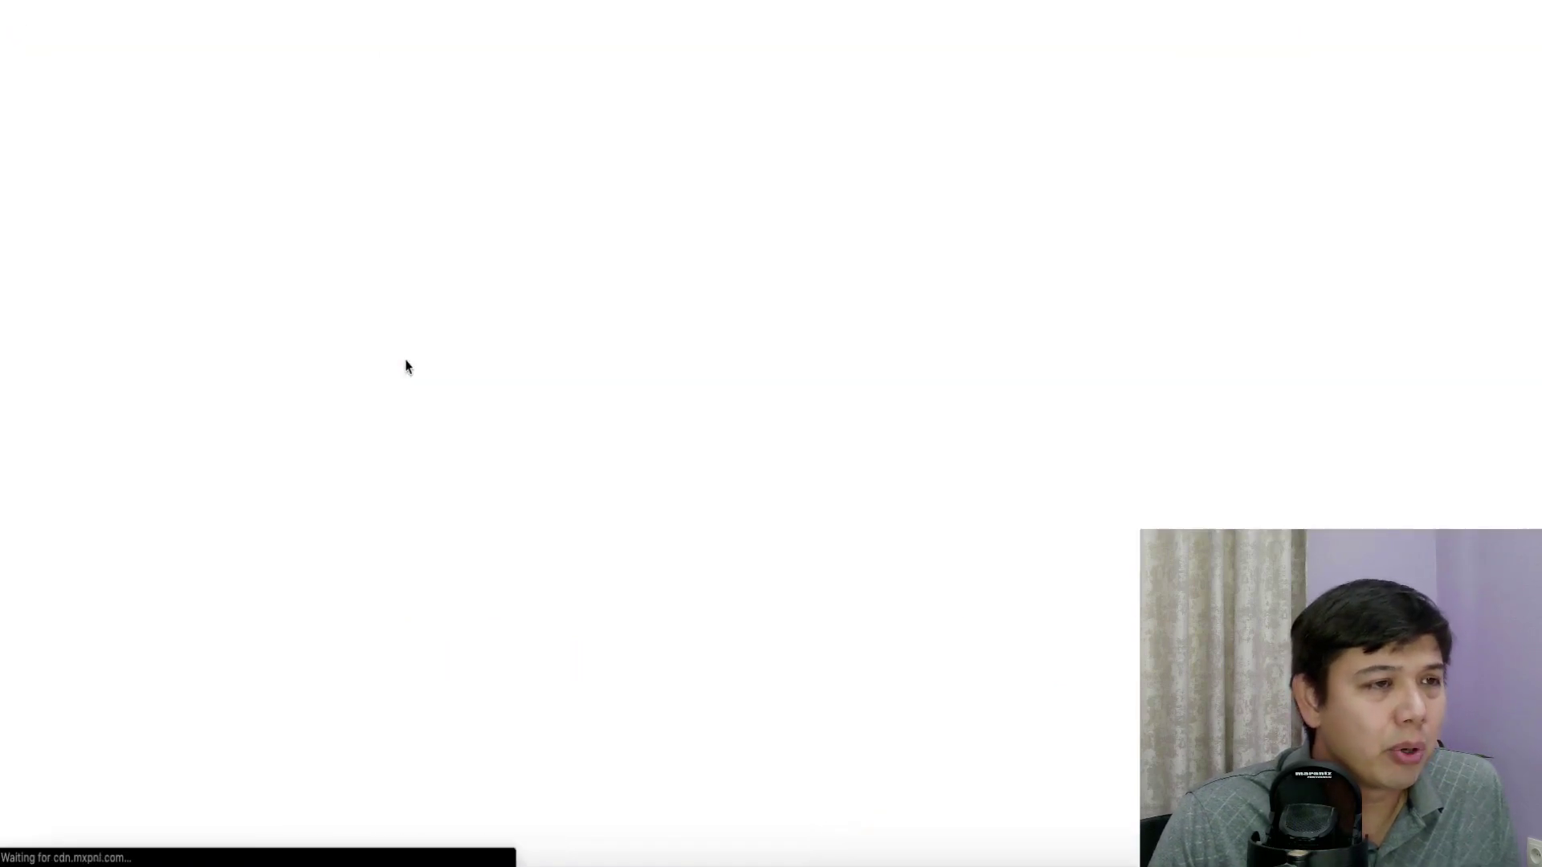
# Step: Scroll down through Promo's SG Video project editor
pyautogui.scroll(-2, 1221, 750)
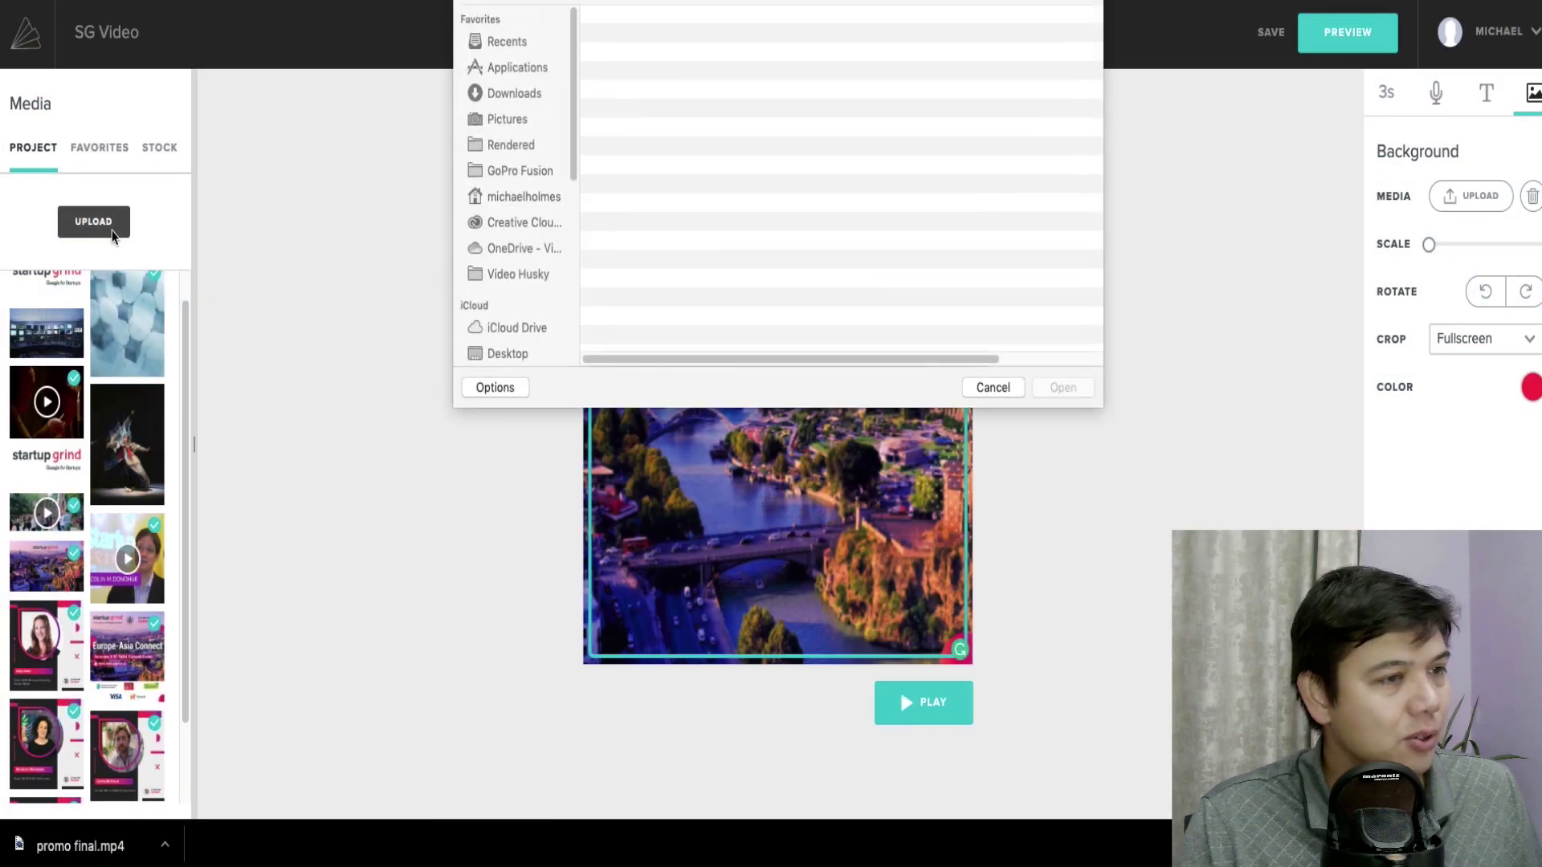
# Step: Cancel the 11-file media upload and close the block preview to return to the storyboard
pyautogui.click(639, 40)
pyautogui.keyDown('shift'); pyautogui.click(647, 257); pyautogui.keyUp('shift')
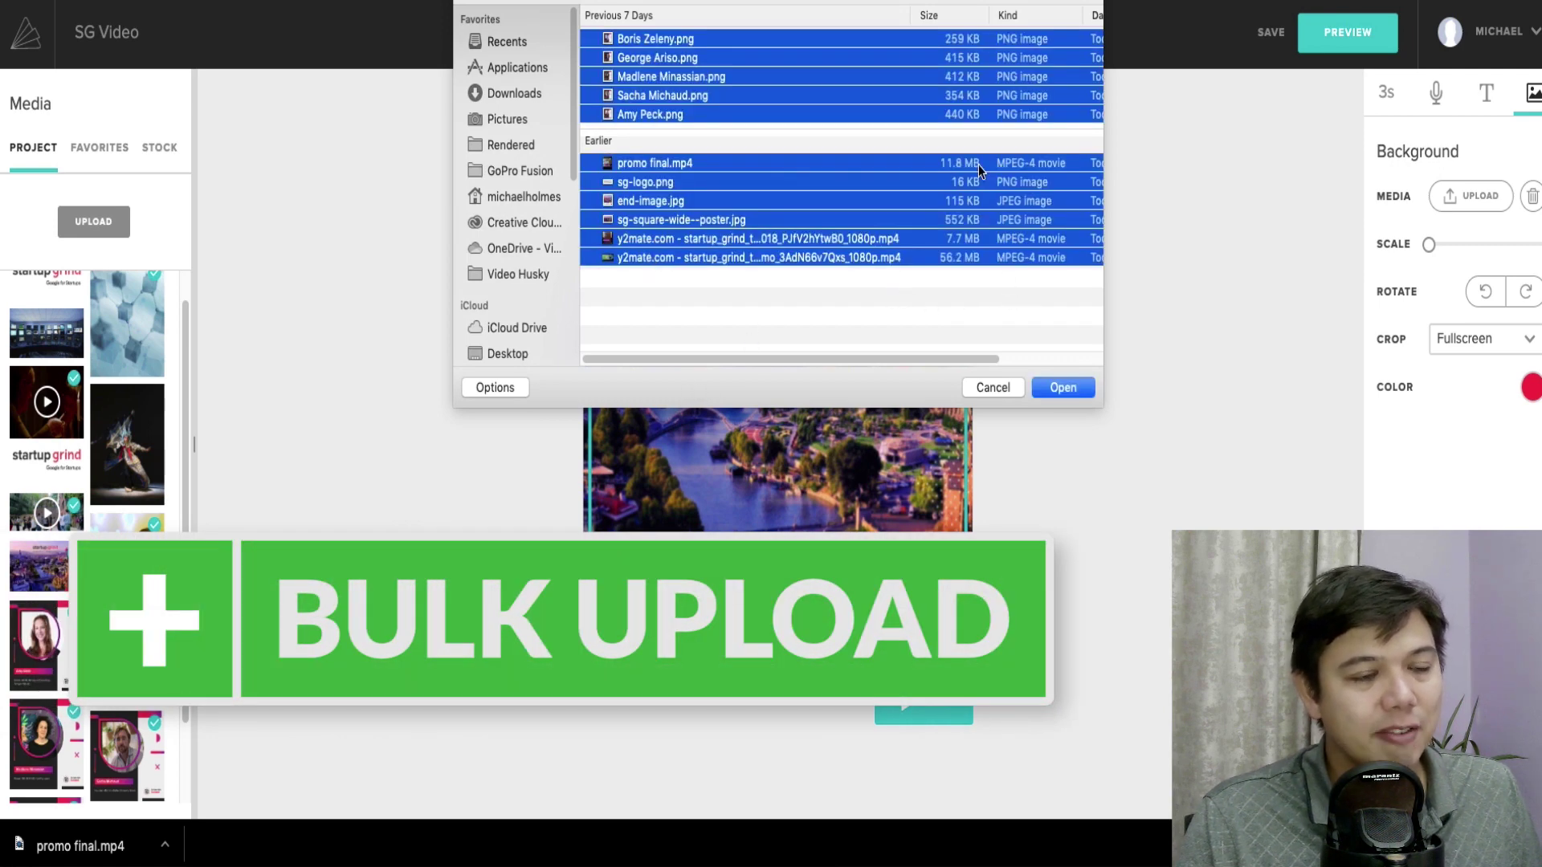
pyautogui.click(993, 388)
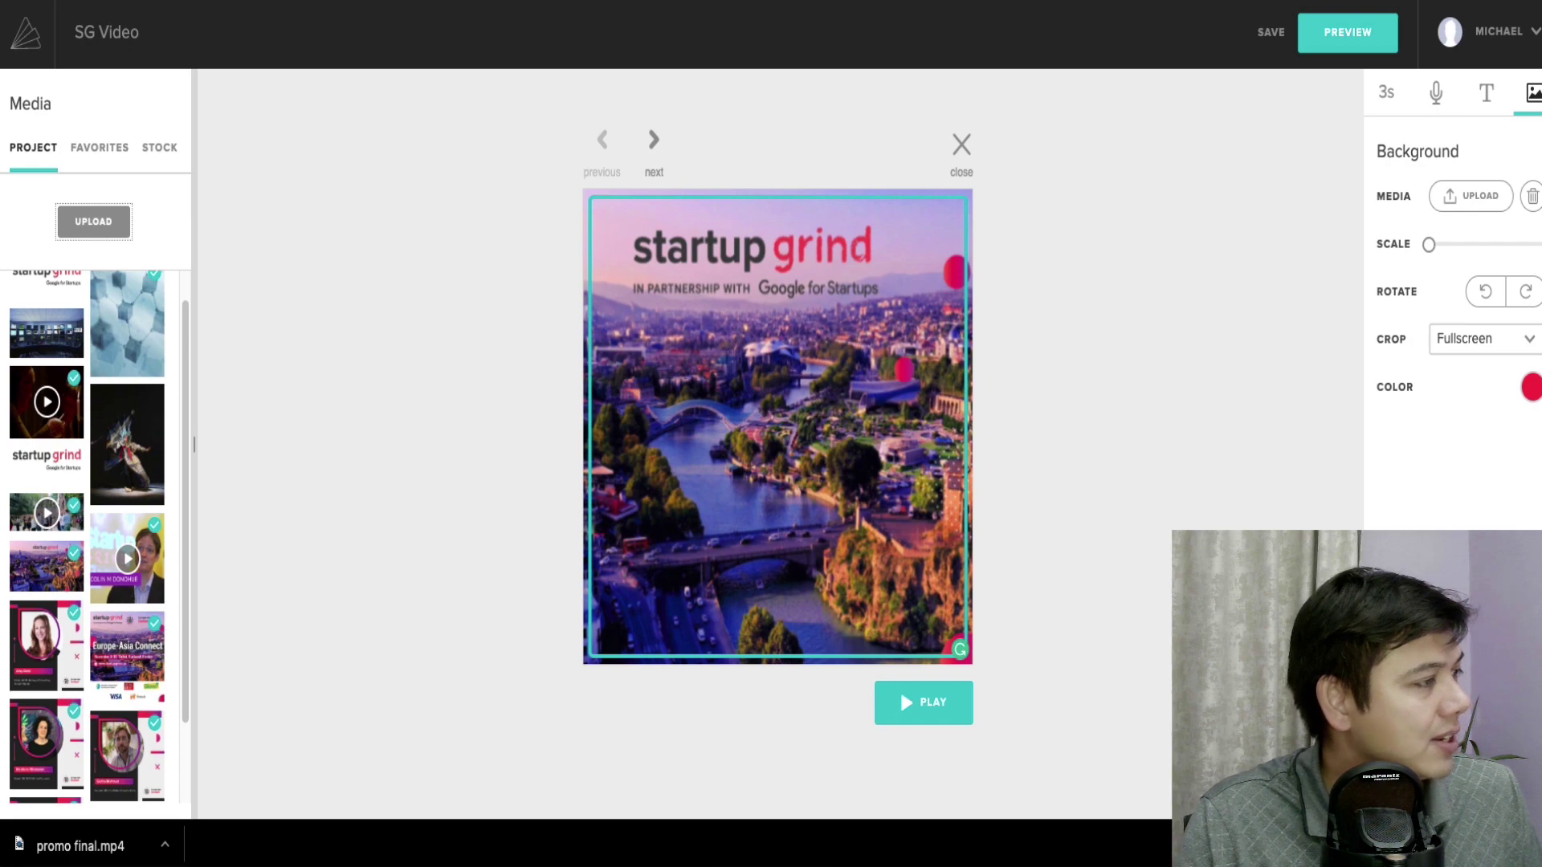
pyautogui.click(963, 153)
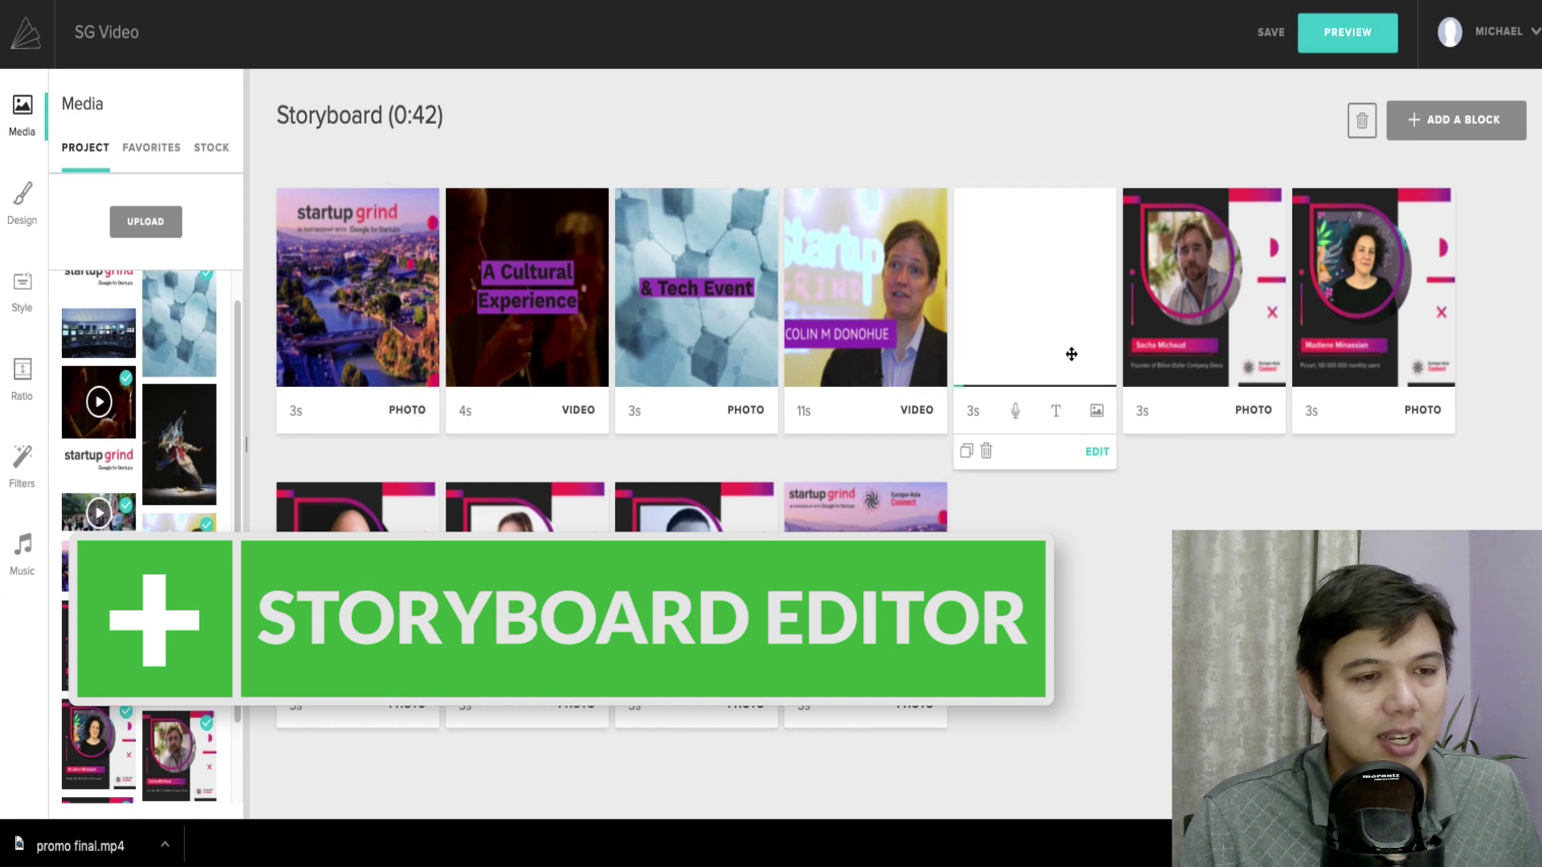
# Step: Move the Europe-Asia Connect block to a new position in the storyboard
pyautogui.moveTo(757, 411)
pyautogui.moveTo(927, 707)
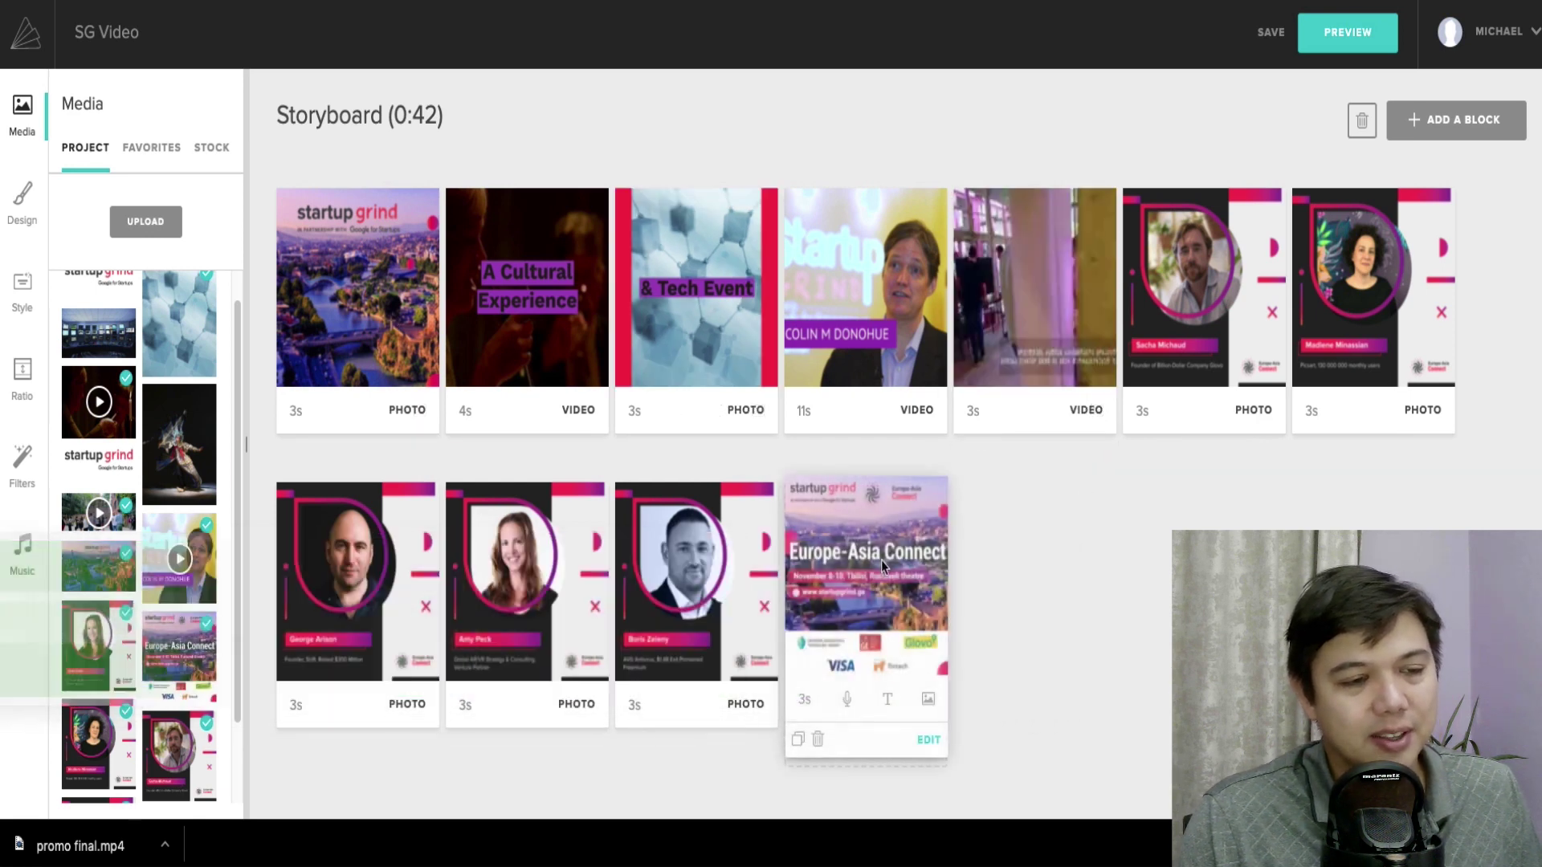
pyautogui.moveTo(880, 560); pyautogui.dragTo(1030, 606)
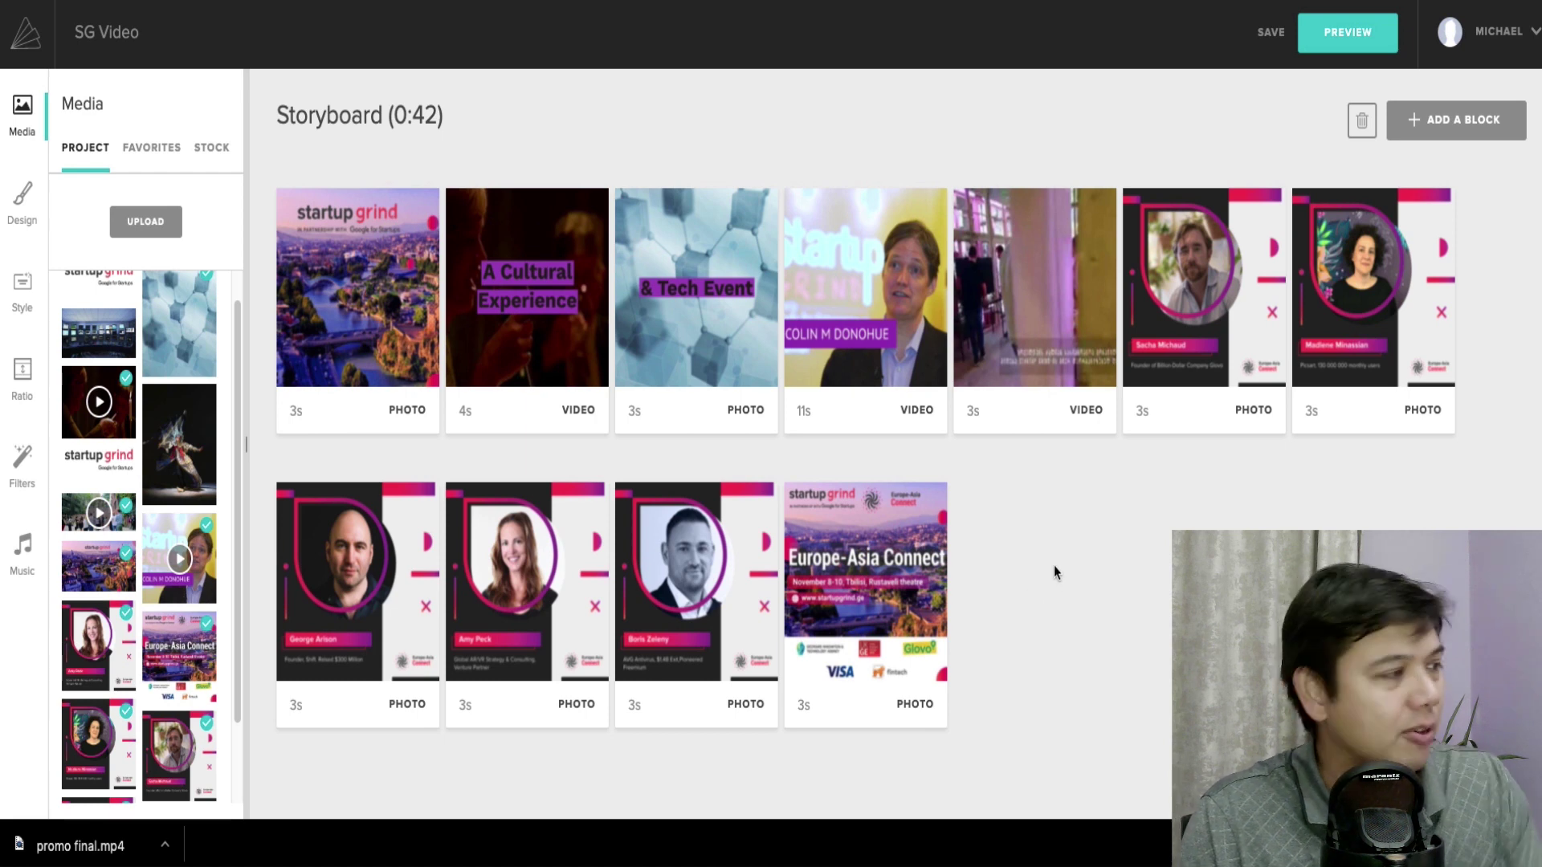
# Step: Record a voice-over on the A Cultural Experience block, play it back, and edit block 1
pyautogui.moveTo(344, 404)
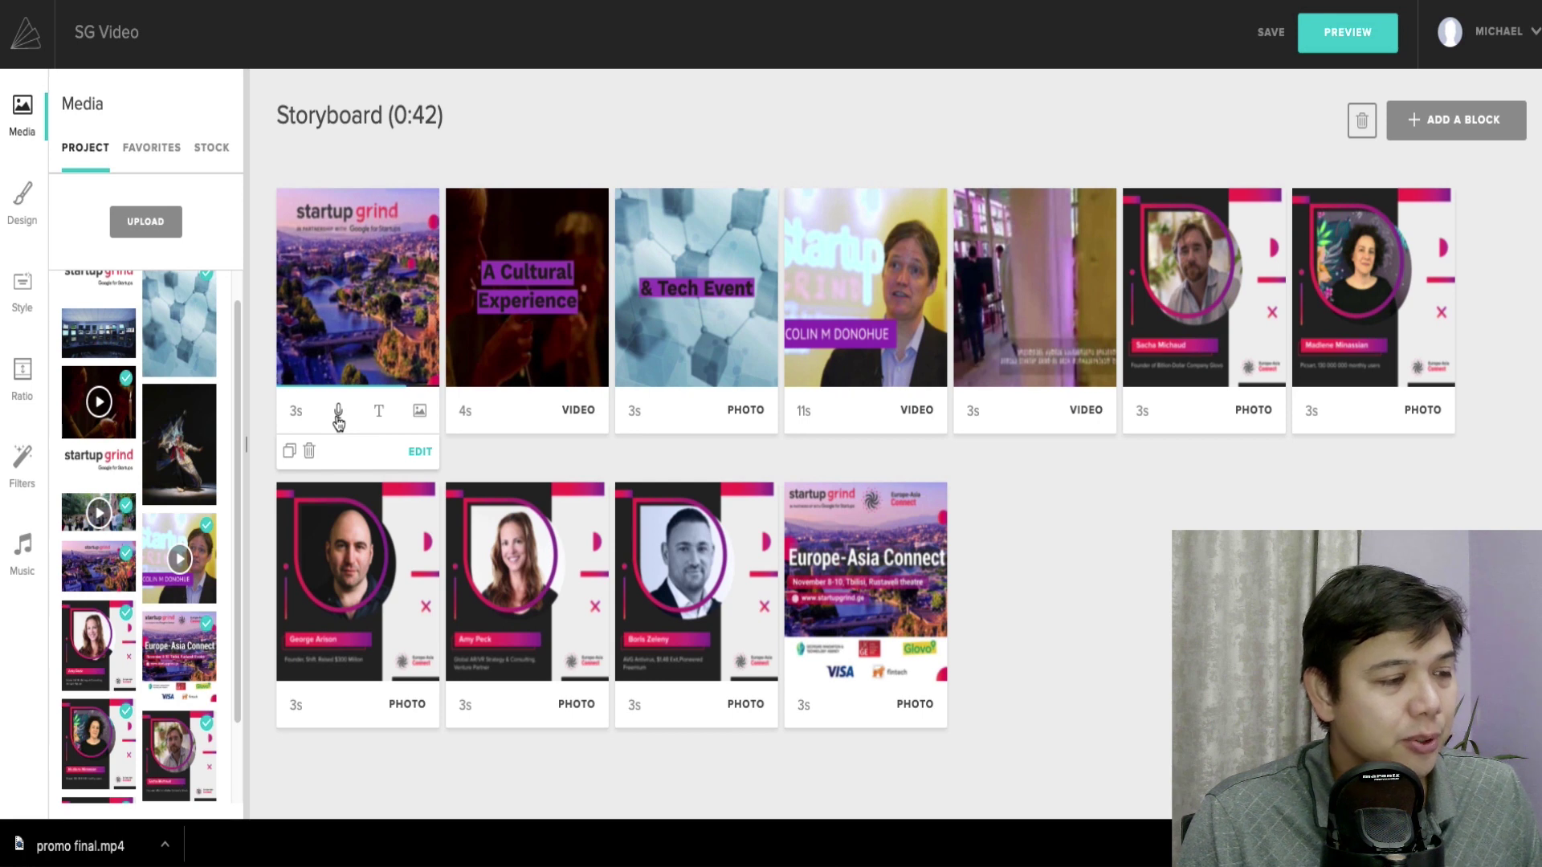
pyautogui.moveTo(504, 413)
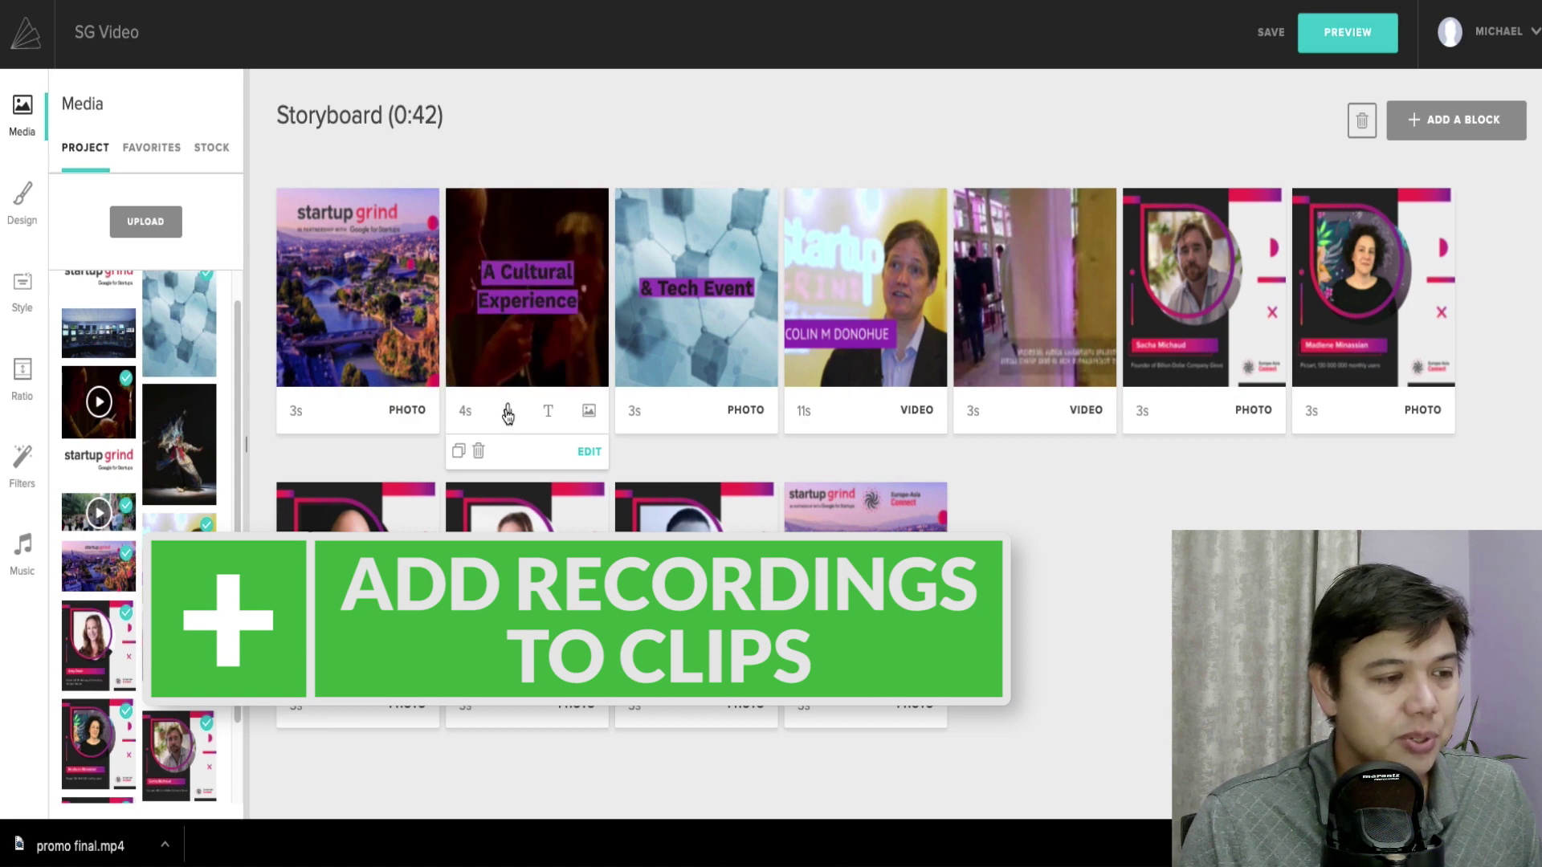
pyautogui.click(507, 413)
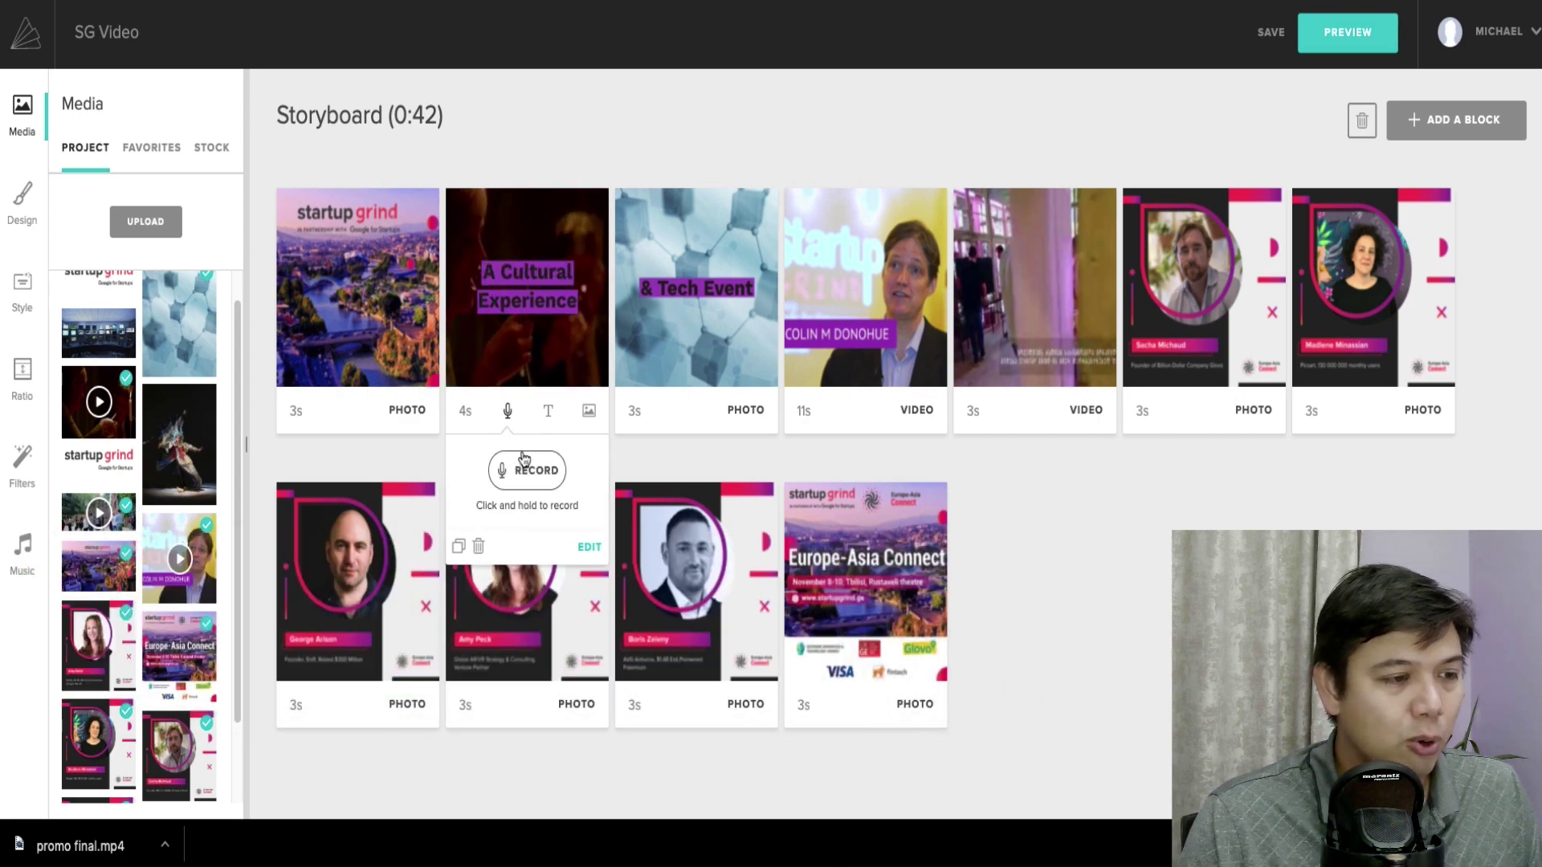
pyautogui.click(523, 474)
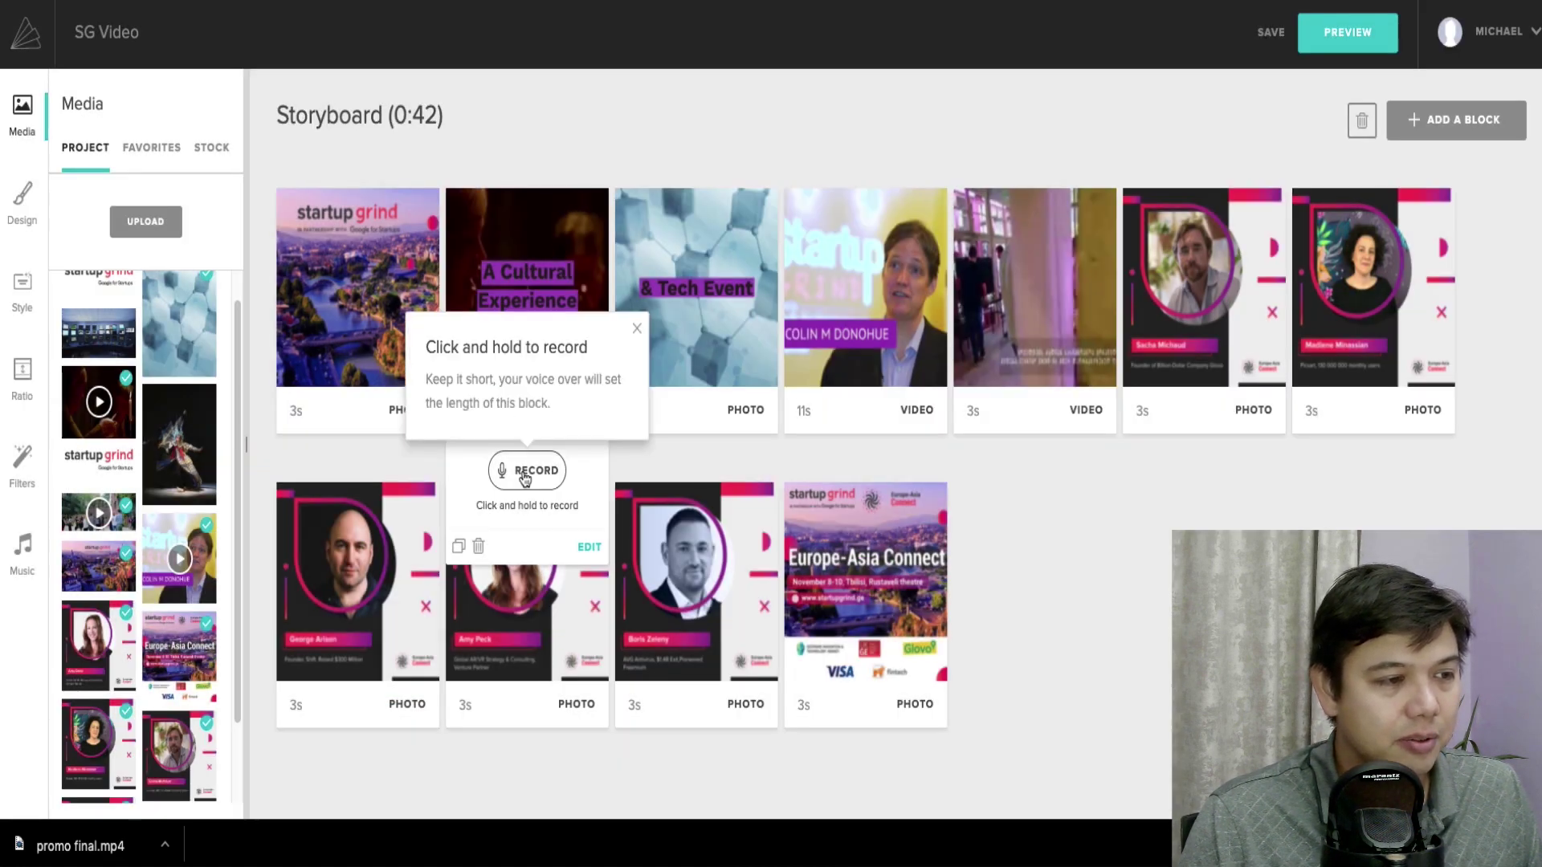
pyautogui.moveTo(524, 478); pyautogui.dragTo(522, 470)
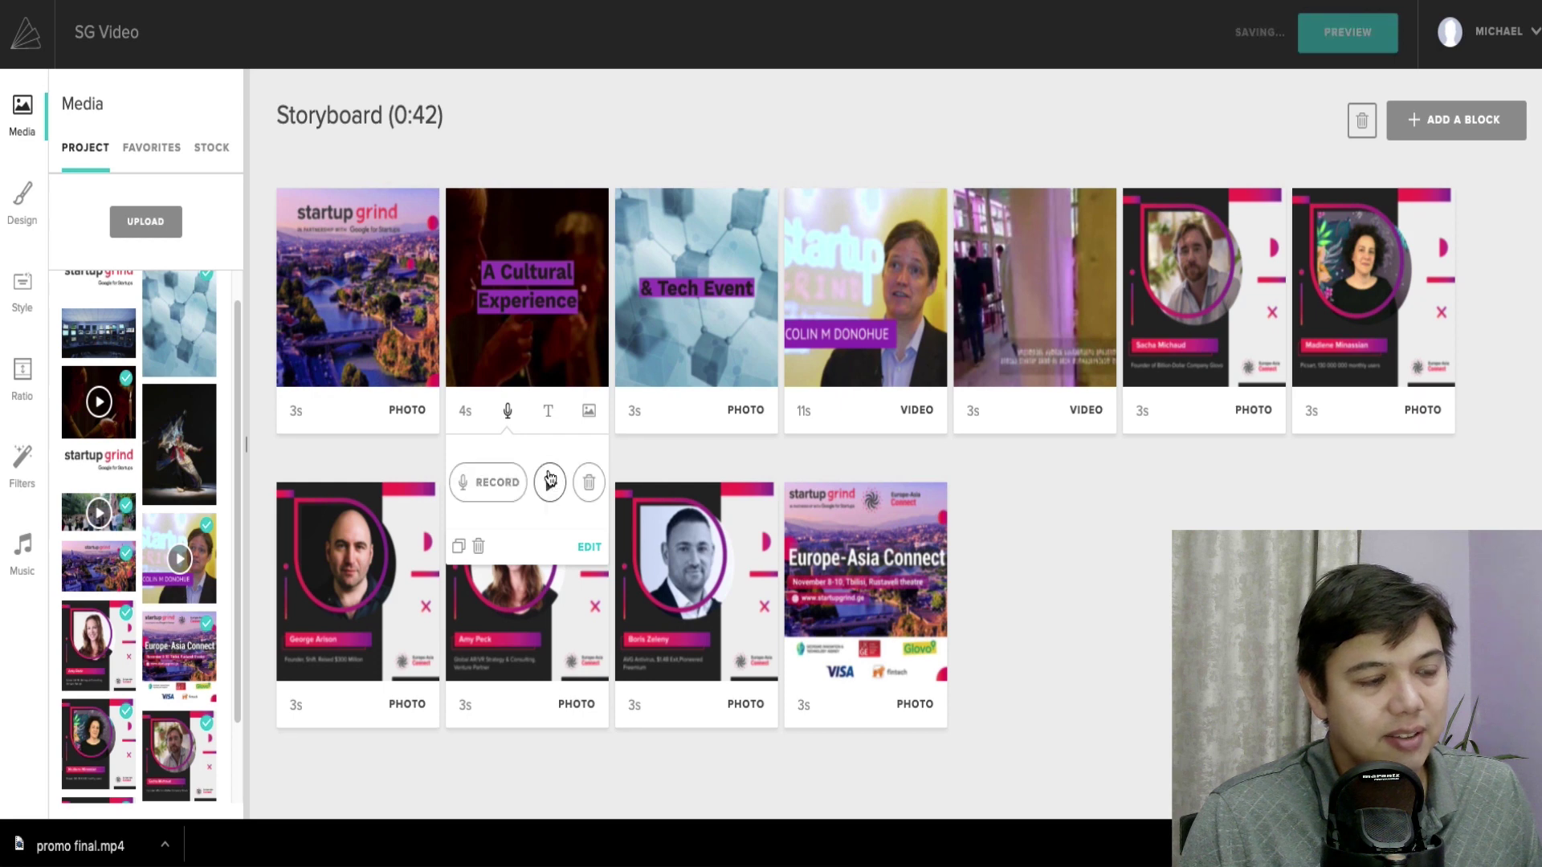
pyautogui.click(550, 484)
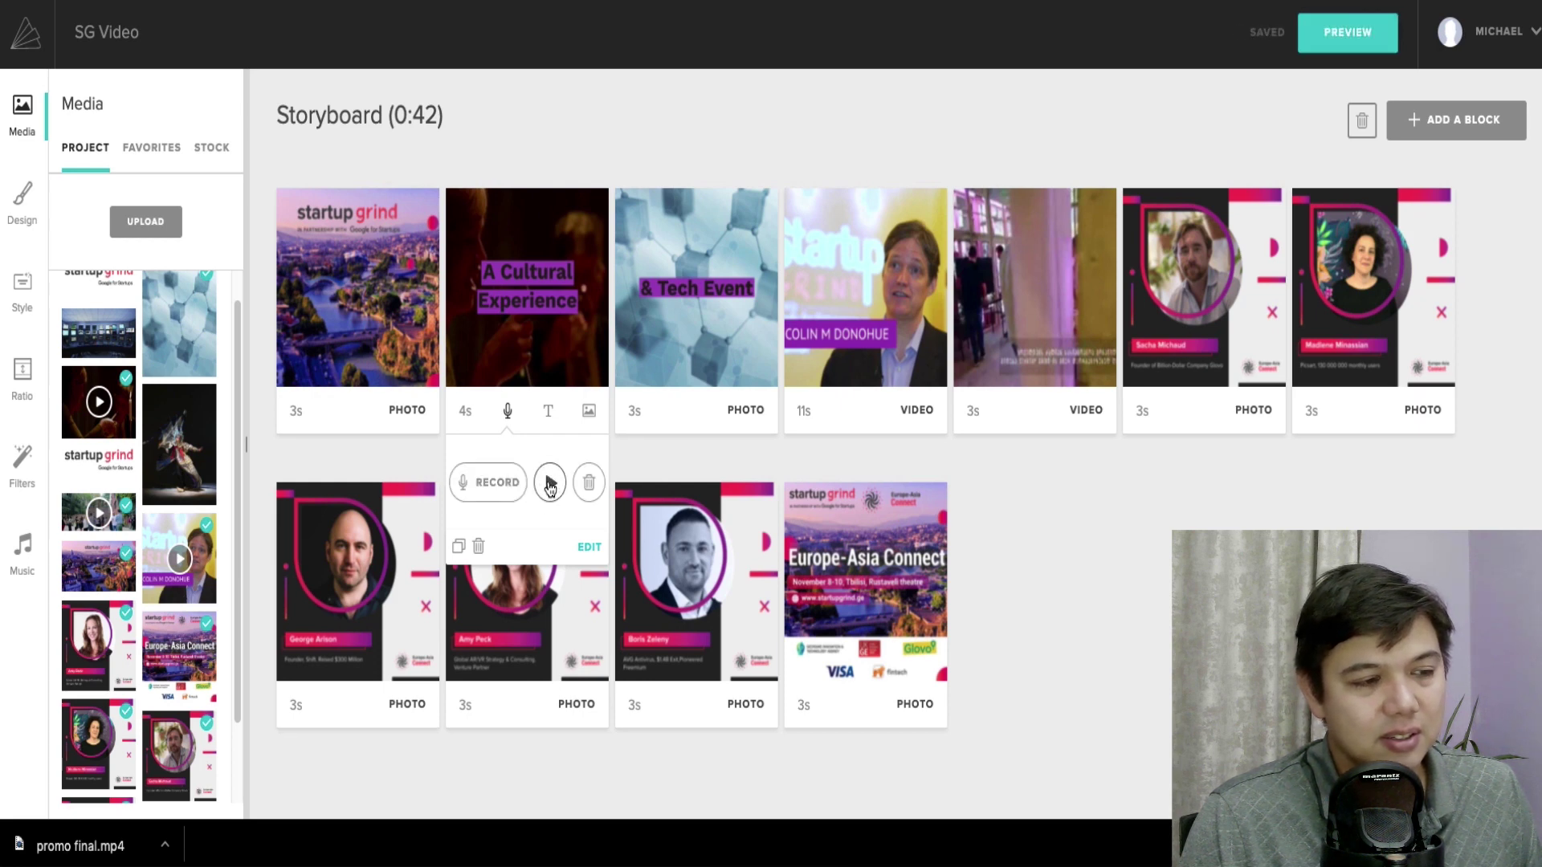
pyautogui.moveTo(361, 296)
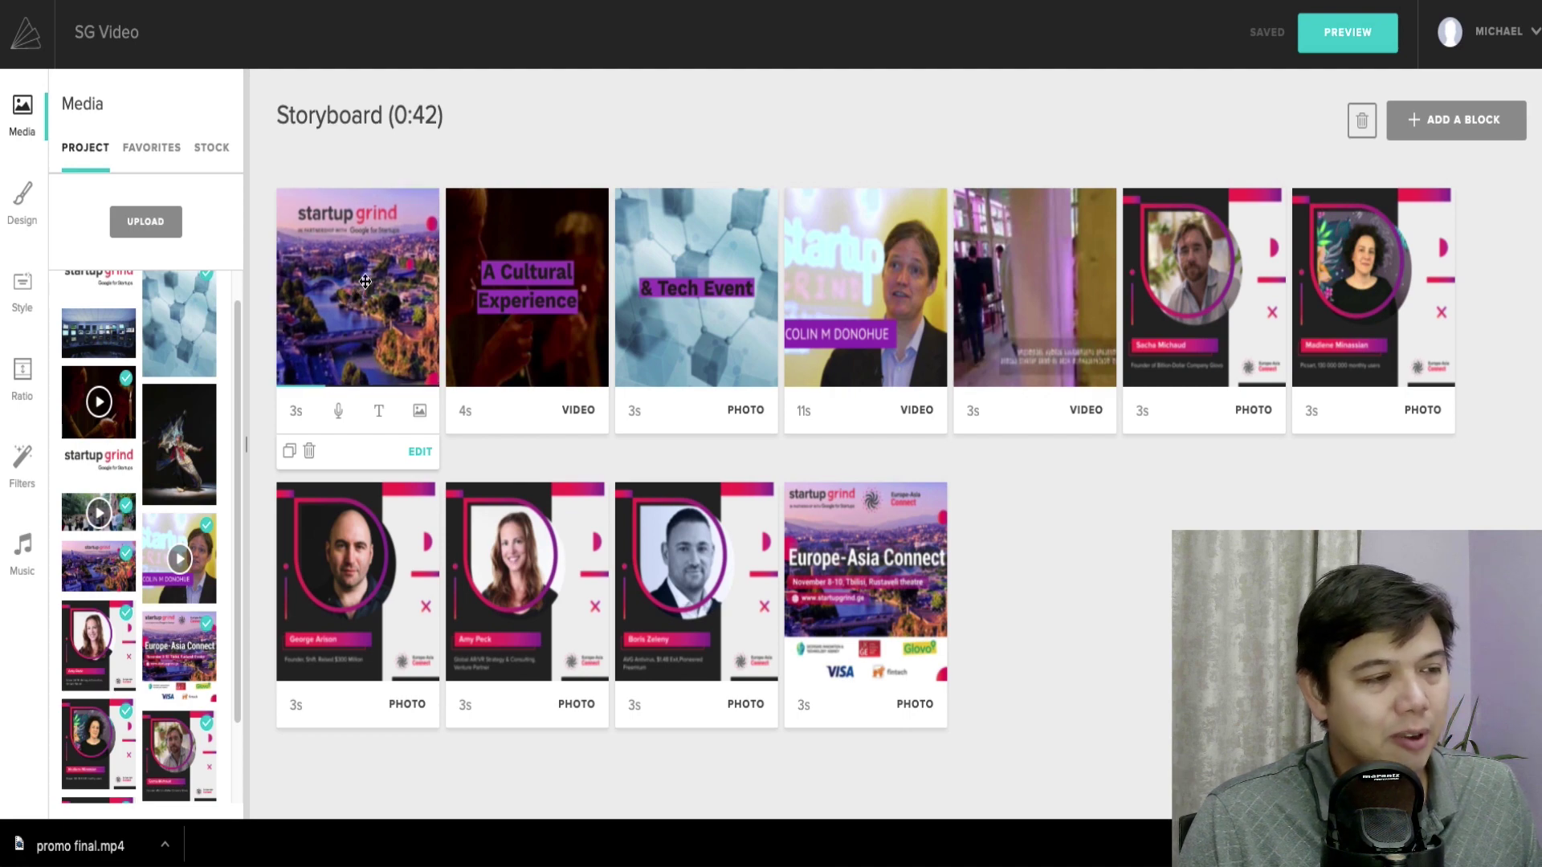
pyautogui.click(418, 455)
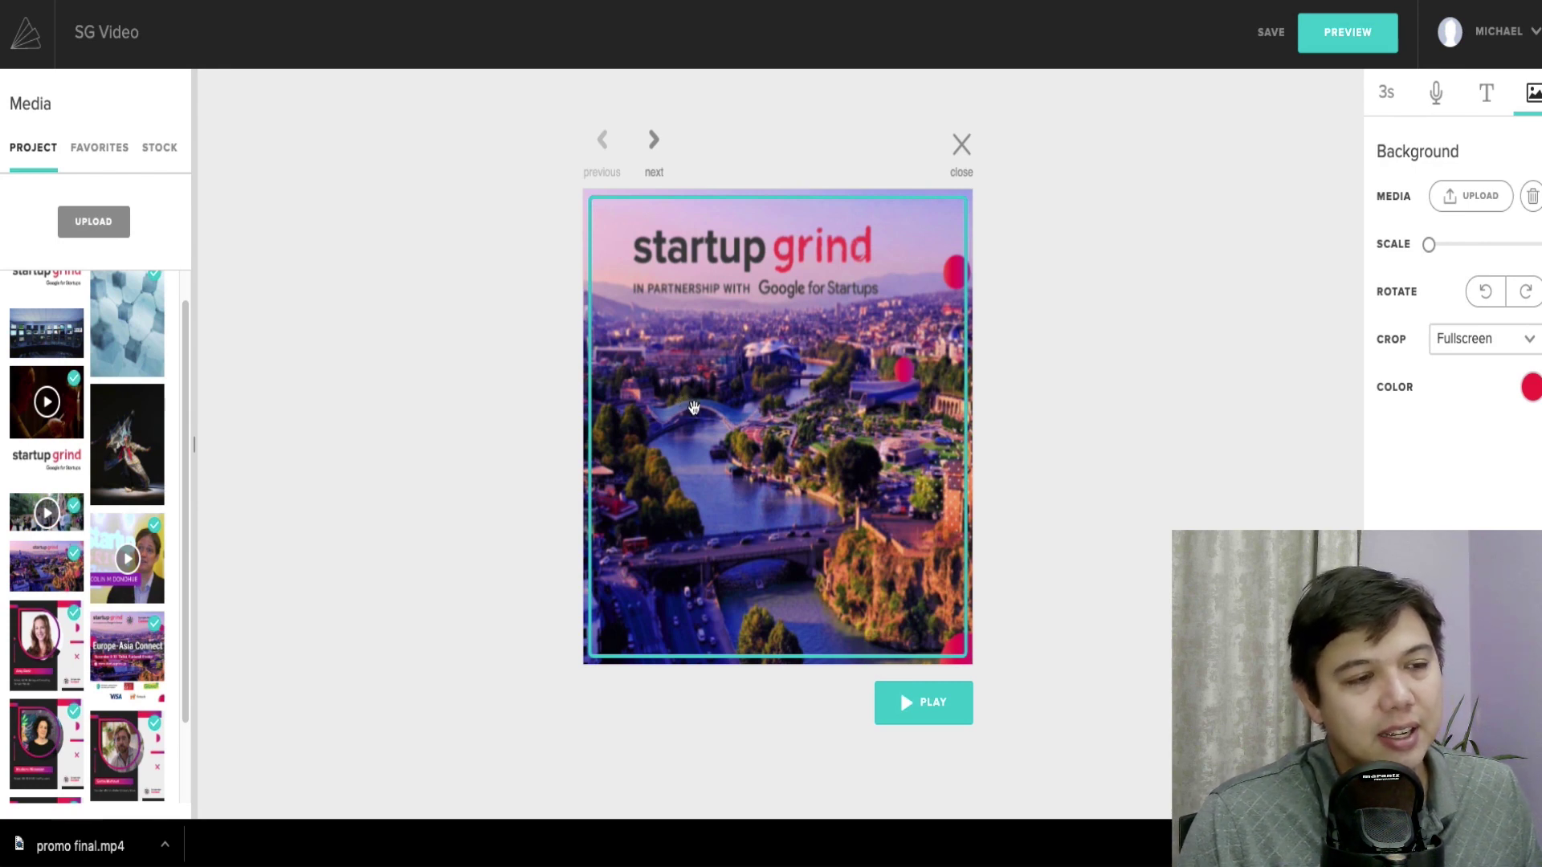
# Step: Reframe the opening city photo, close the block editor, and show the Getty stock media library
pyautogui.moveTo(663, 416); pyautogui.dragTo(777, 418)
pyautogui.click(653, 140)
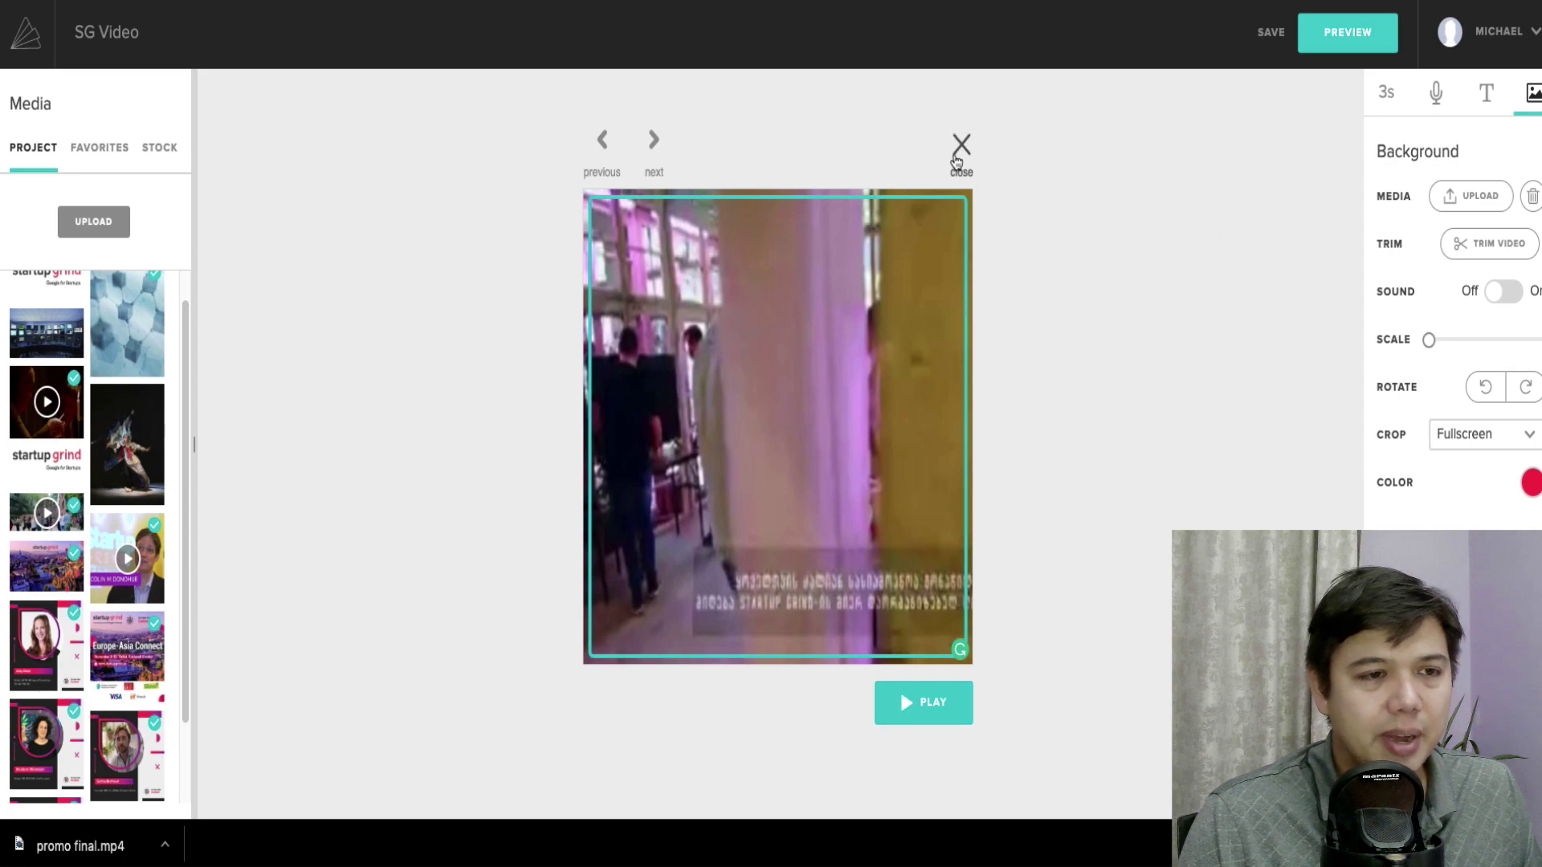
pyautogui.click(962, 148)
pyautogui.click(205, 149)
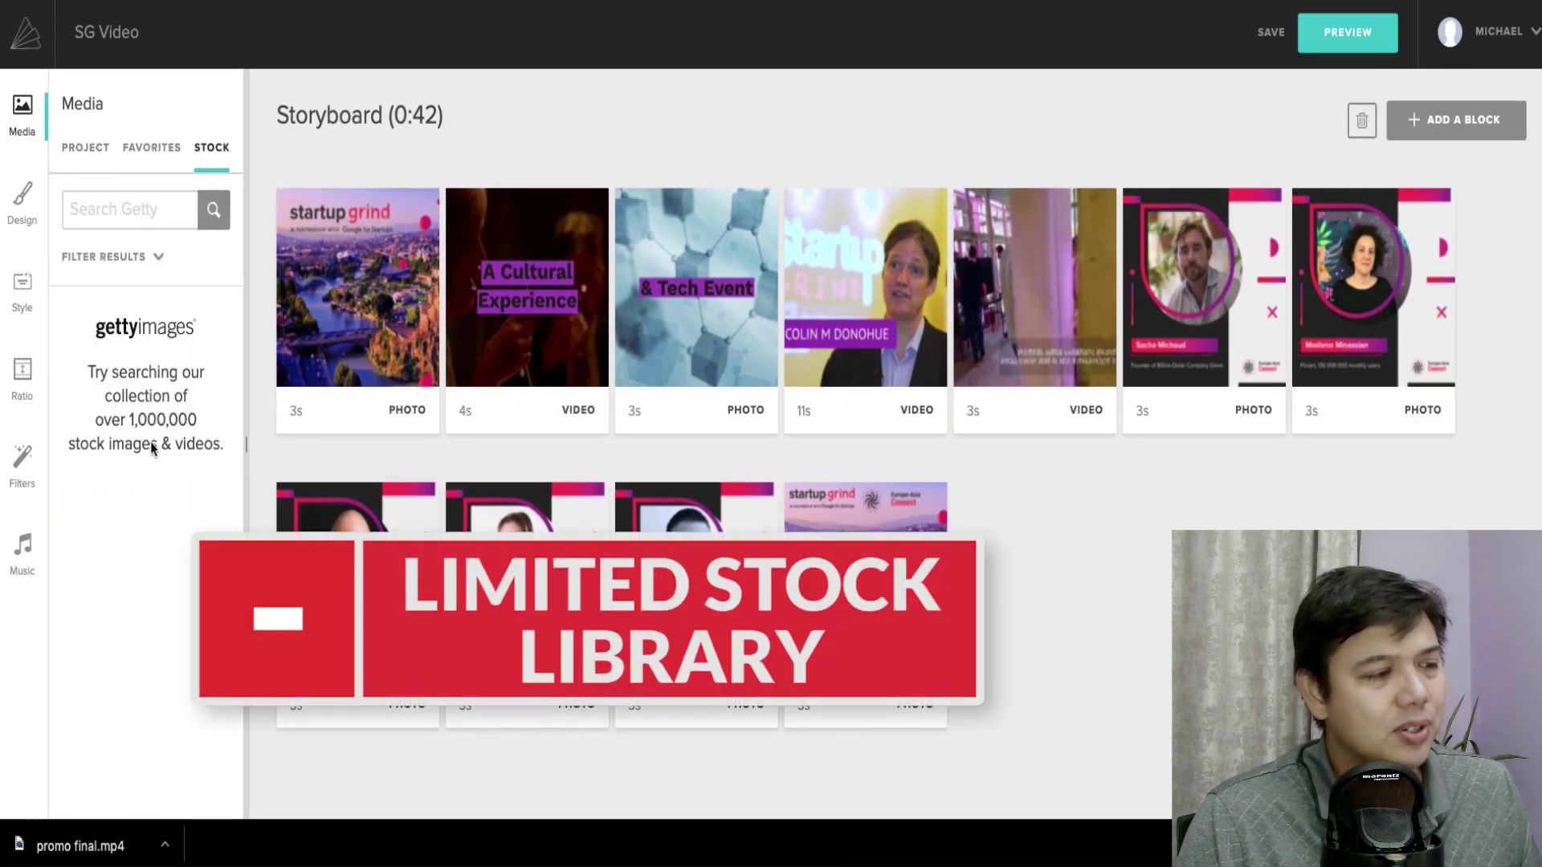
# Step: Search the Getty stock library for 'tbilisi'
pyautogui.click(145, 229)
pyautogui.write('tbilisi')
pyautogui.press('Return')
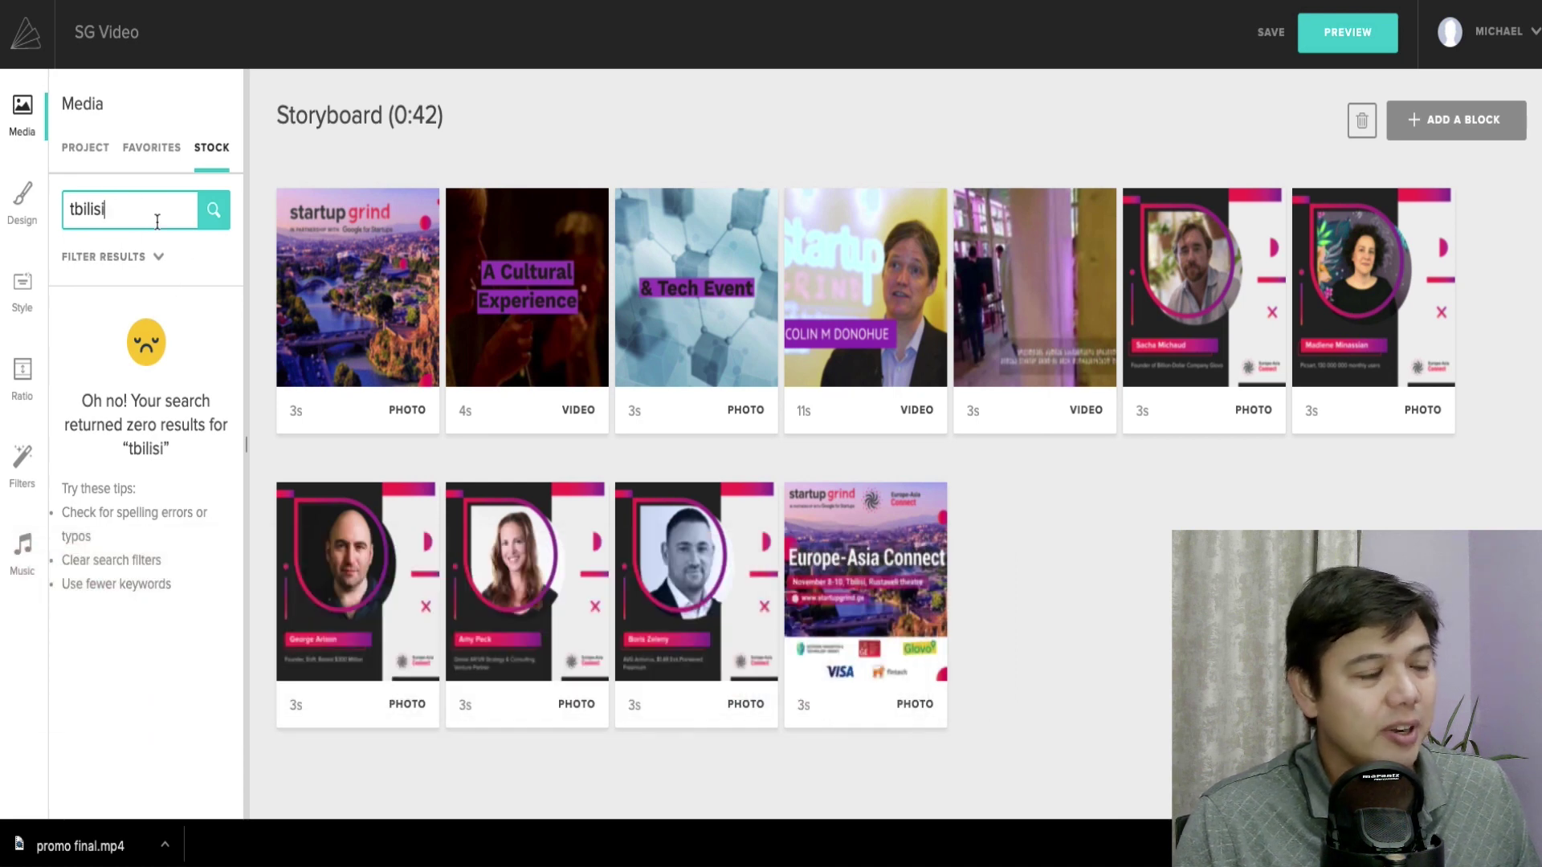
# Step: Search for 'tech' instead, preview one tech clip, then check the A Cultural Experience block
pyautogui.doubleClick(158, 222)
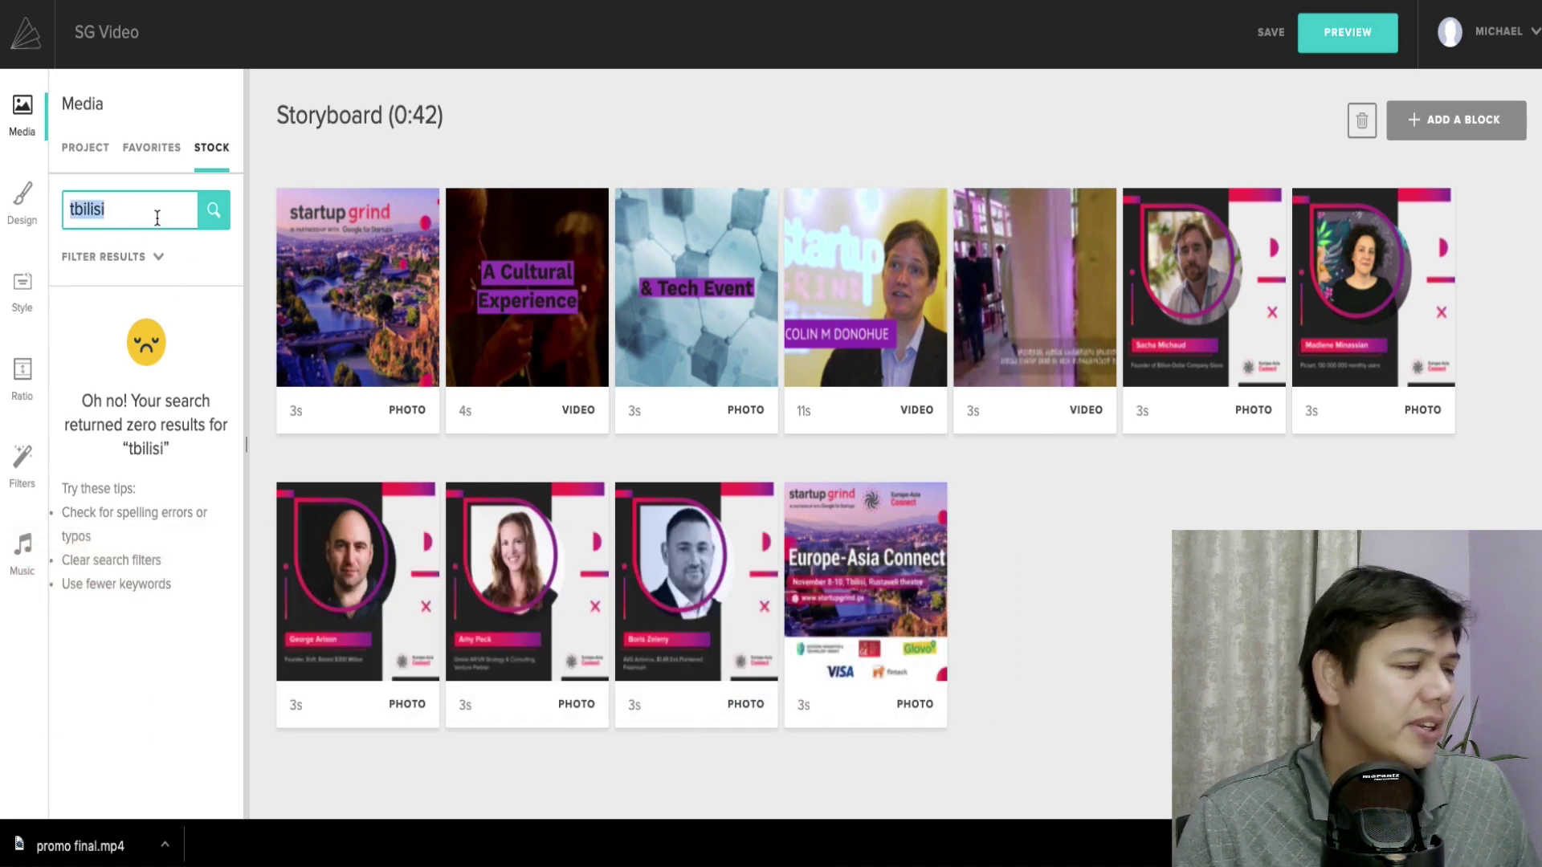
pyautogui.write('s')
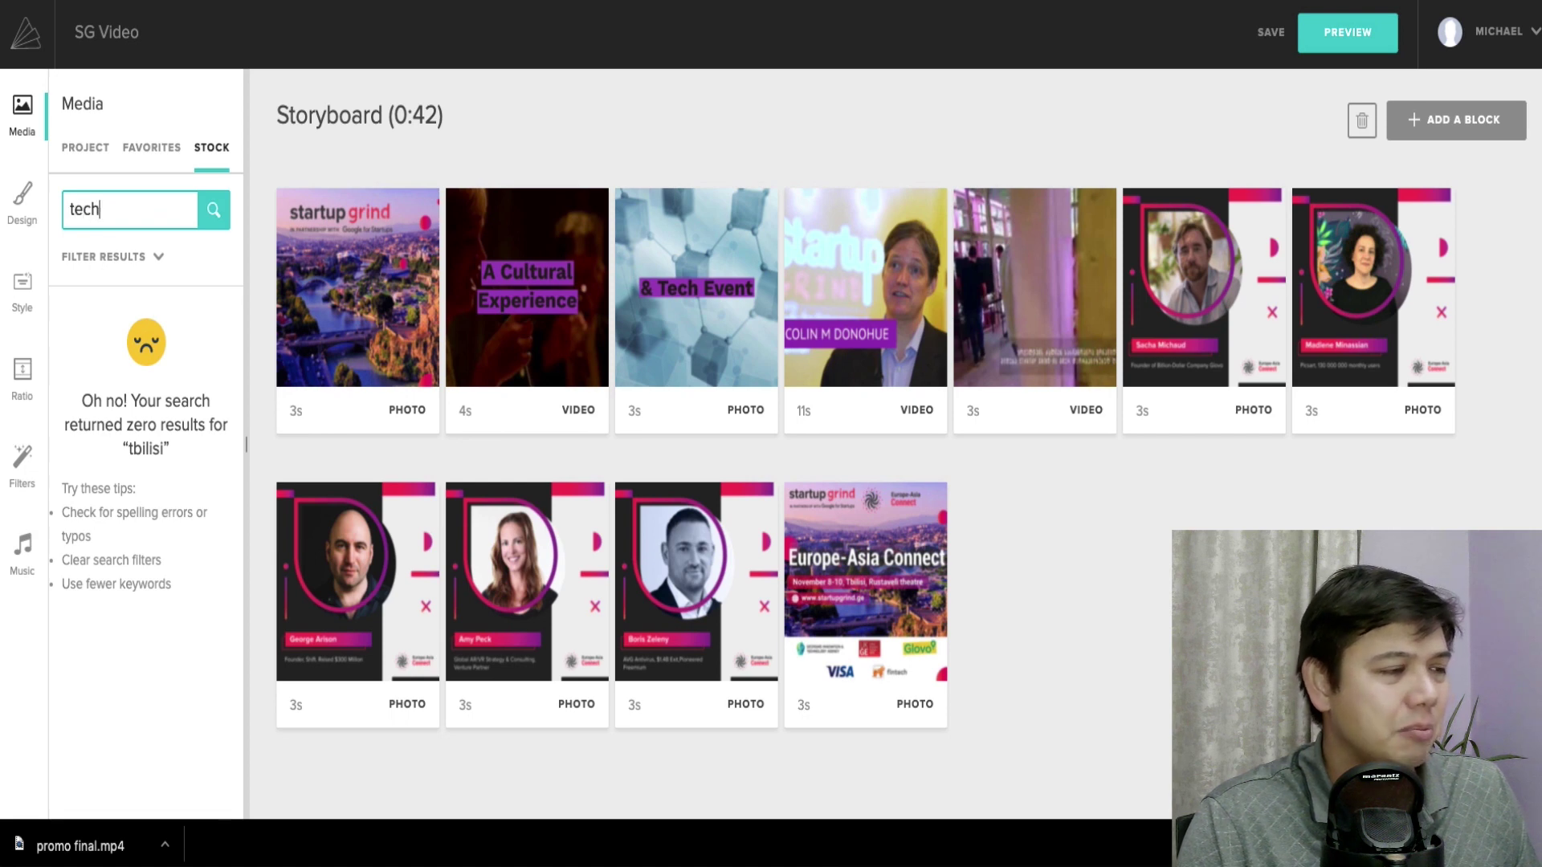
pyautogui.press('Return')
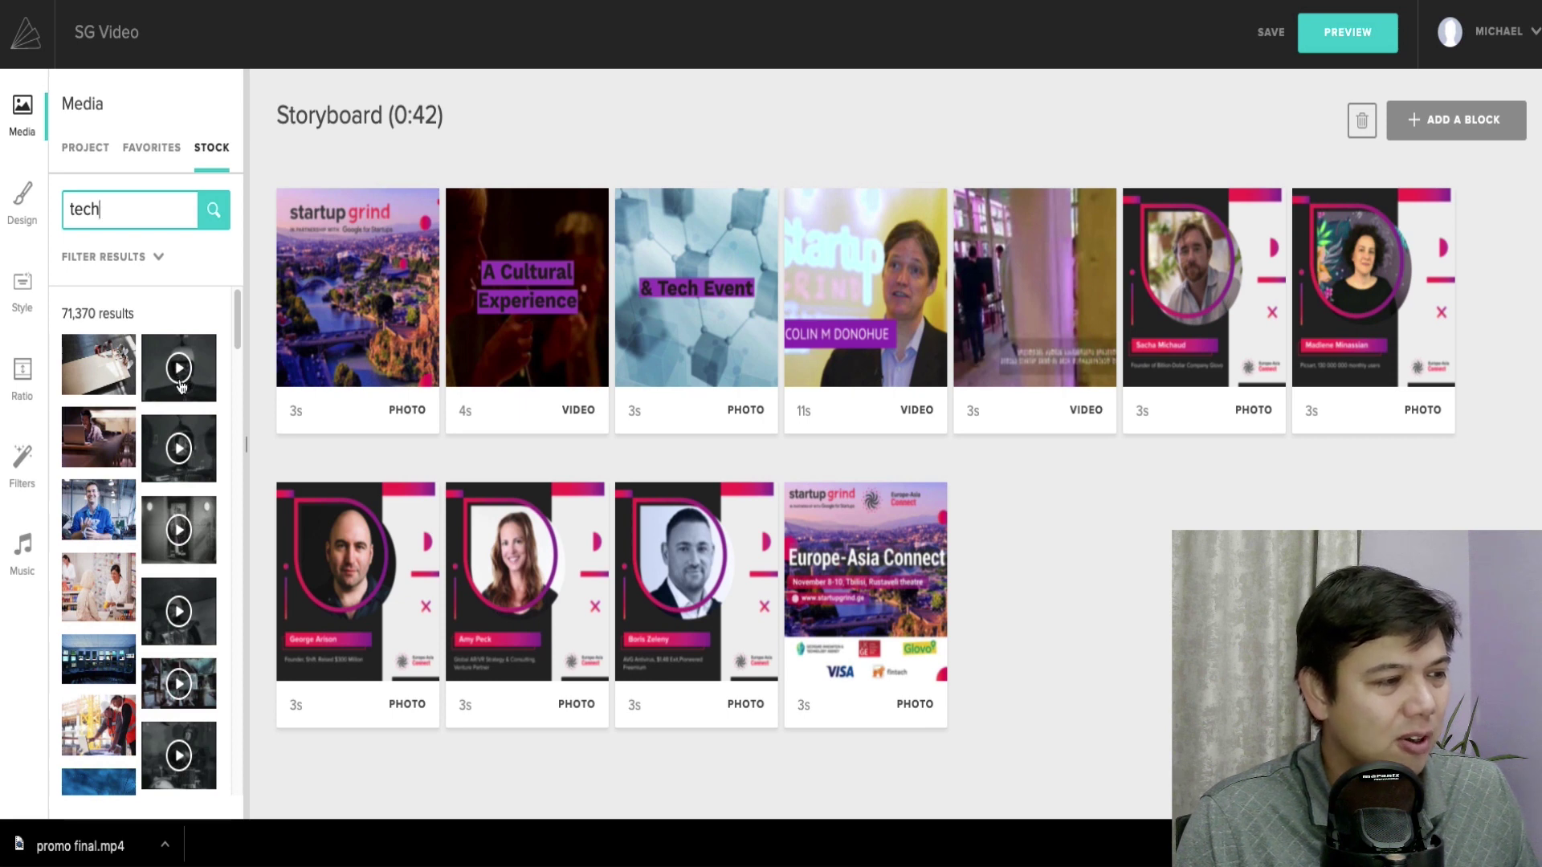
pyautogui.click(184, 379)
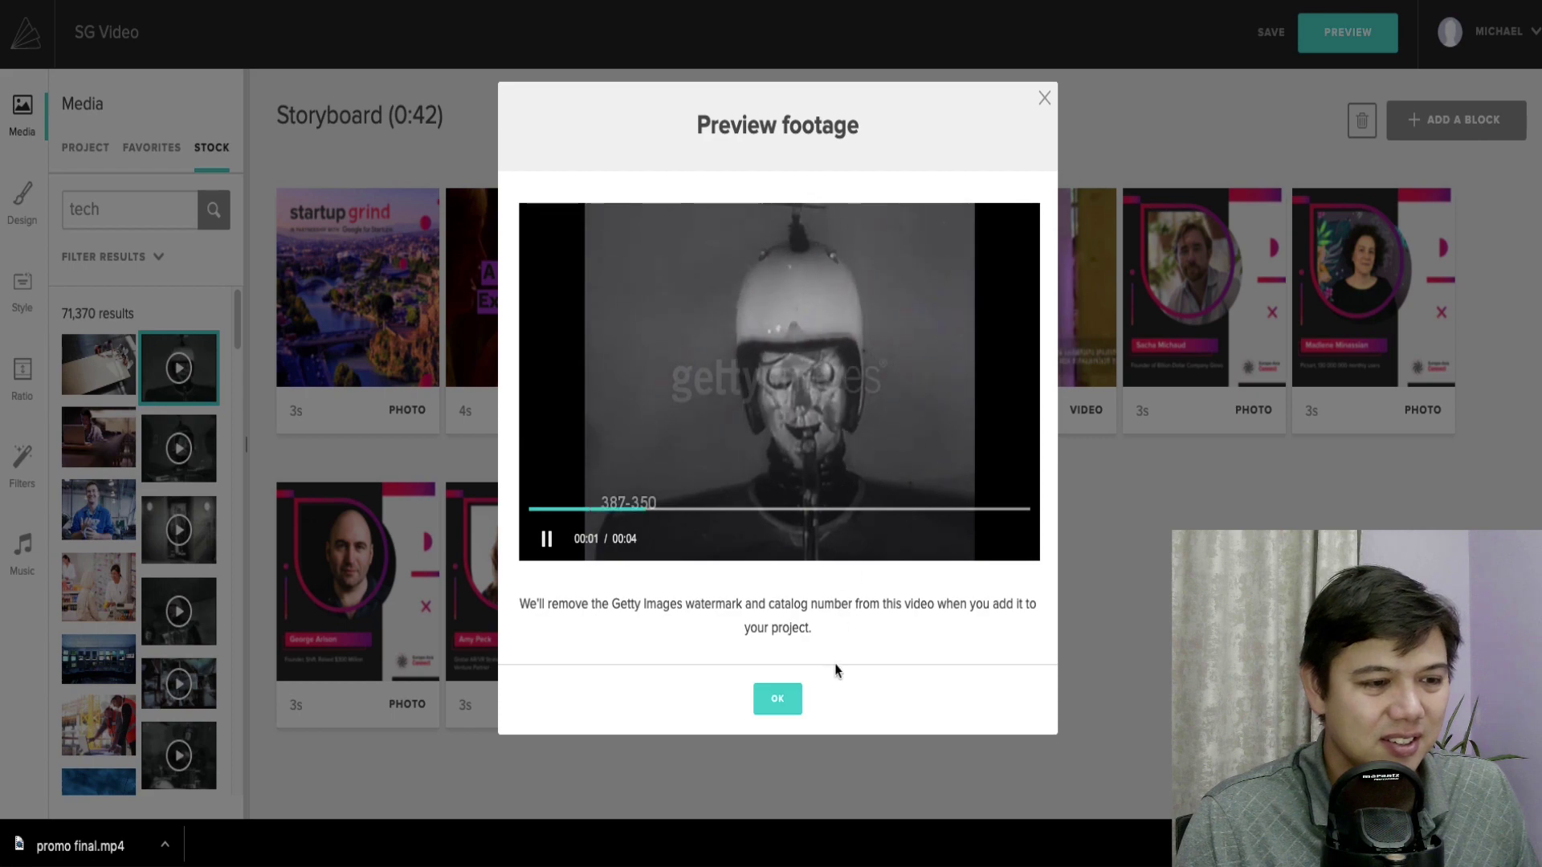
pyautogui.click(1044, 98)
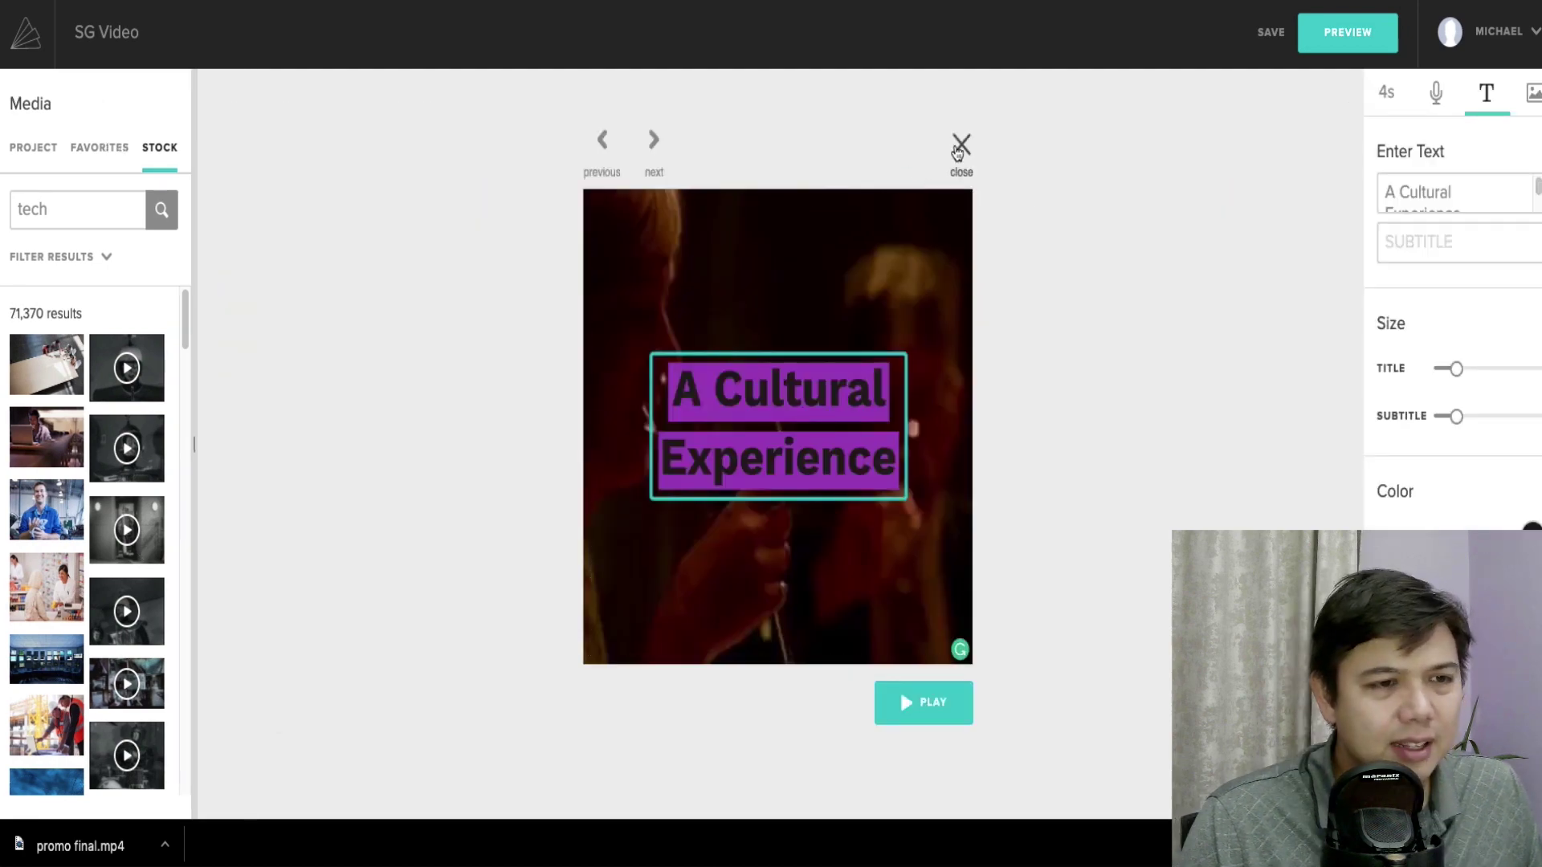
pyautogui.click(960, 146)
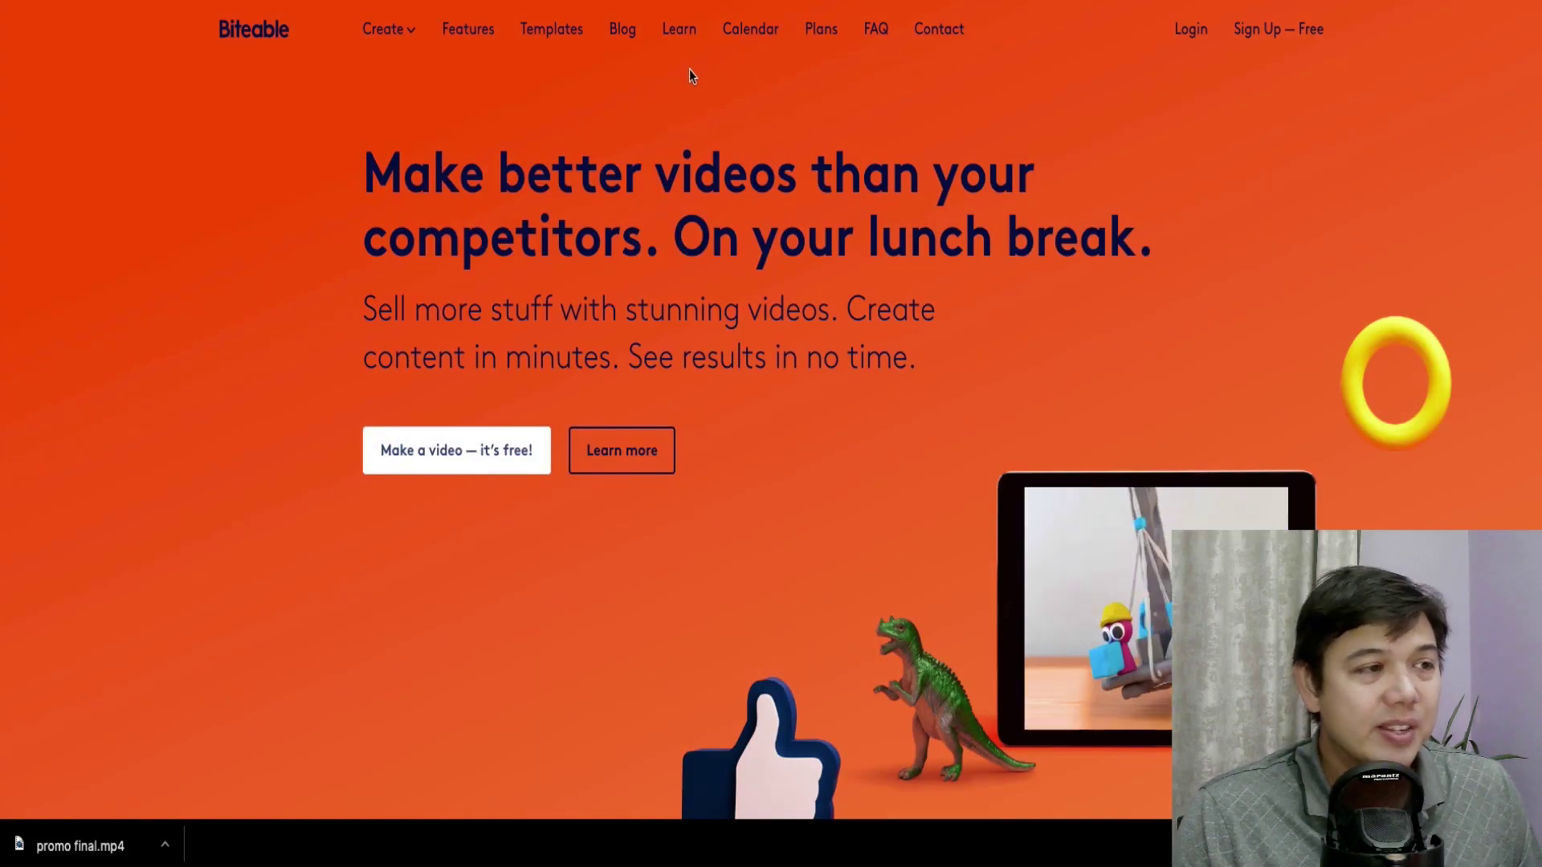
# Step: Browse Biteable's October calendar of themed templates like Coffee Day and Taco Day
pyautogui.click(730, 31)
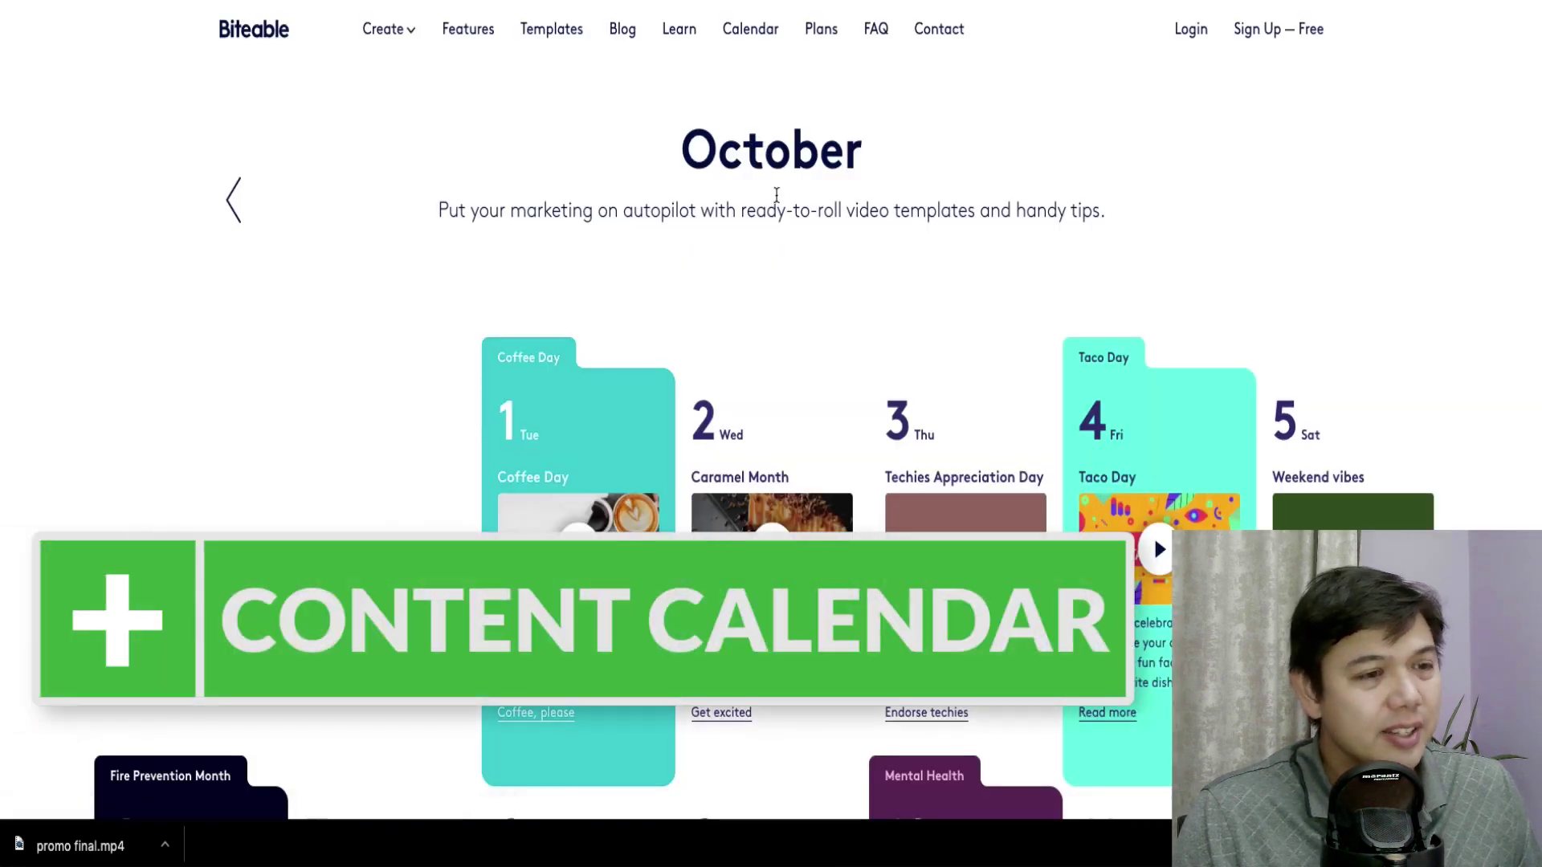
pyautogui.scroll(-3, 763, 168)
pyautogui.scroll(-2, 773, 194)
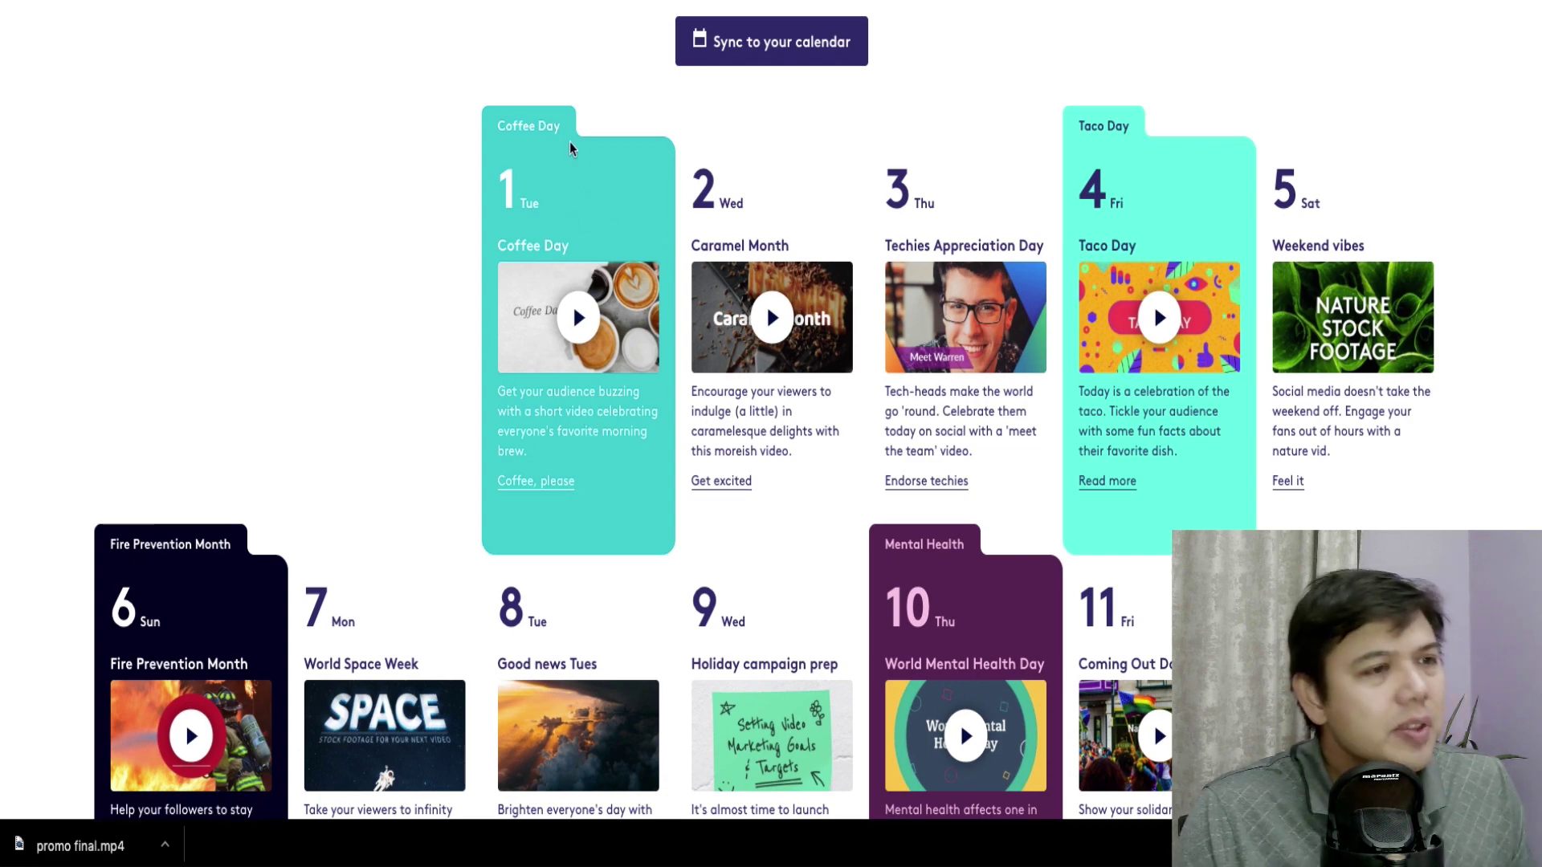
pyautogui.scroll(3, 552, 116)
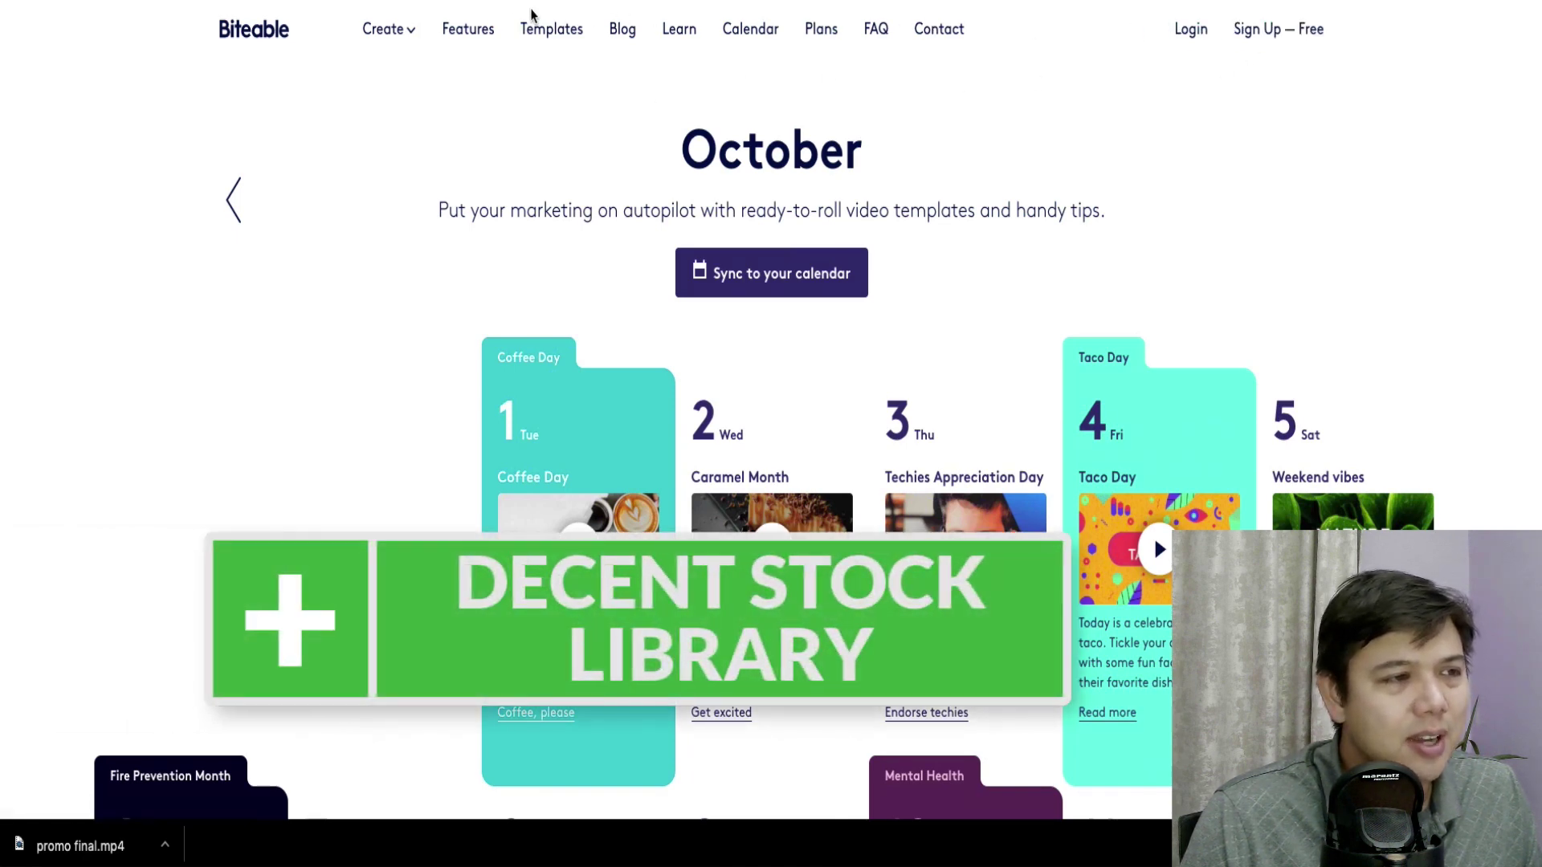
# Step: Revisit Biteable's plans and pricing page
pyautogui.click(819, 29)
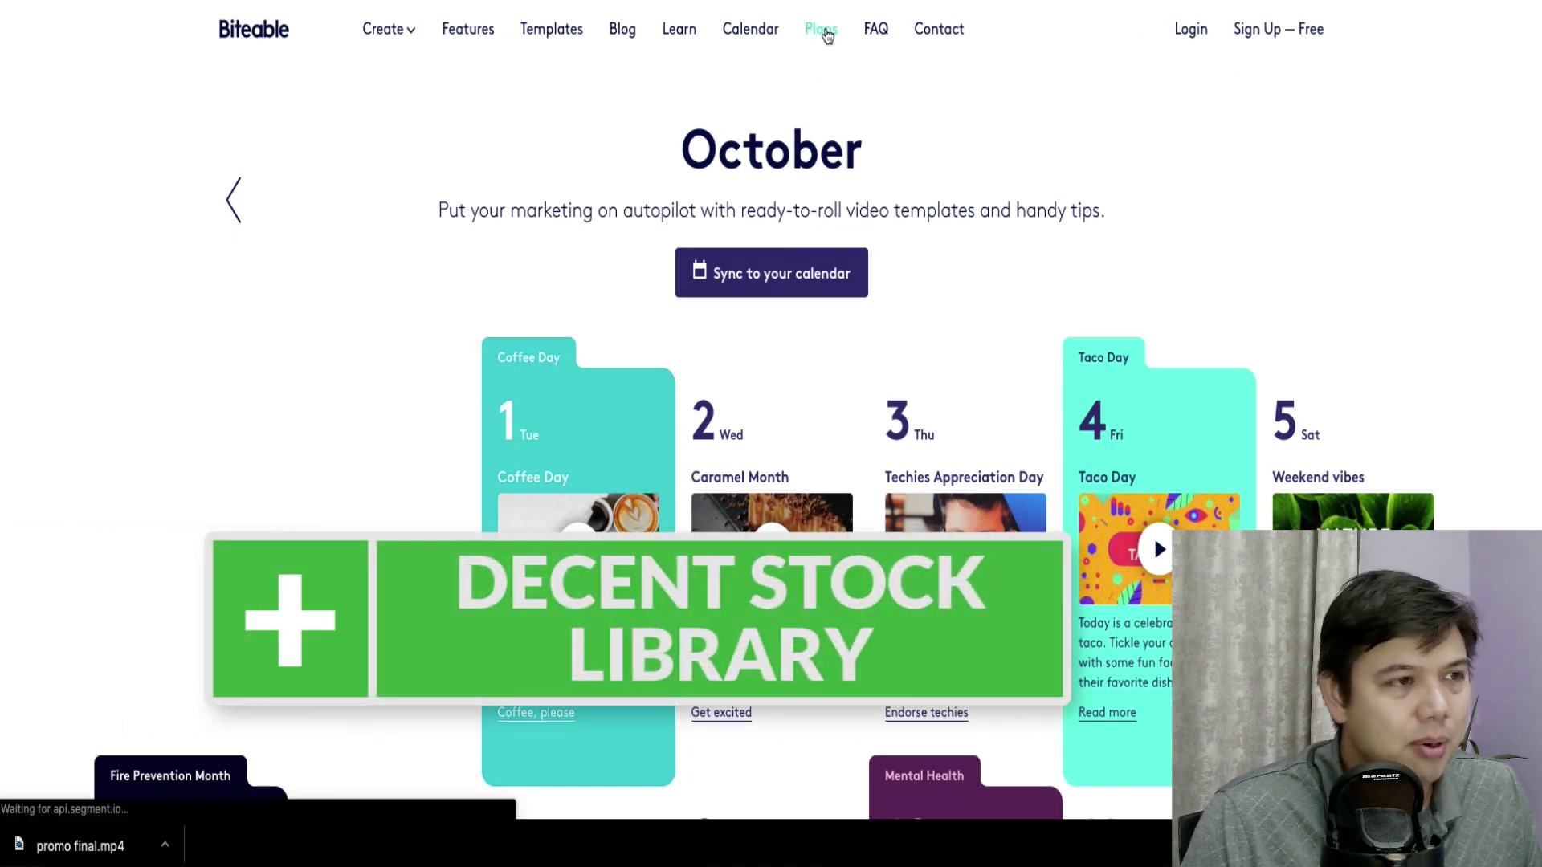
pyautogui.scroll(-4, 697, 470)
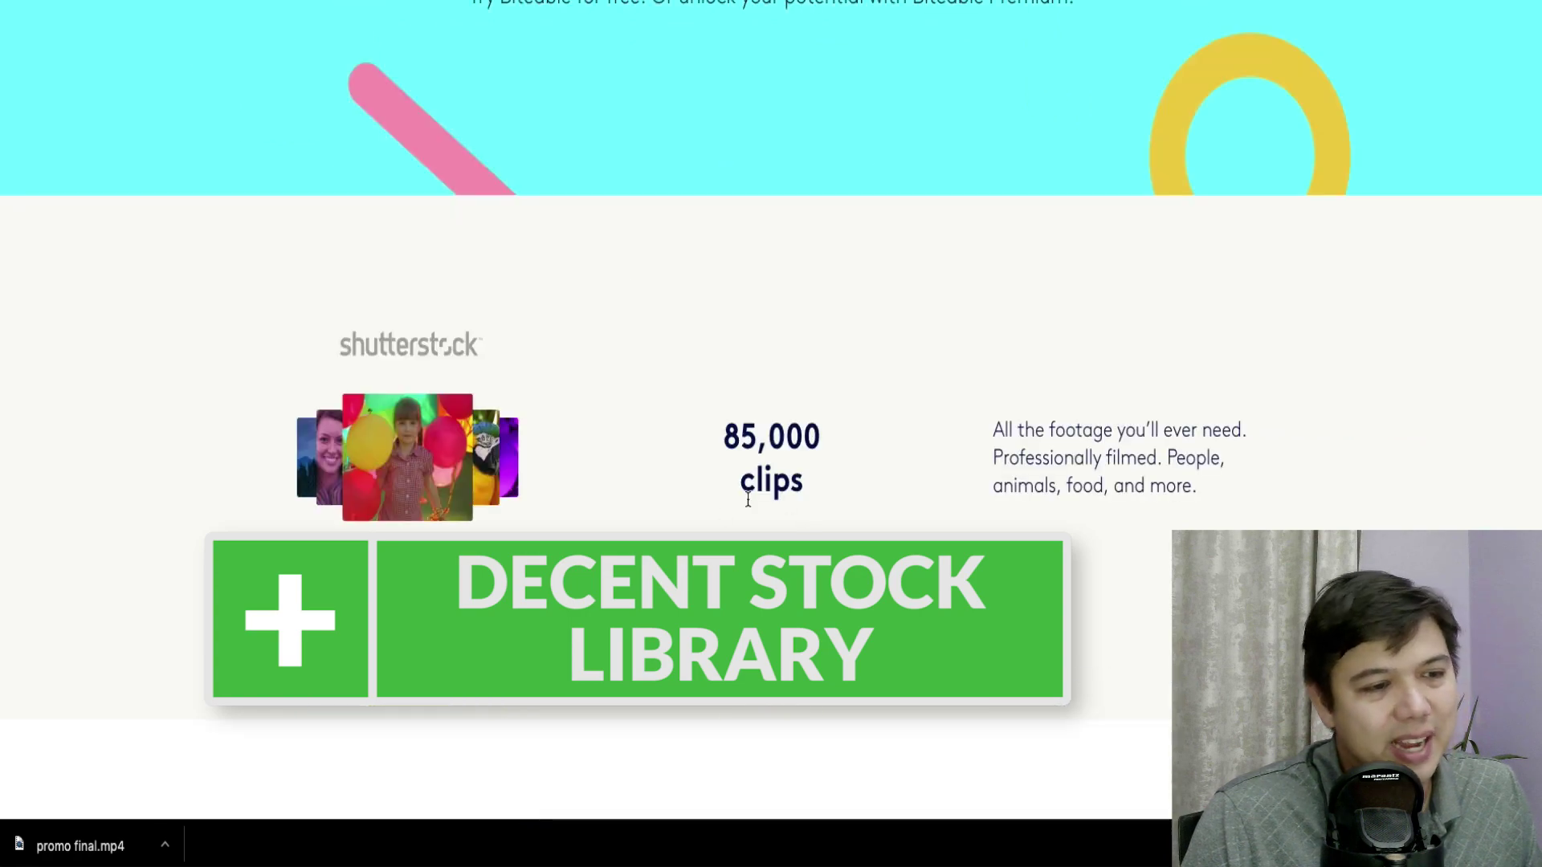
pyautogui.scroll(4, 745, 499)
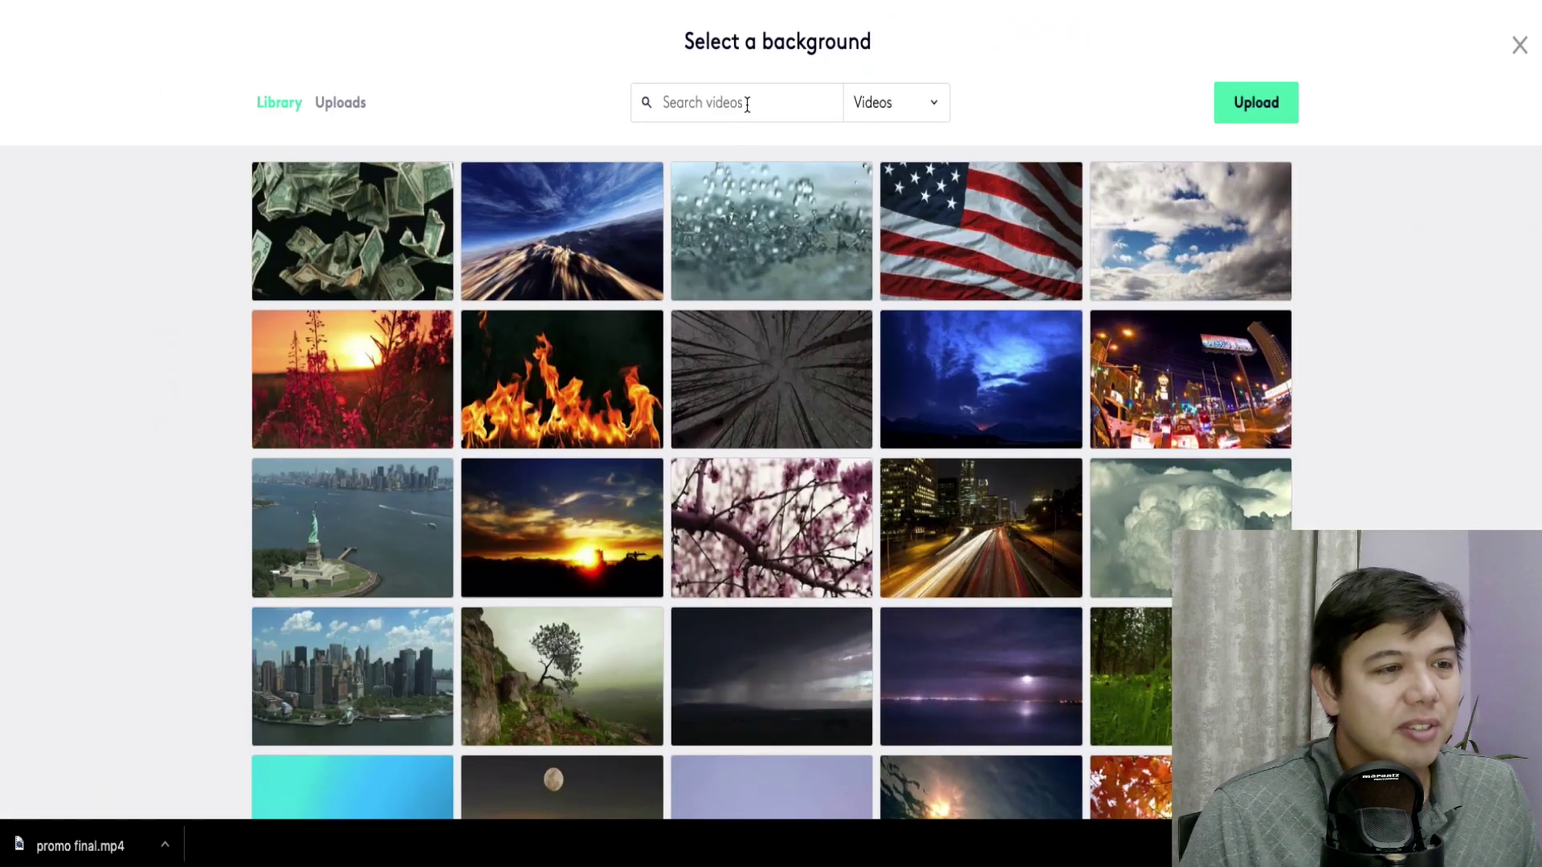
# Step: Search the background video library for 'tbilisi', browse the city clips, then enter 'tech' instead
pyautogui.click(747, 104)
pyautogui.write('tbilisi')
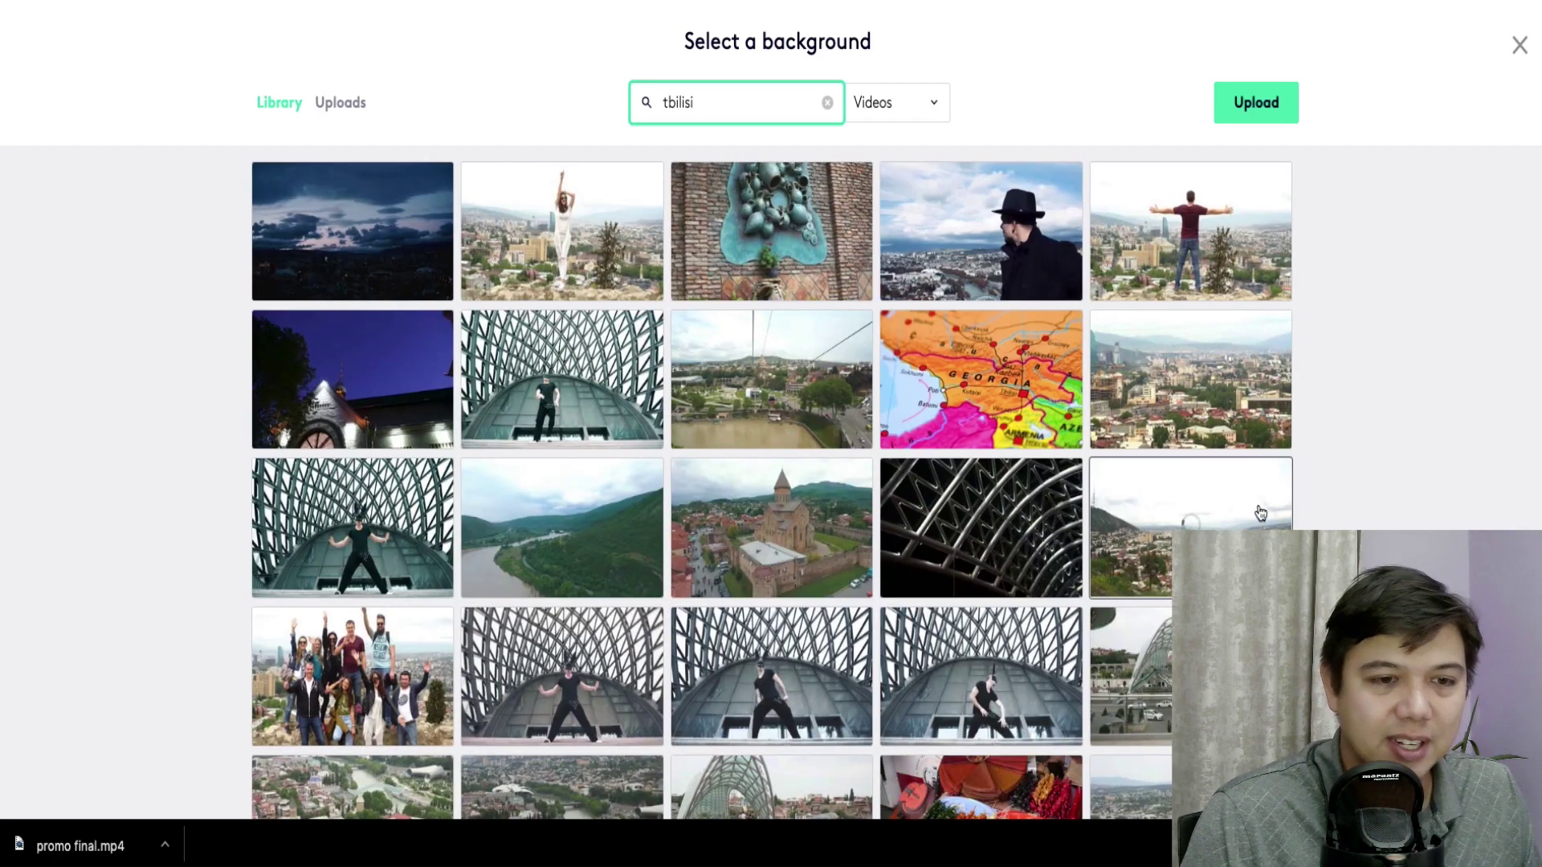
pyautogui.scroll(-15, 1260, 512)
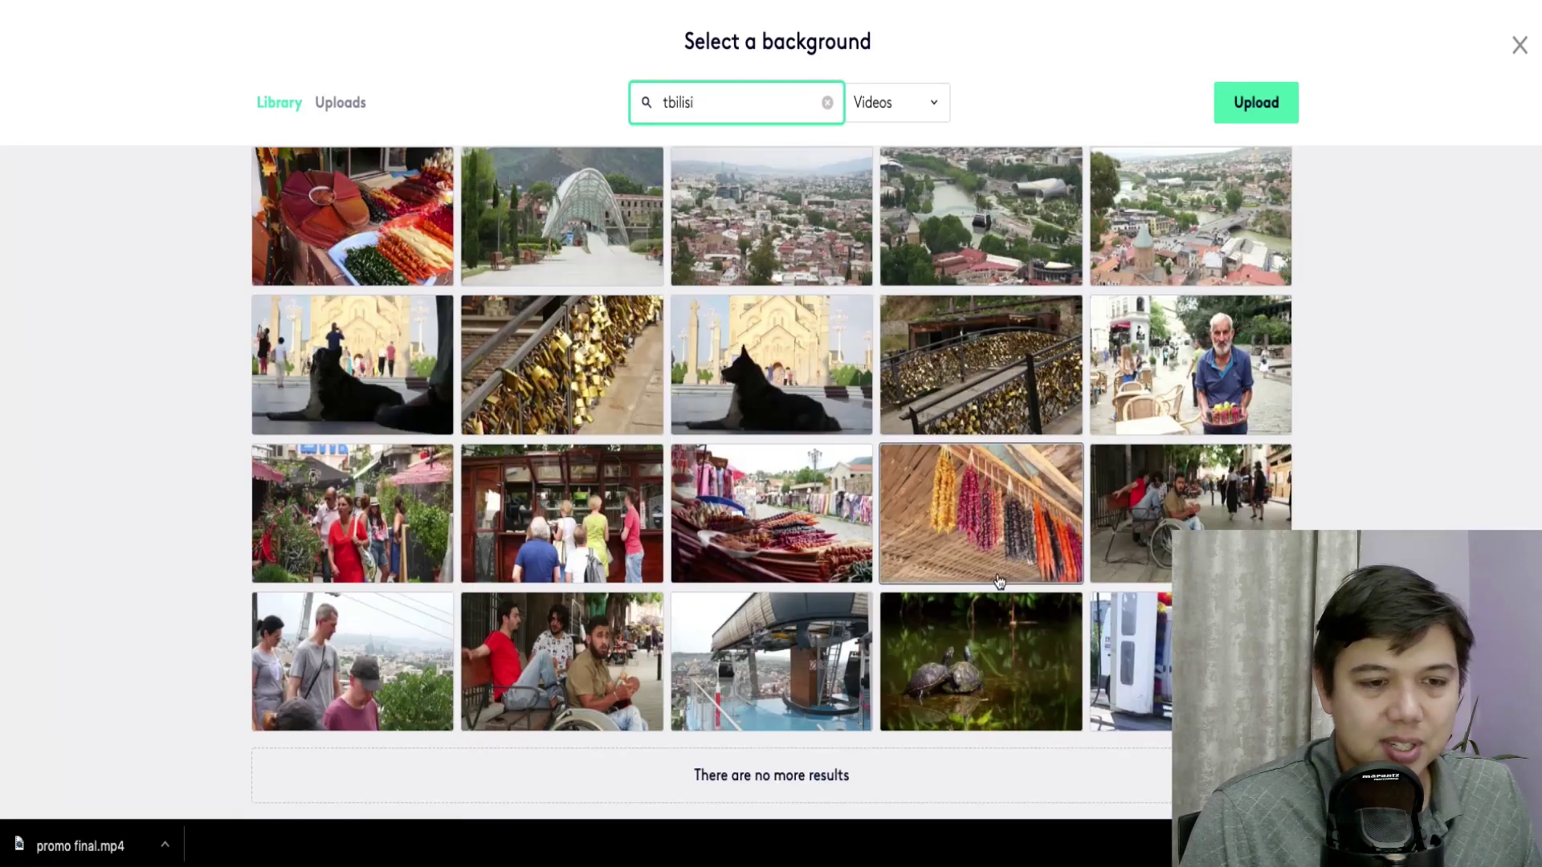
pyautogui.scroll(15, 938, 538)
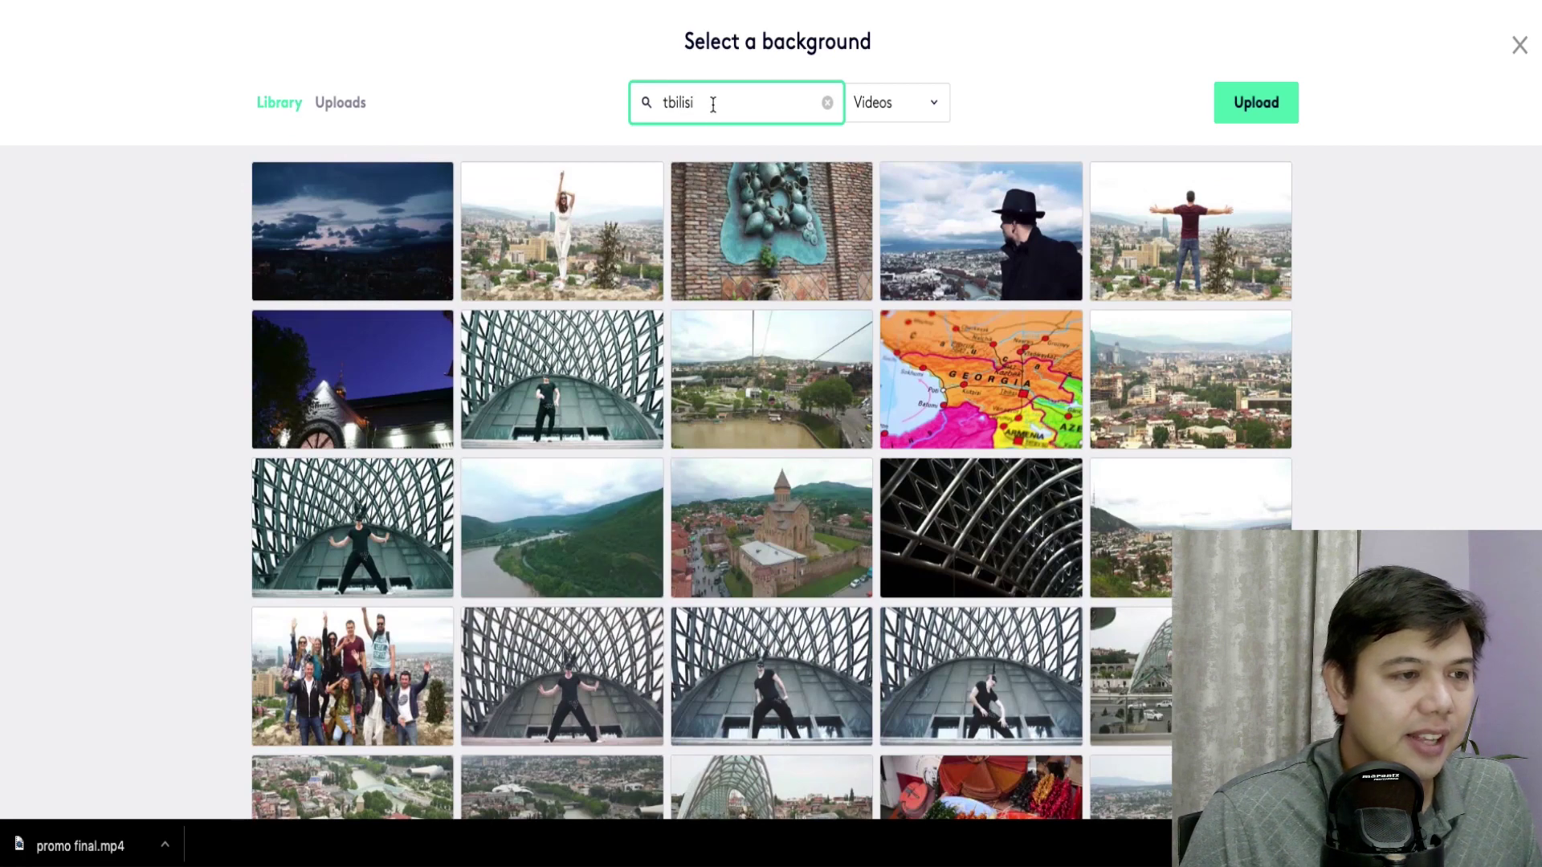
pyautogui.doubleClick(713, 104)
pyautogui.write('te')
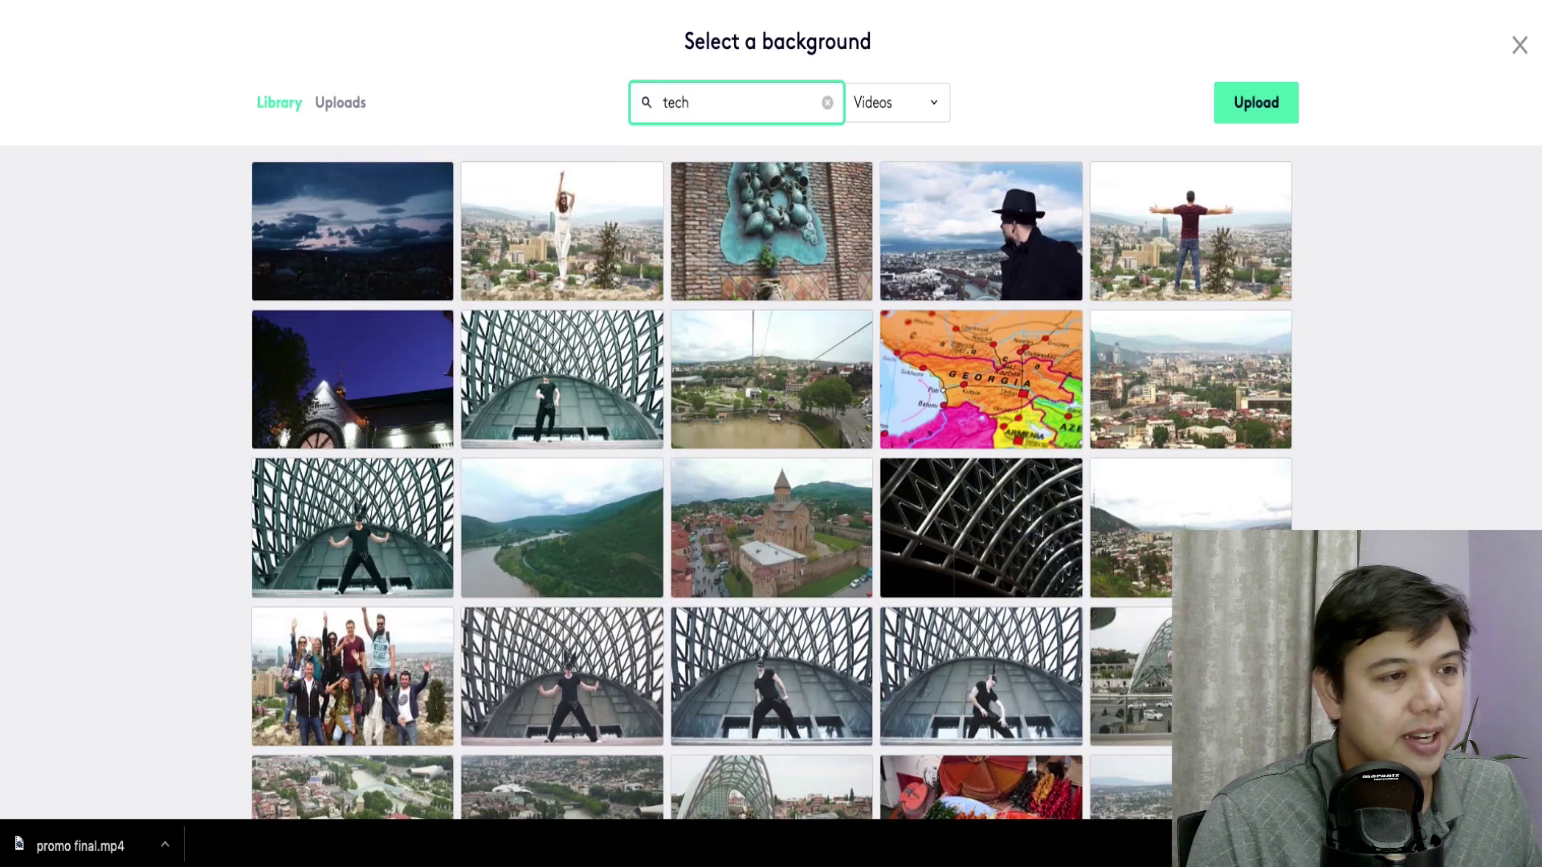
pyautogui.write('ch')
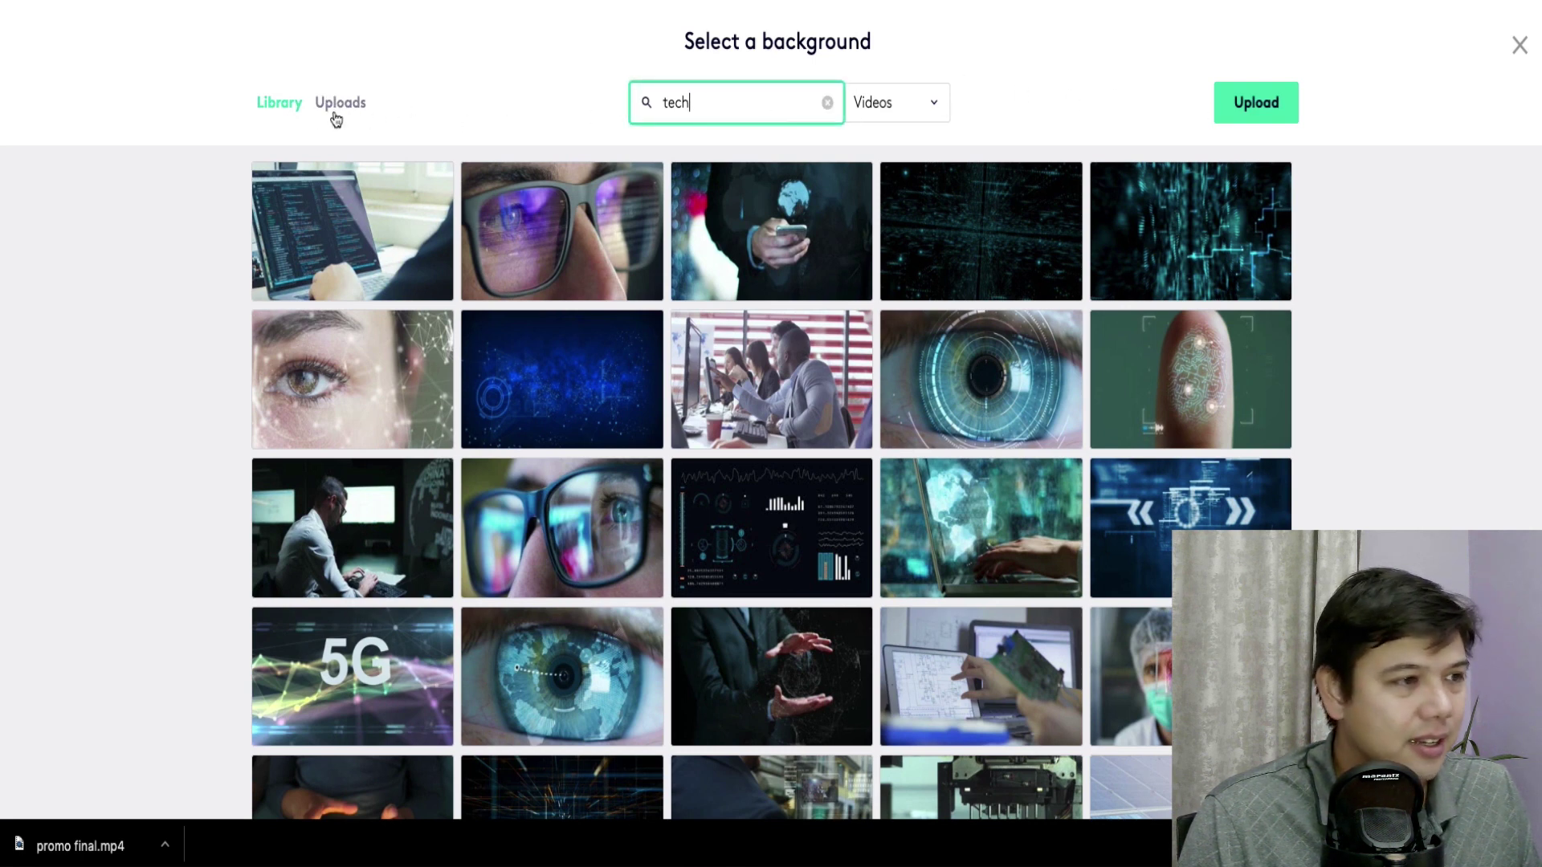
# Step: Upload a speaker's portrait PNG from Uploads and apply it as the first scene's background
pyautogui.click(335, 105)
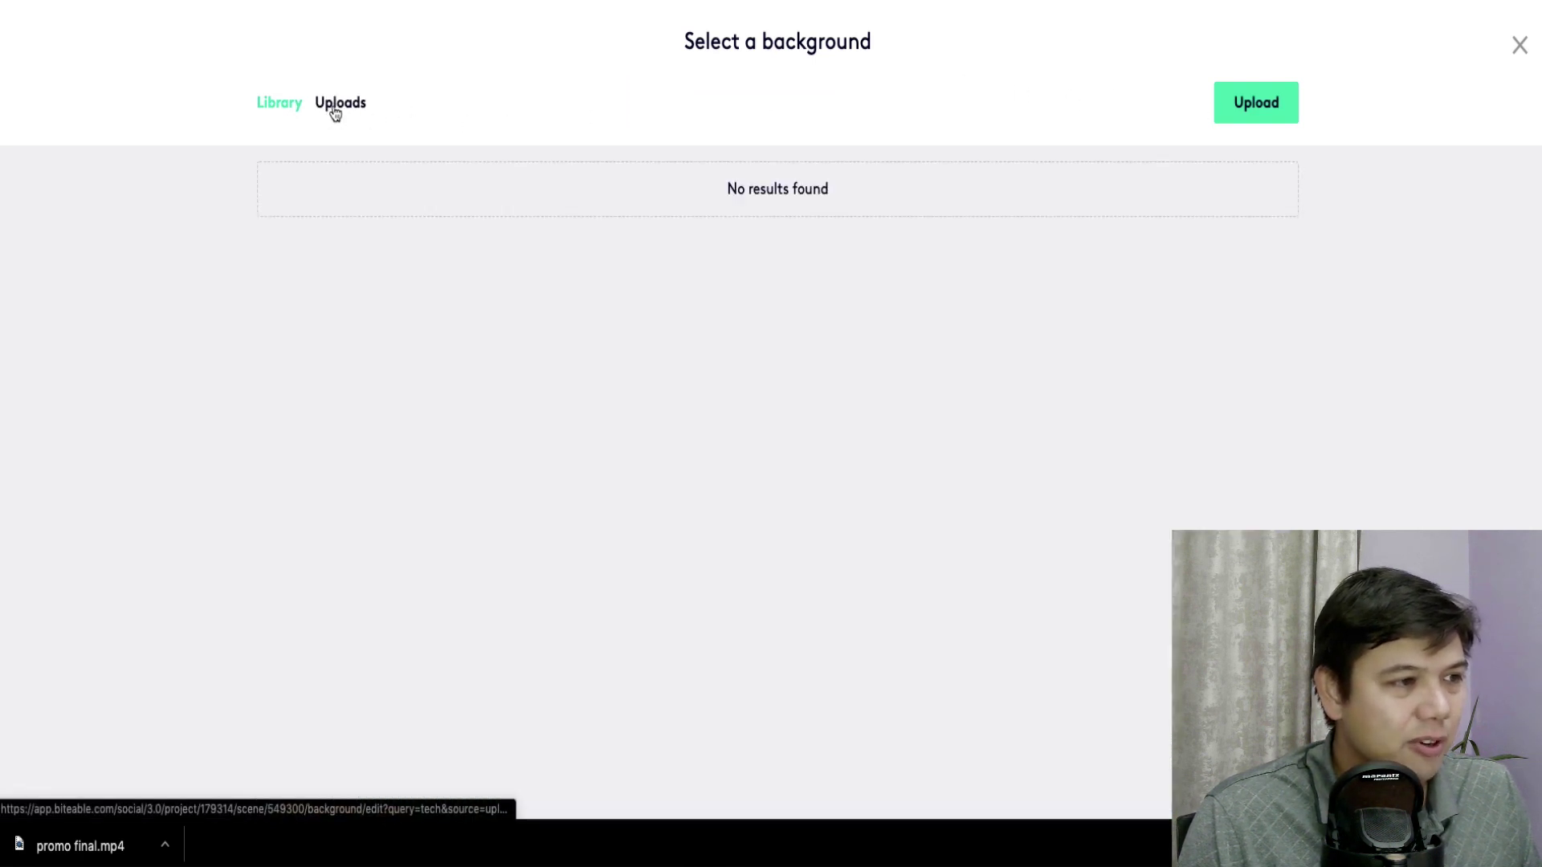
pyautogui.click(1252, 118)
pyautogui.click(769, 404)
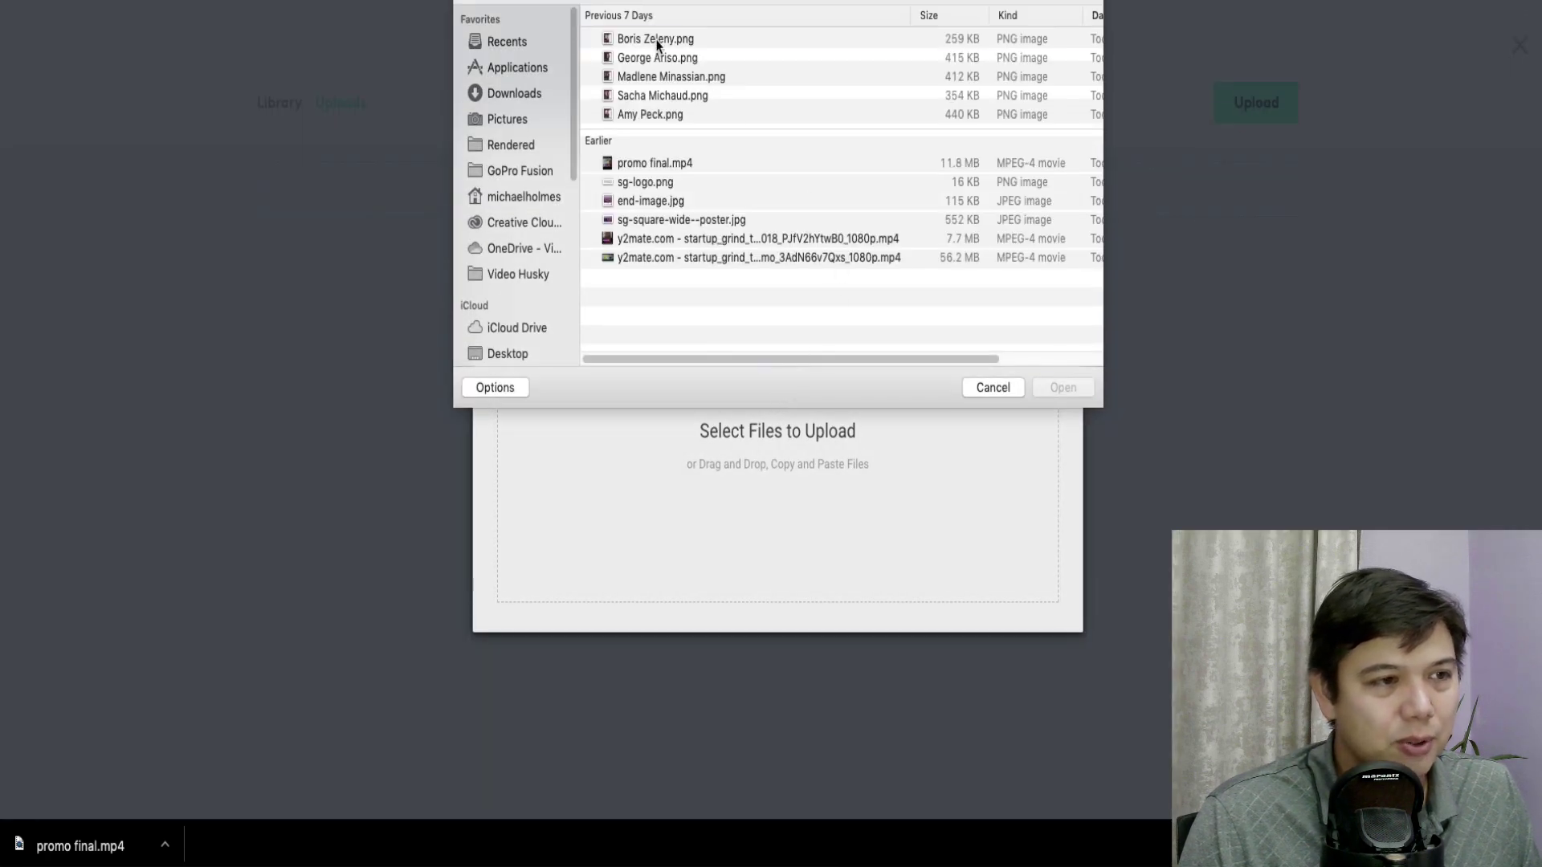
pyautogui.click(656, 42)
pyautogui.click(658, 60)
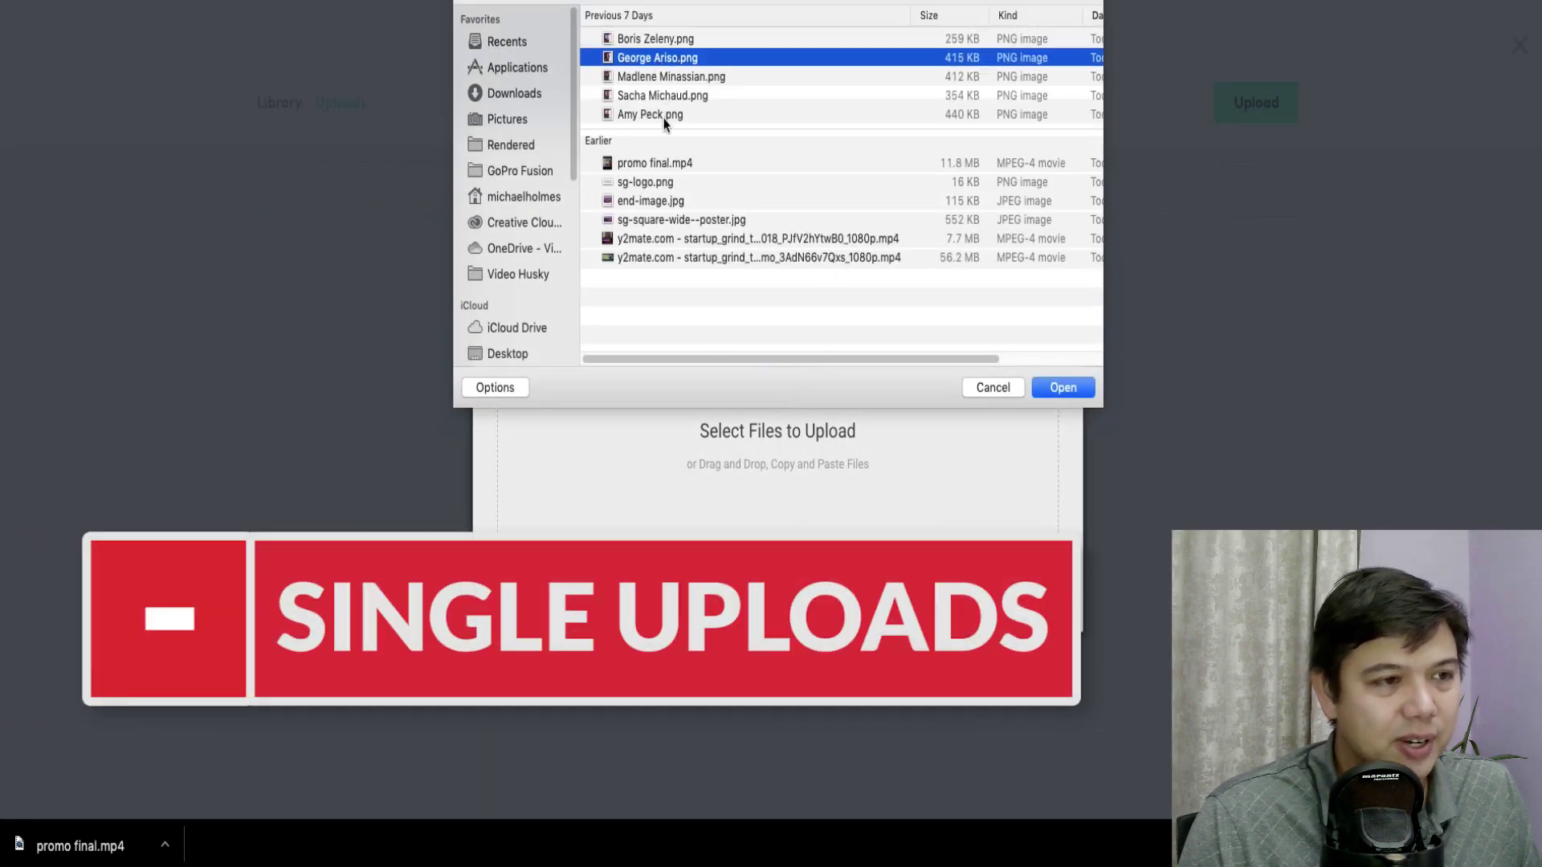
pyautogui.press('Return')
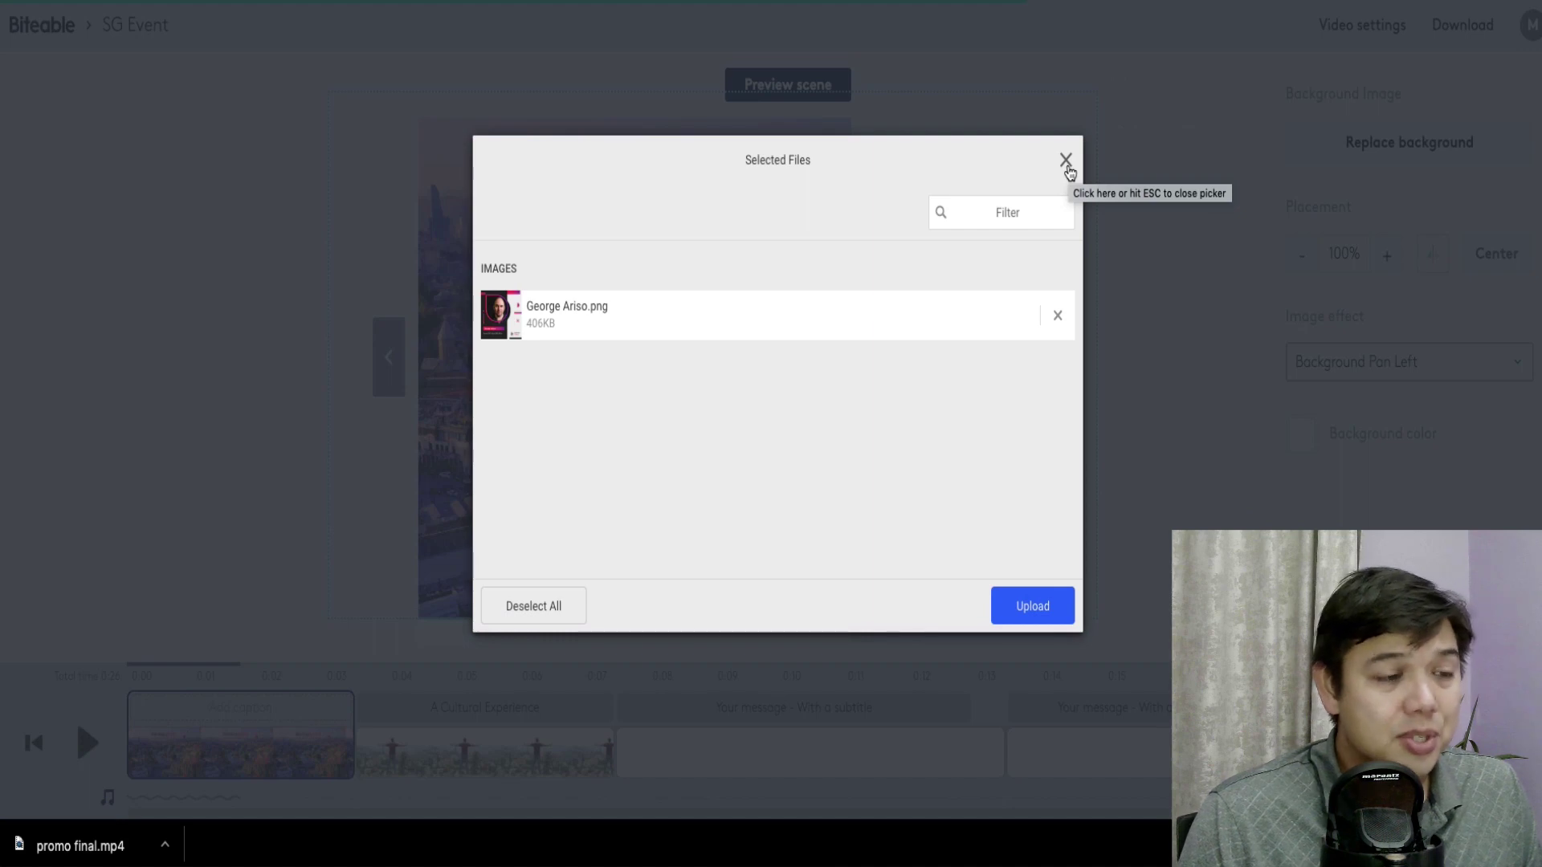
pyautogui.click(1066, 161)
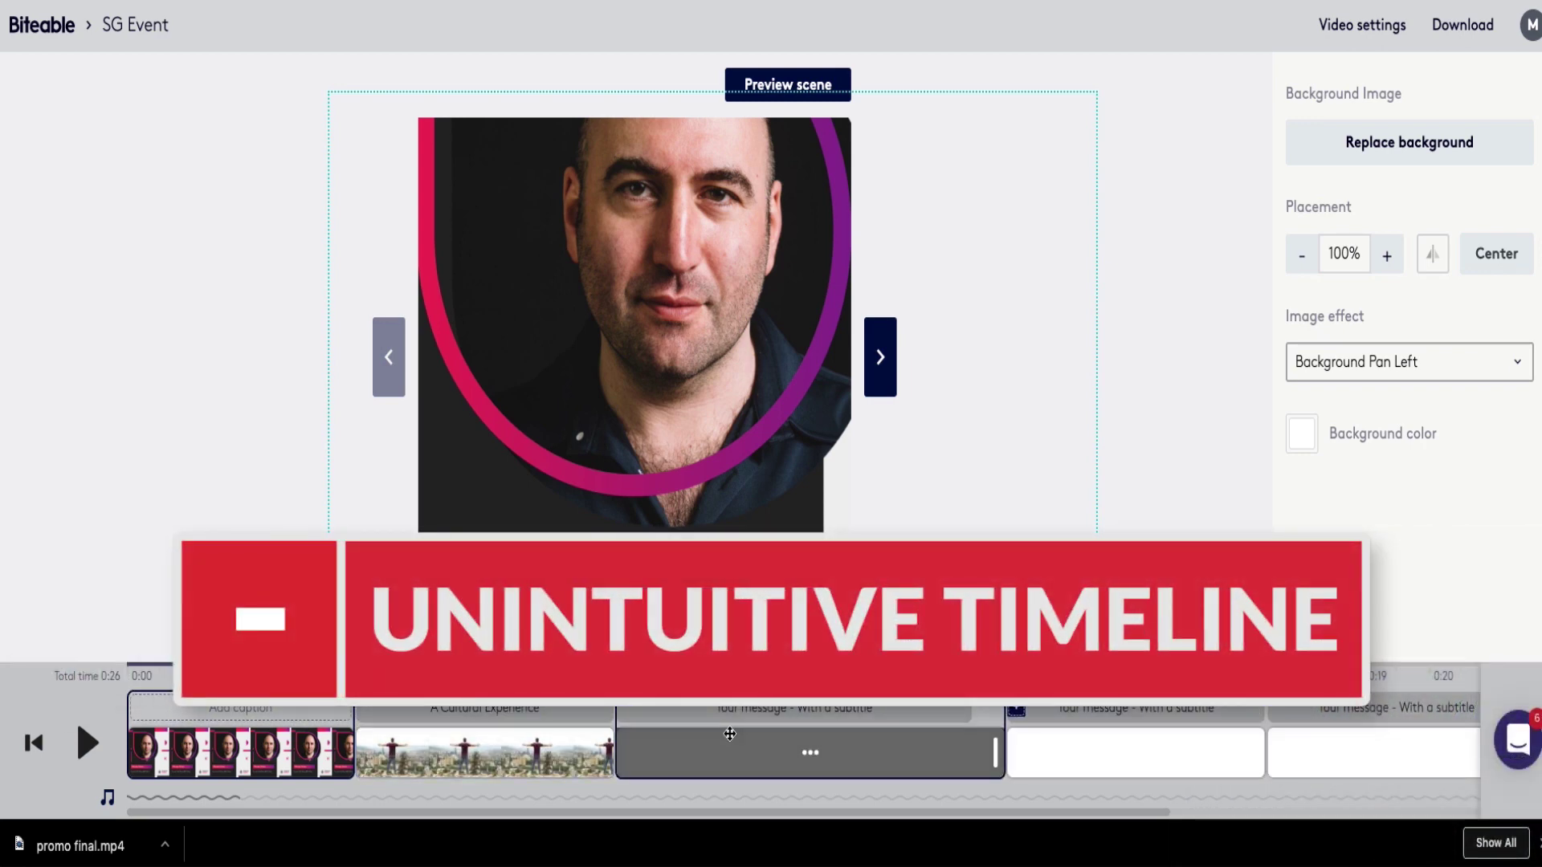
# Step: Drag the last blank 'Your message - With a subtitle' caption clip to the start of the Biteable timeline
pyautogui.hscroll(5, 730, 733)
pyautogui.click(1244, 715)
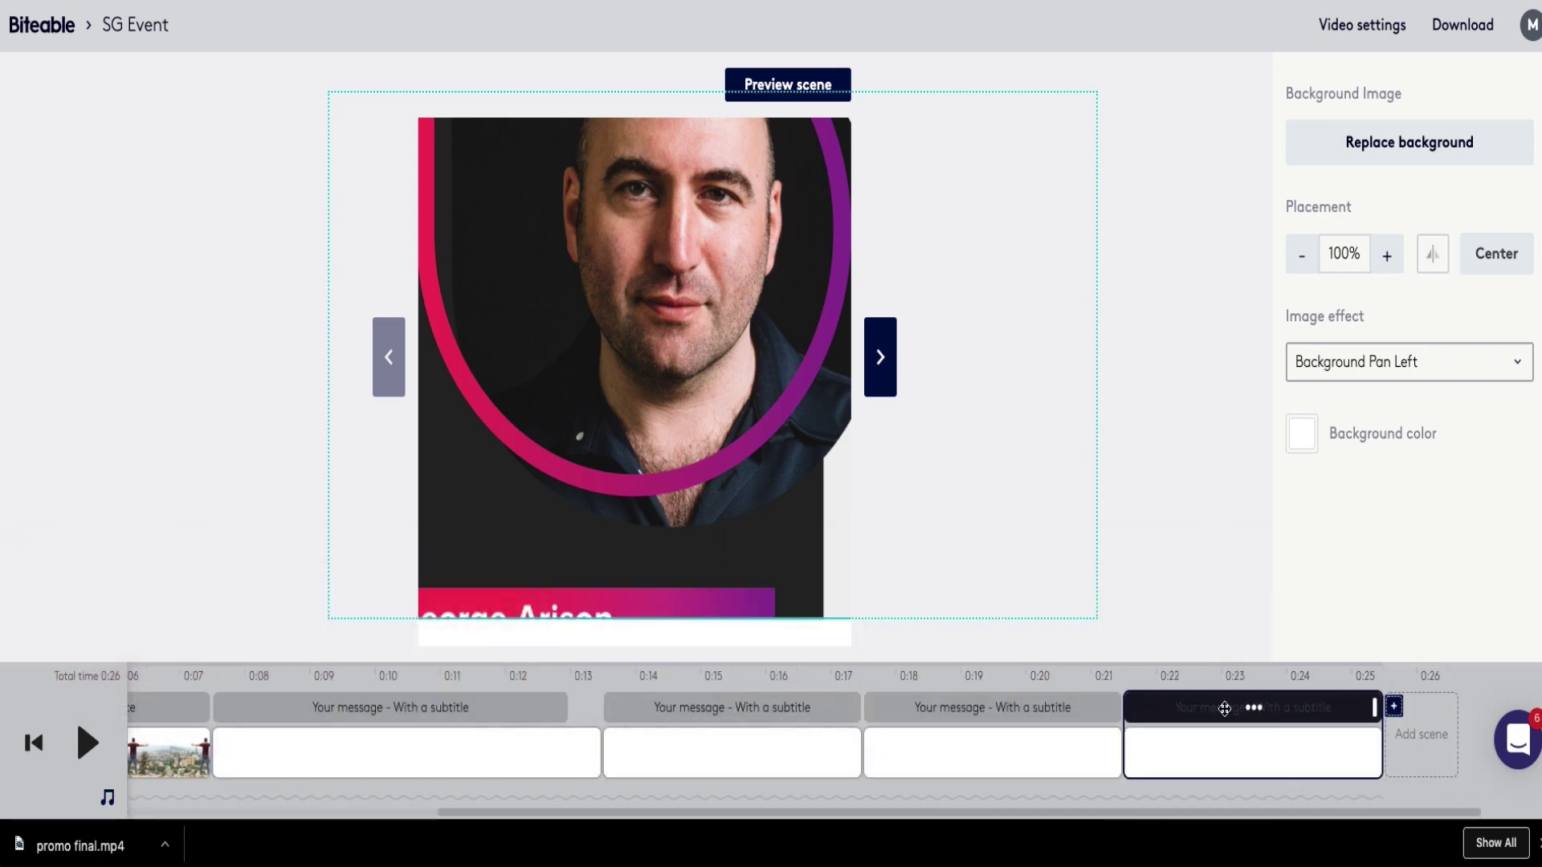
pyautogui.moveTo(1224, 715); pyautogui.dragTo(207, 743)
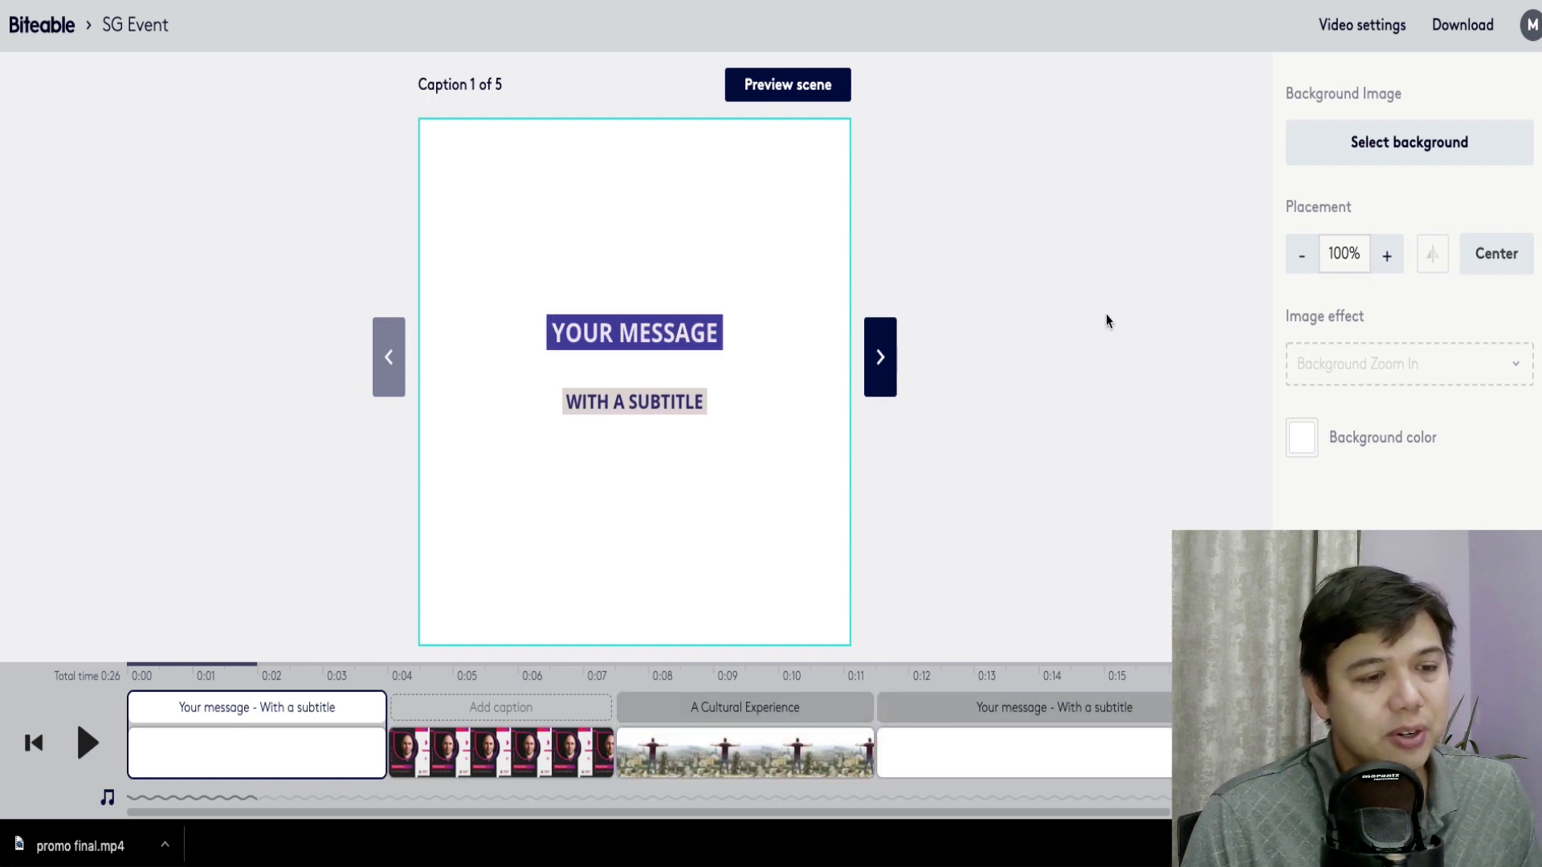
# Step: Add a new caption scene with the uploaded Startup Grind city poster as background, repositioned in frame
pyautogui.click(1268, 707)
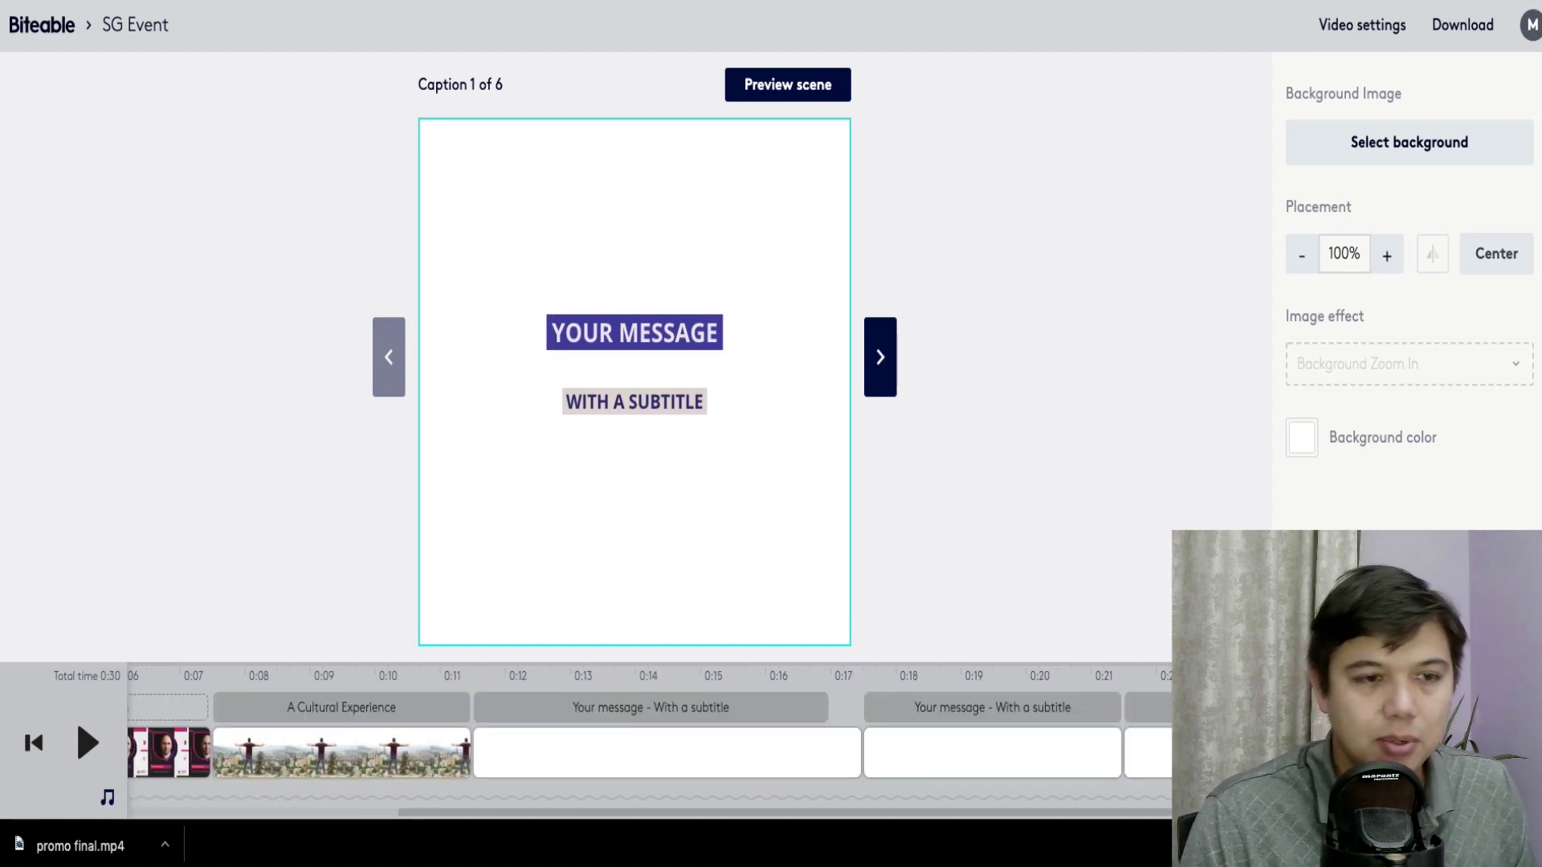
pyautogui.click(1409, 142)
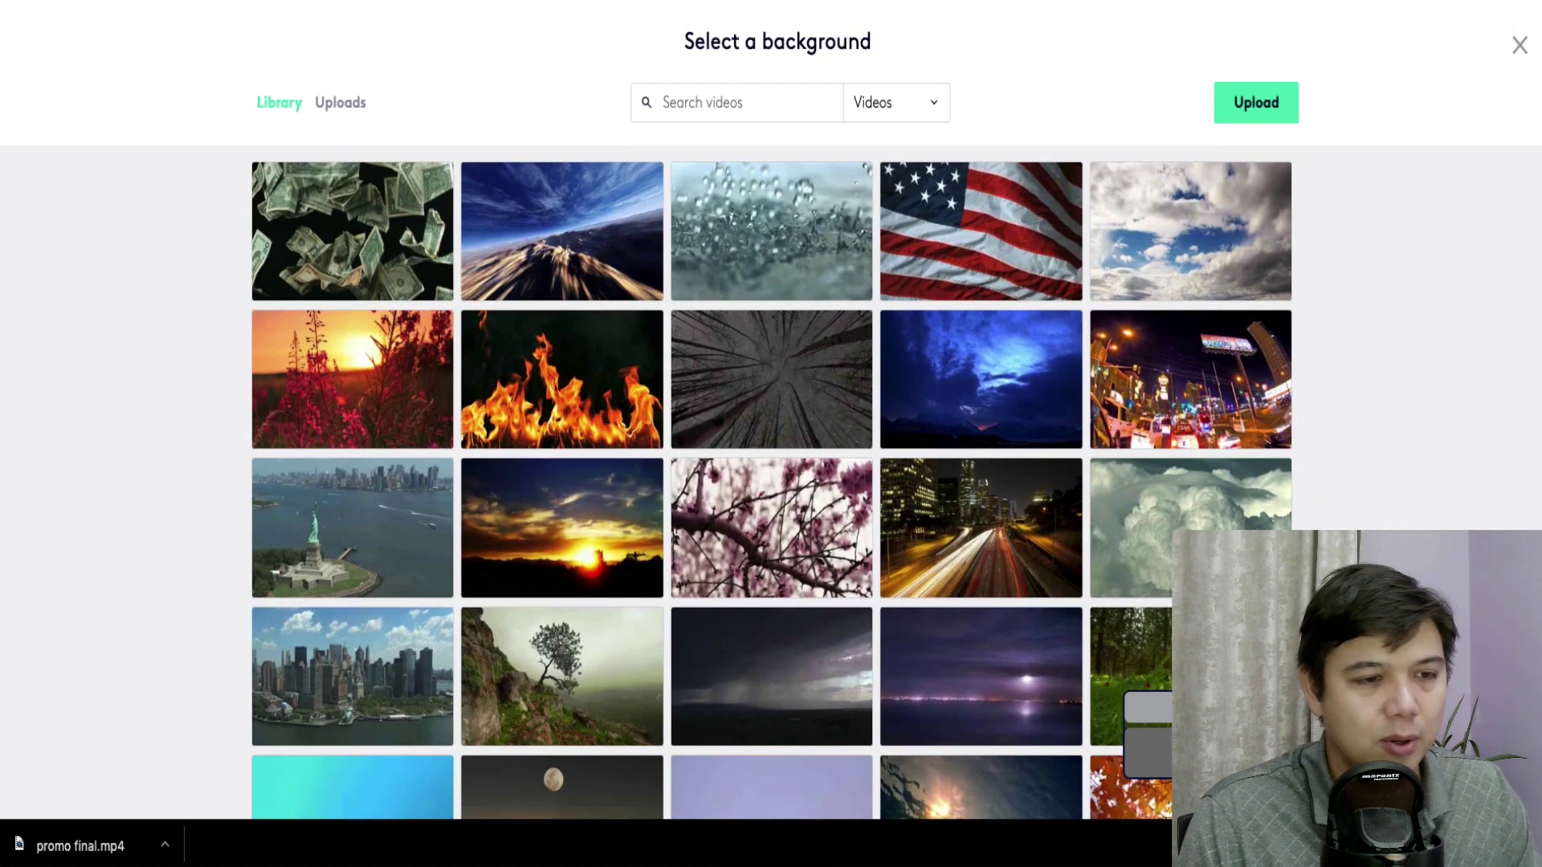
pyautogui.click(1272, 118)
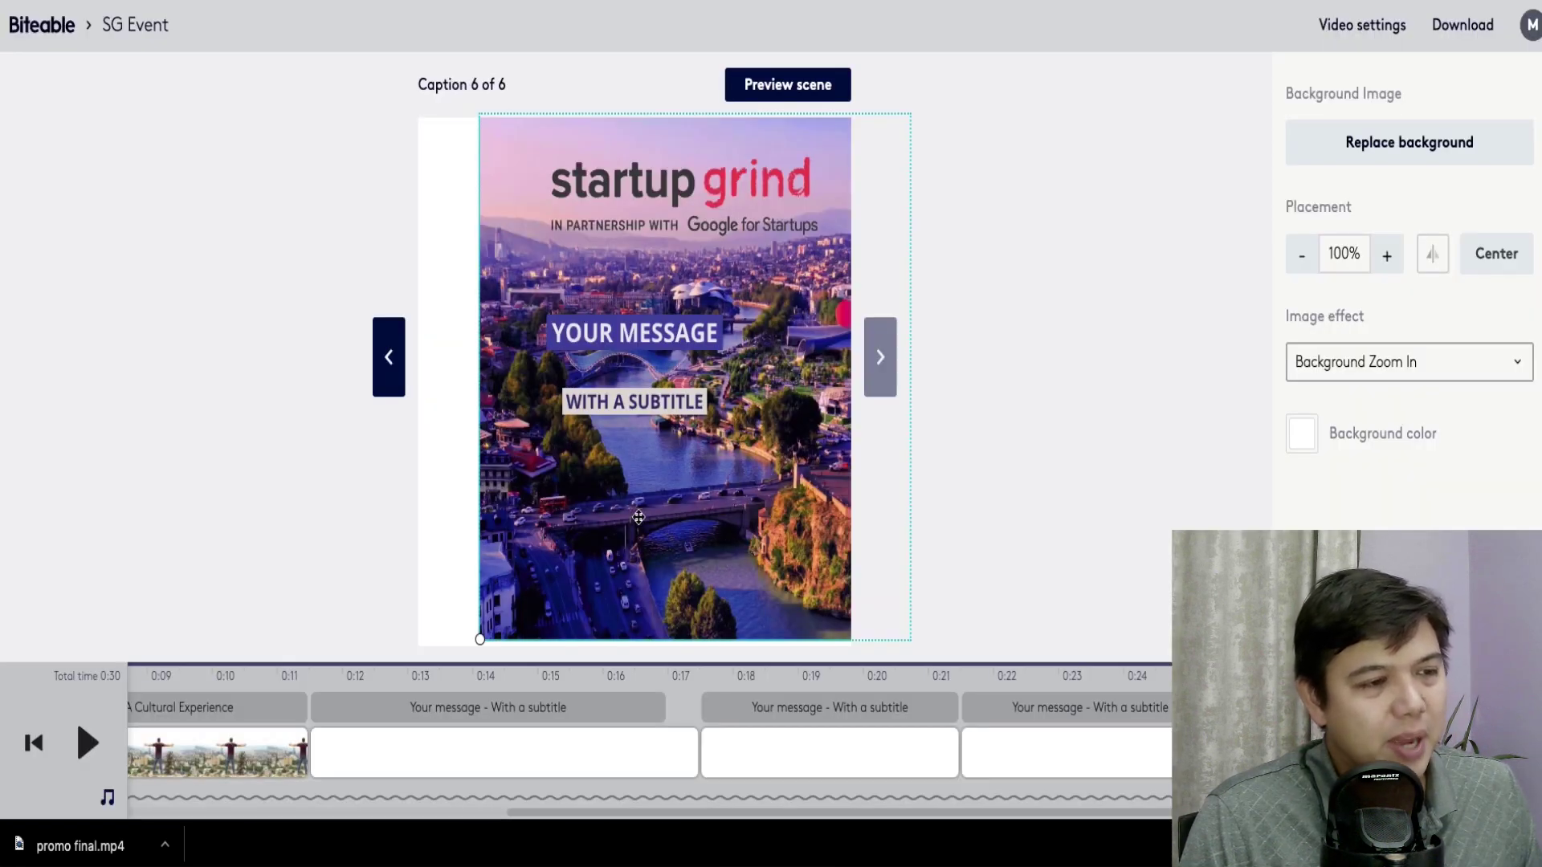
pyautogui.moveTo(631, 506); pyautogui.dragTo(606, 531)
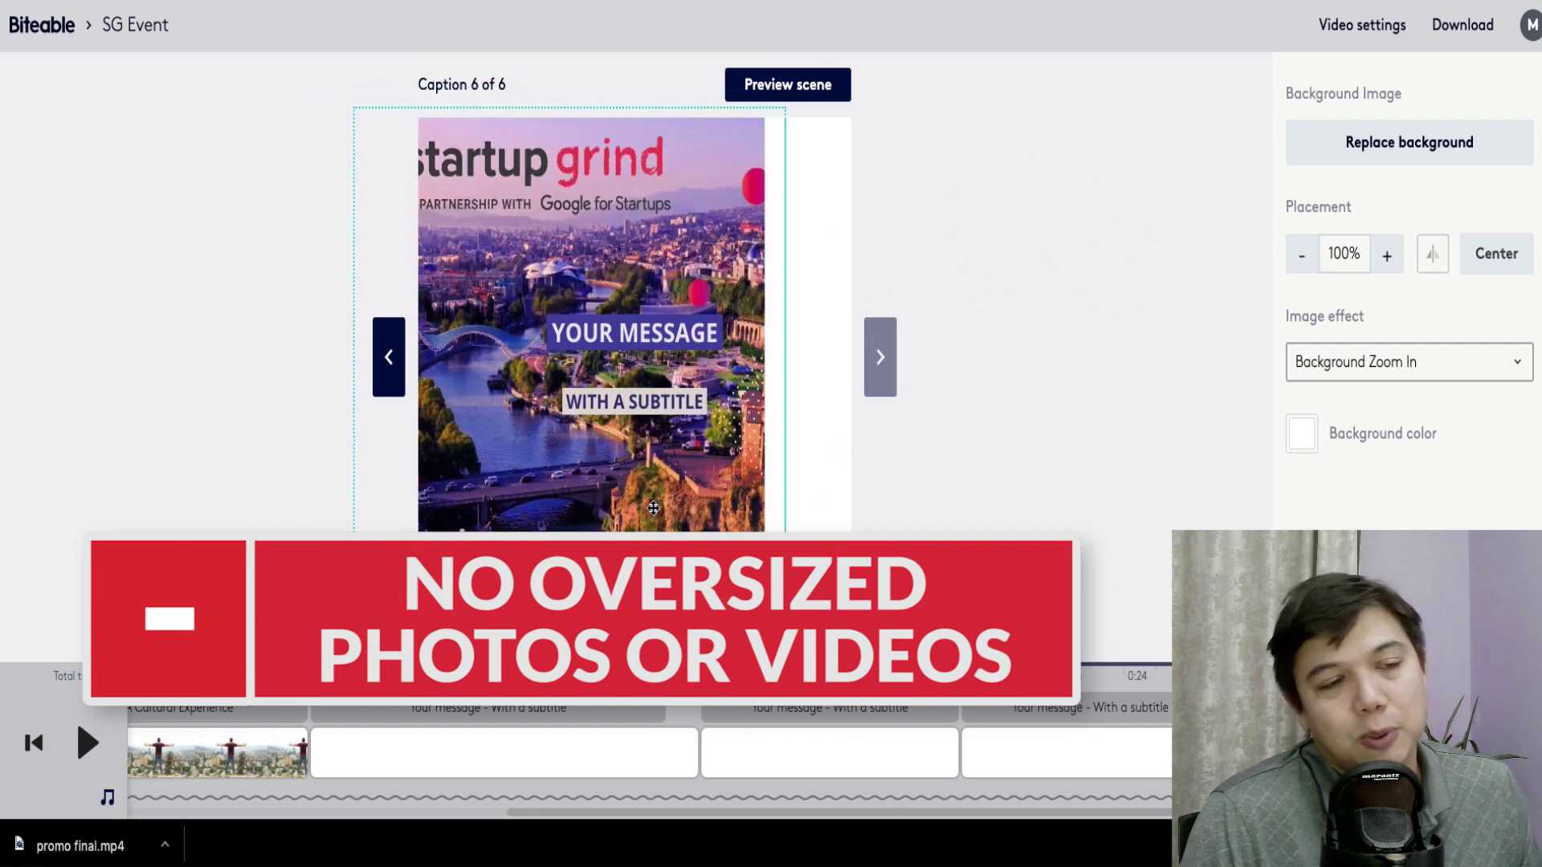
pyautogui.moveTo(629, 491); pyautogui.dragTo(788, 509)
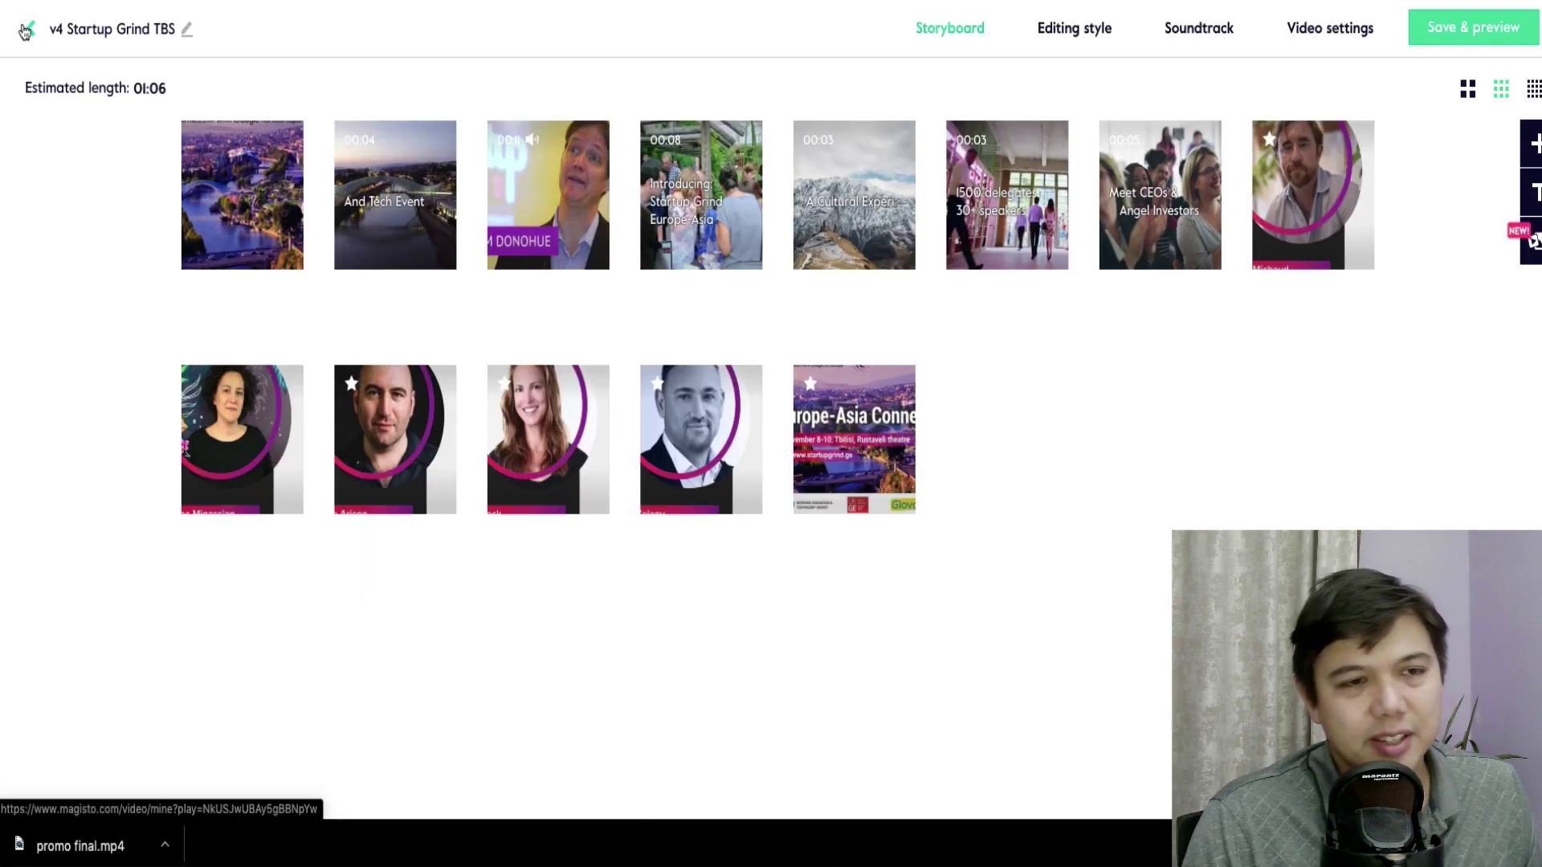
# Step: Open Animoto's SG Video Design panel and review its watermark, colour, text size and font settings
pyautogui.hotkey('ctrl', 'Tab')
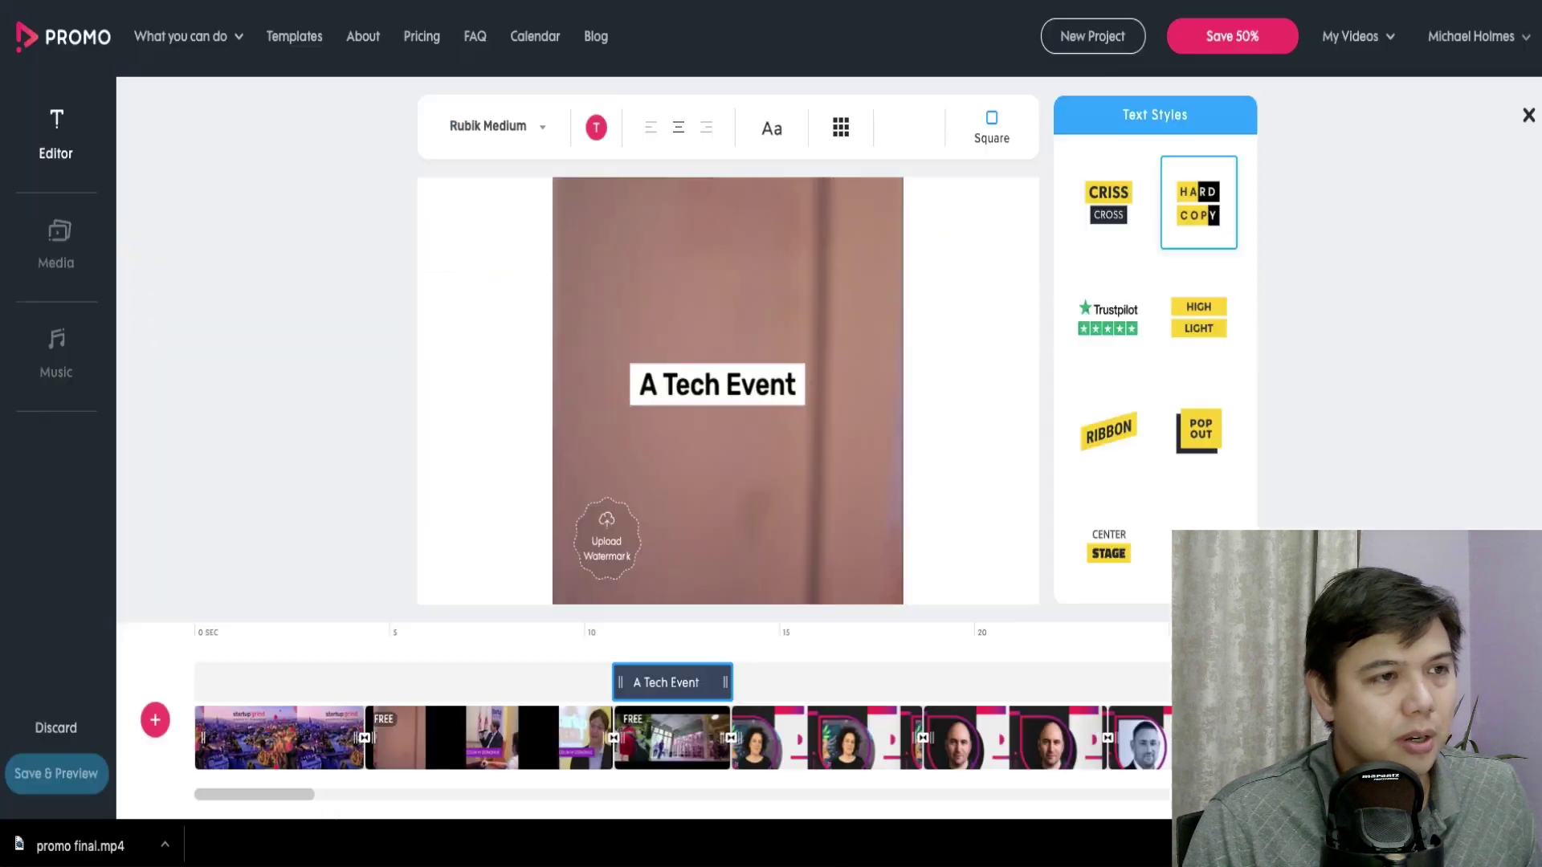
pyautogui.hotkey('ctrl', 'Tab')
pyautogui.click(22, 202)
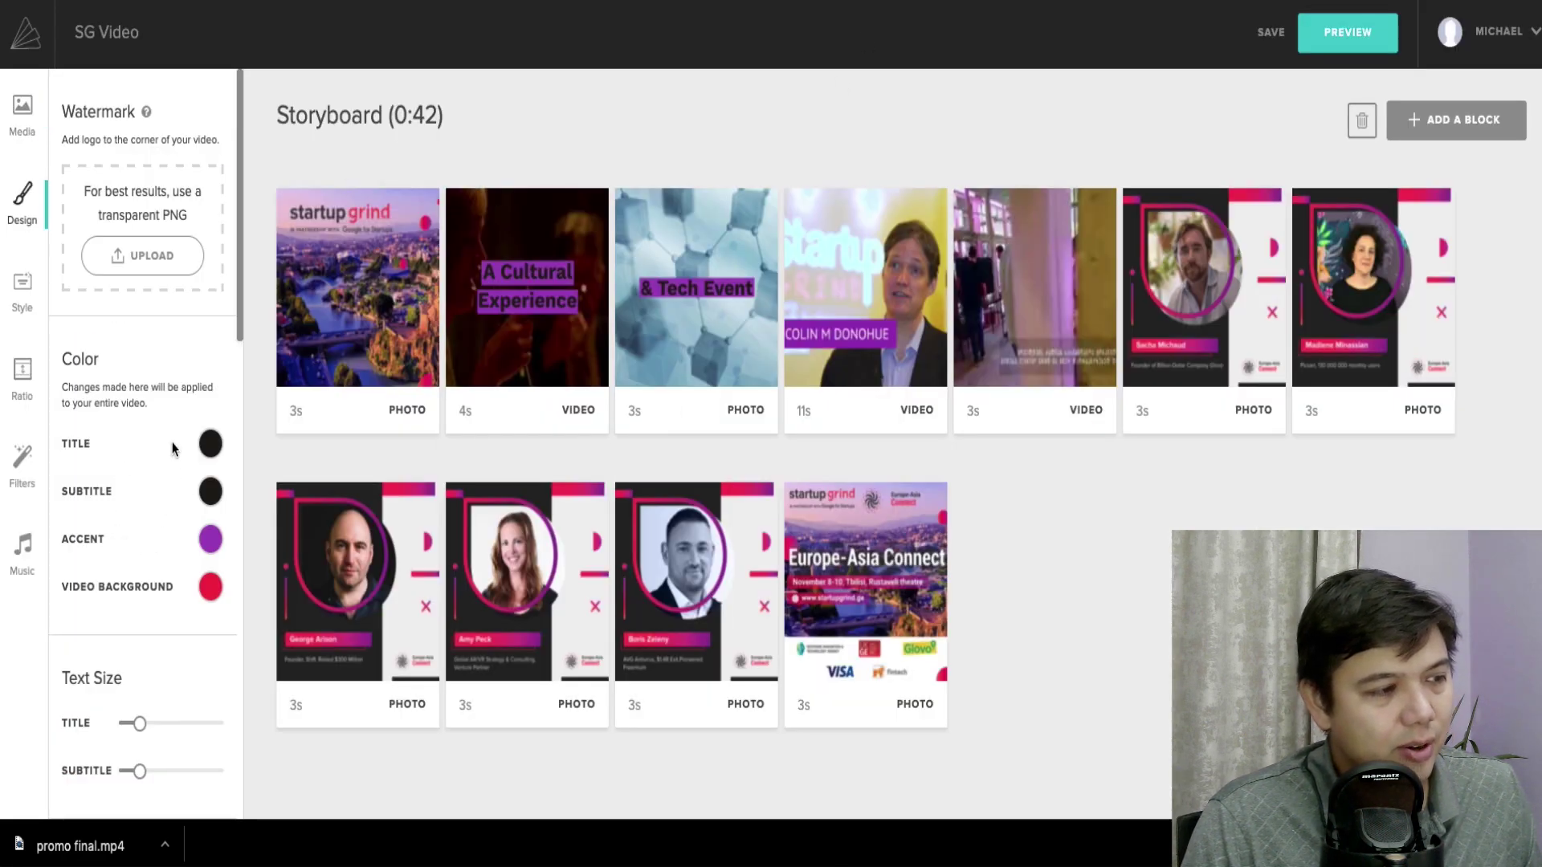
pyautogui.scroll(-1, 201, 462)
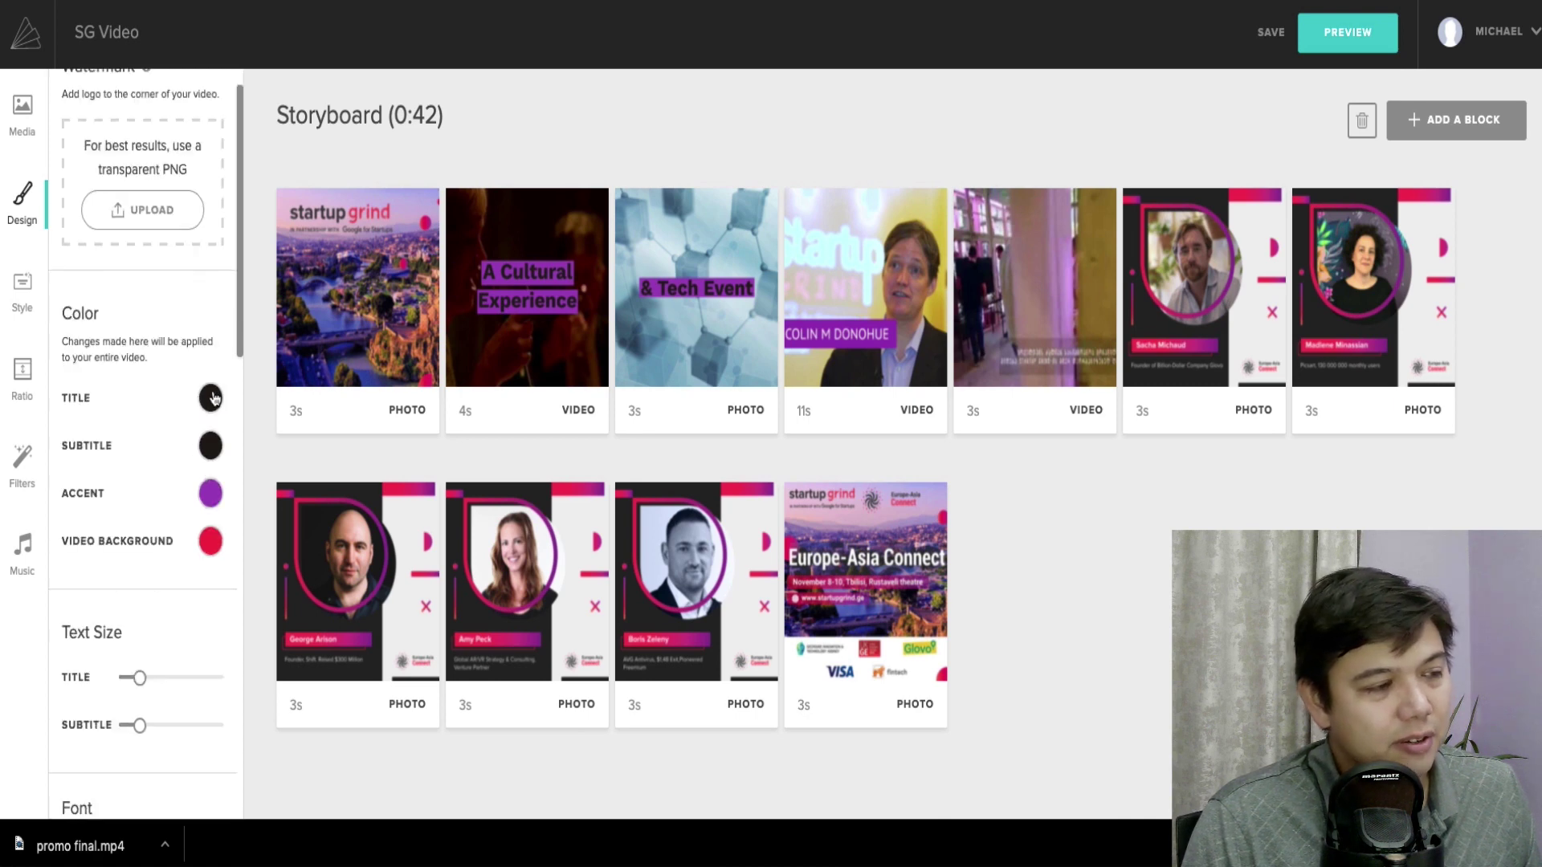
pyautogui.scroll(-4, 181, 475)
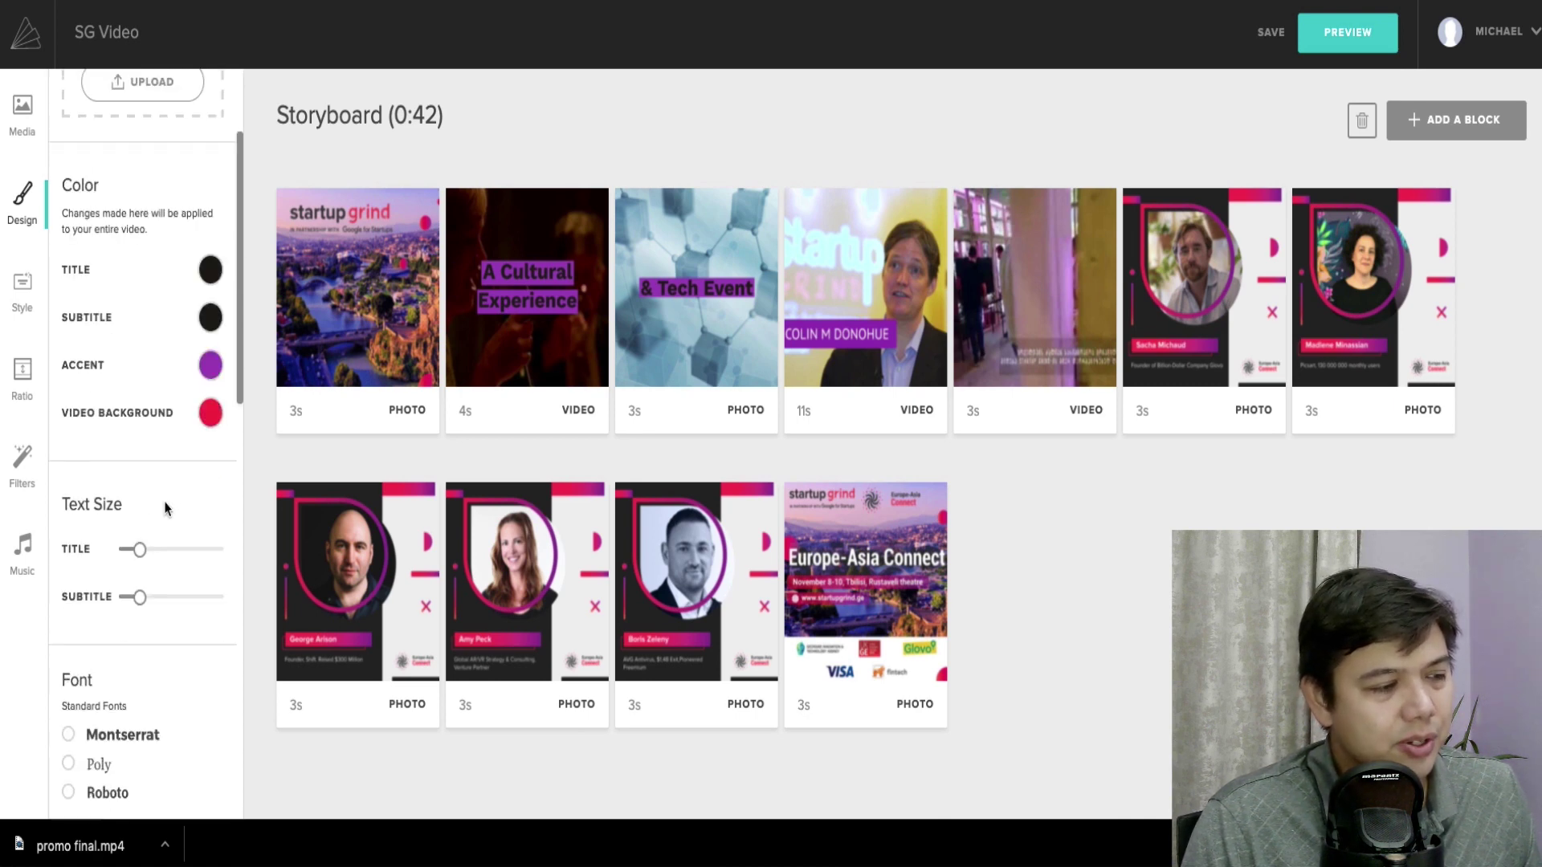
pyautogui.scroll(-2, 171, 697)
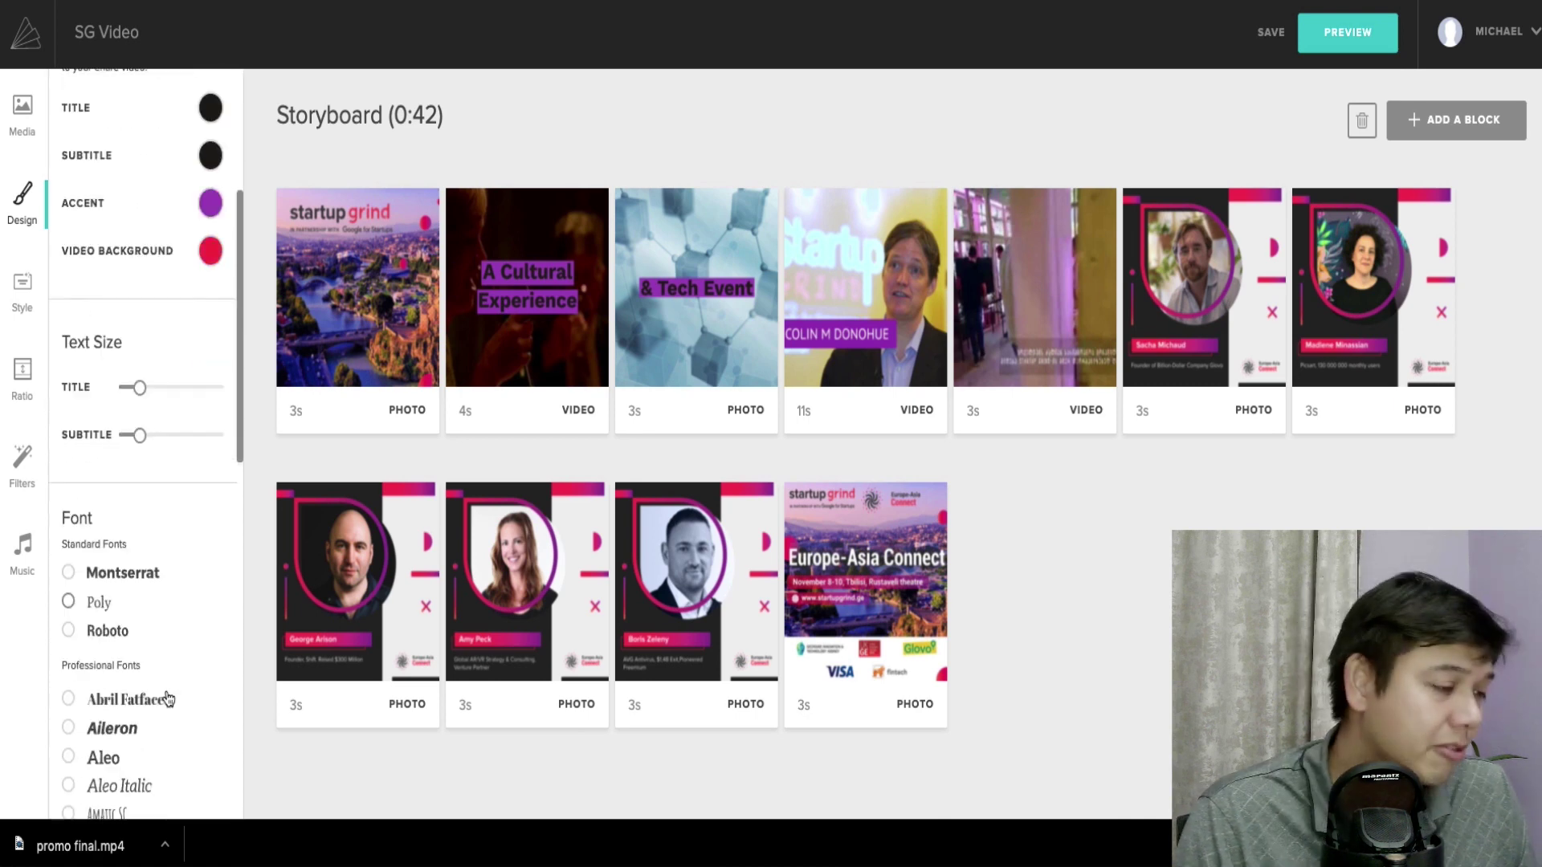
pyautogui.scroll(7, 164, 695)
pyautogui.moveTo(367, 289)
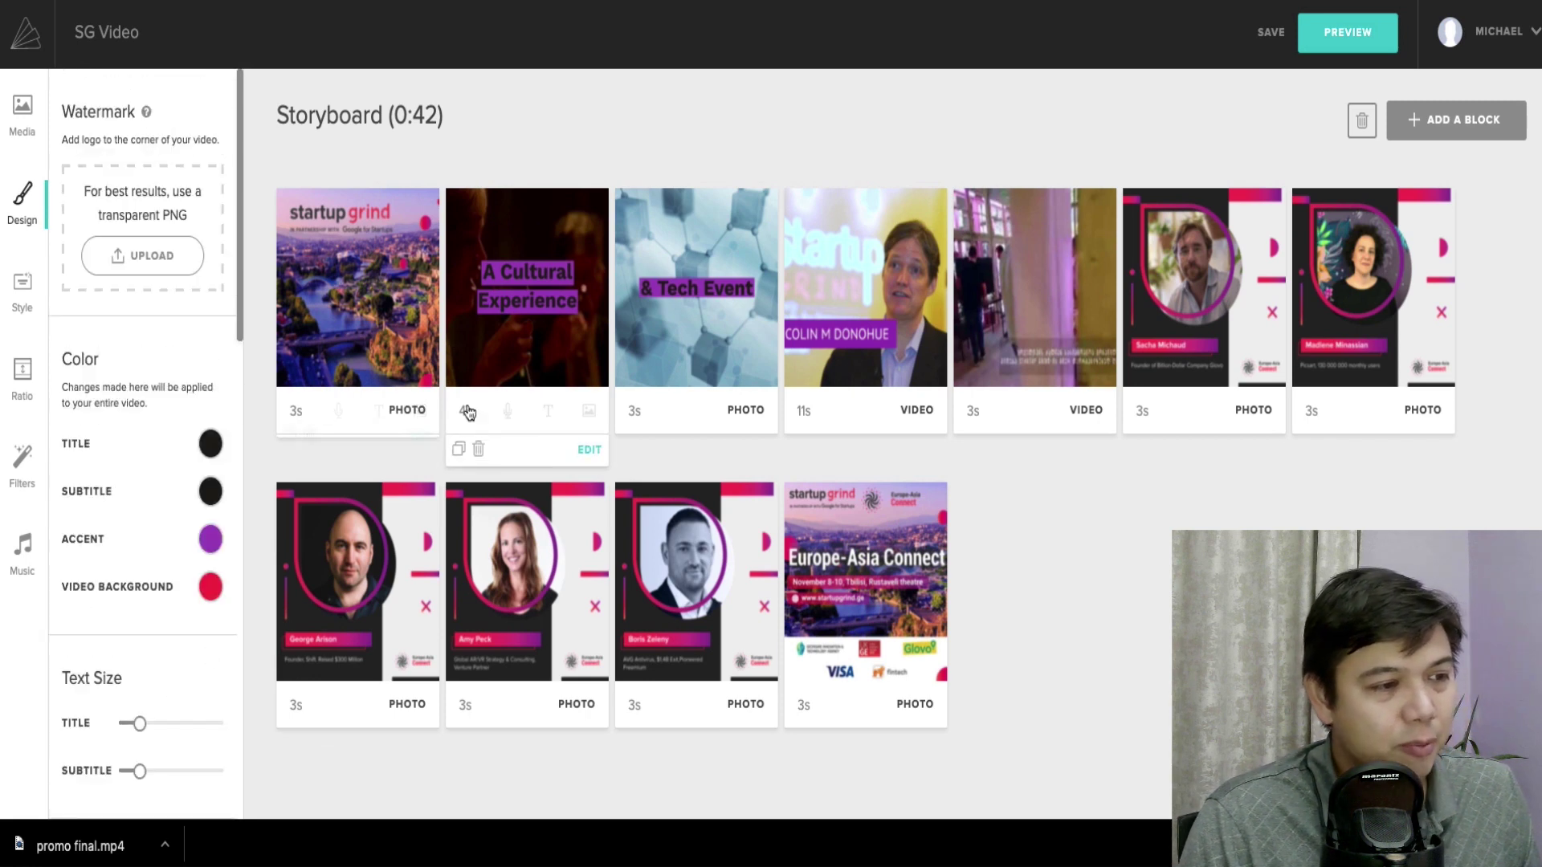
pyautogui.moveTo(542, 291)
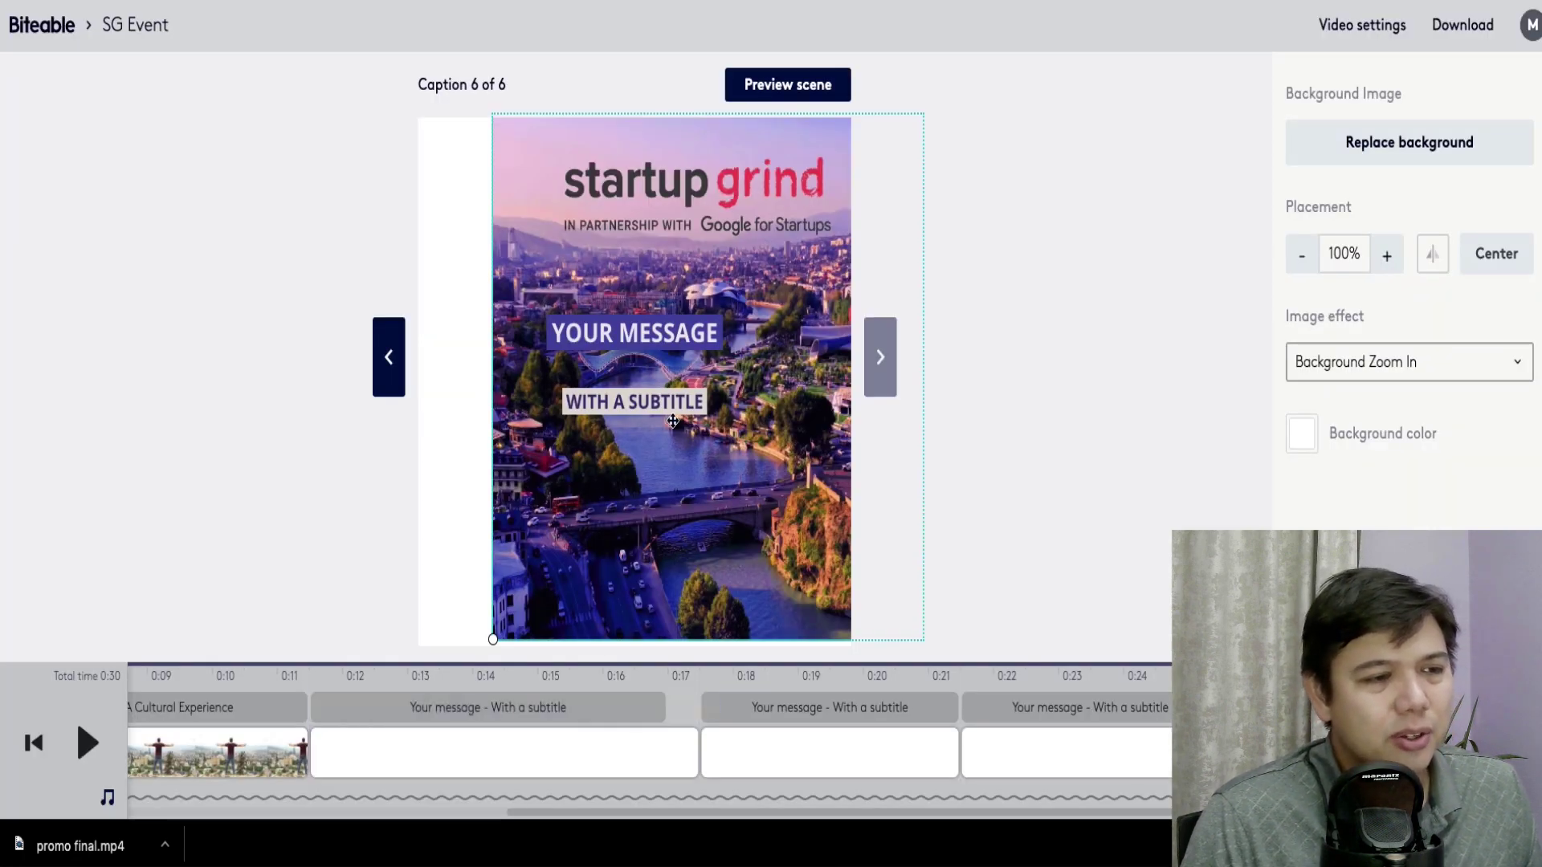
# Step: Drag the YOUR MESSAGE title in the last Biteable caption scene up onto the startup grind logo
pyautogui.click(652, 343)
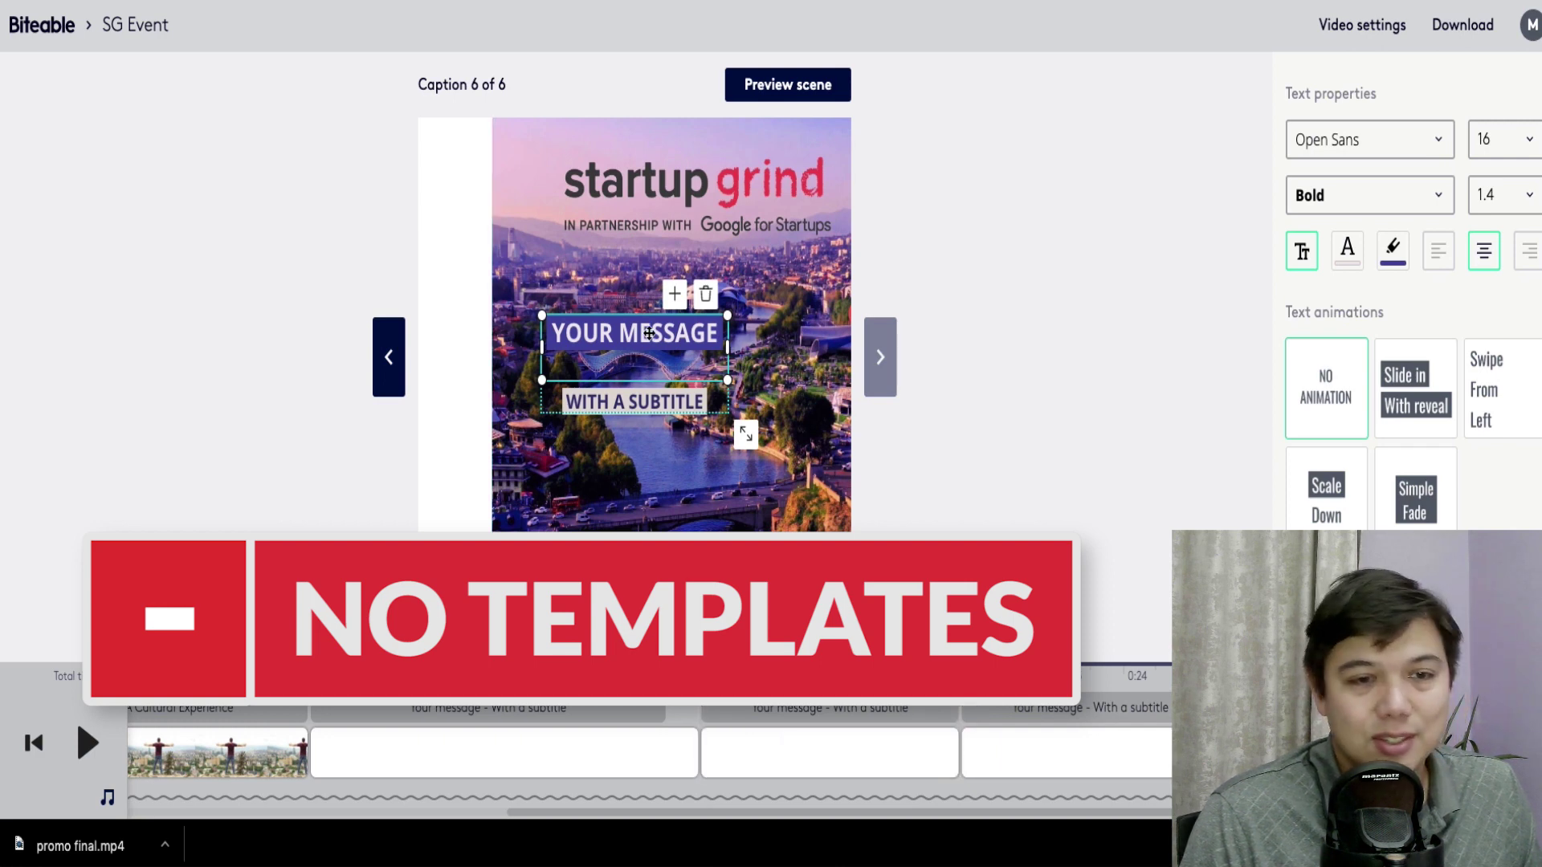
pyautogui.moveTo(649, 333); pyautogui.dragTo(709, 308)
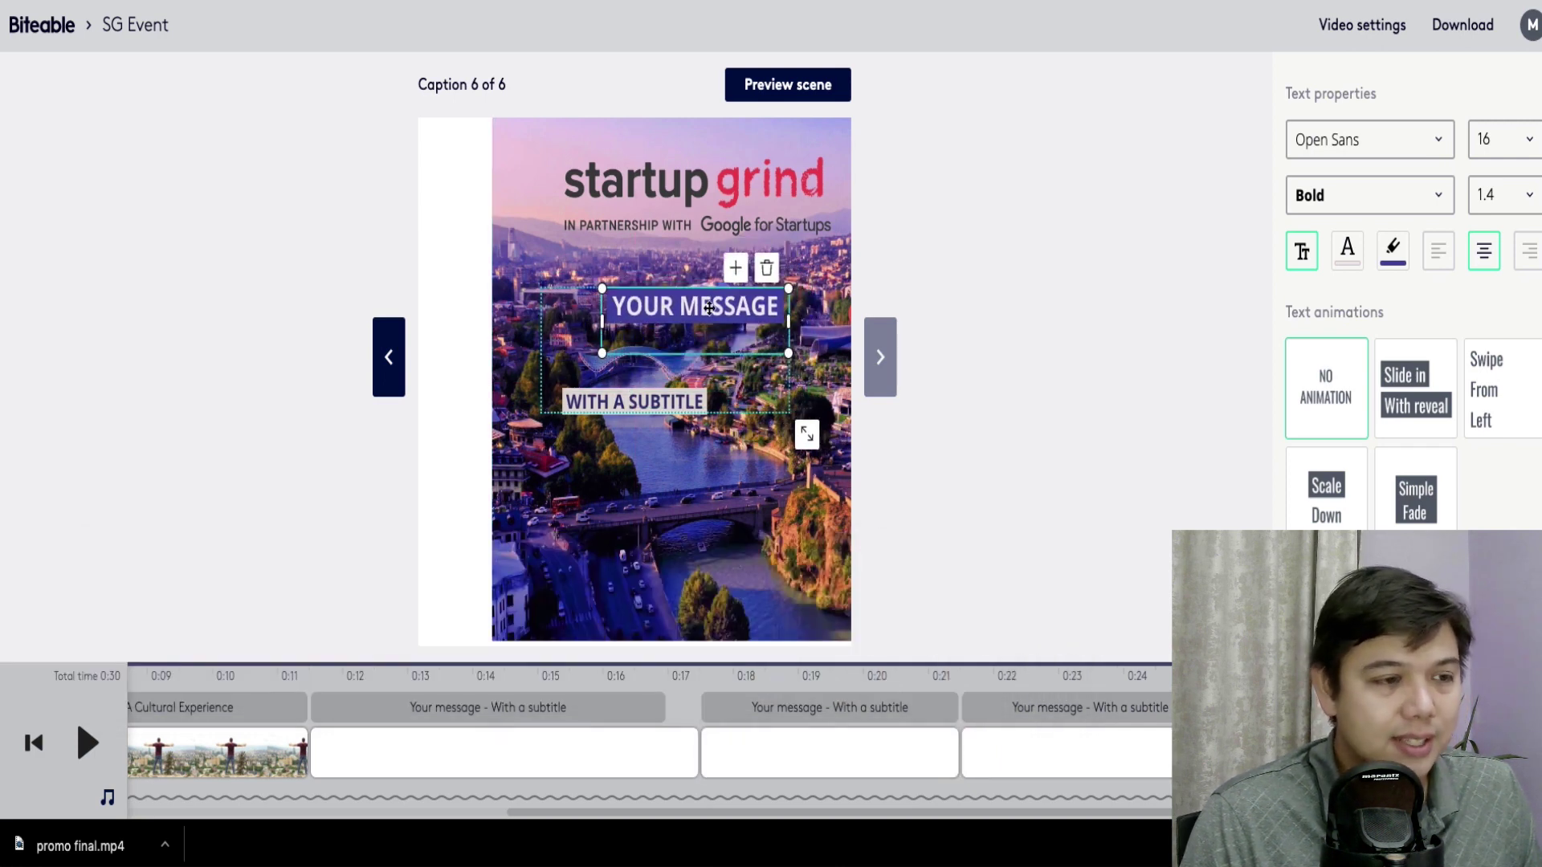
pyautogui.click(489, 709)
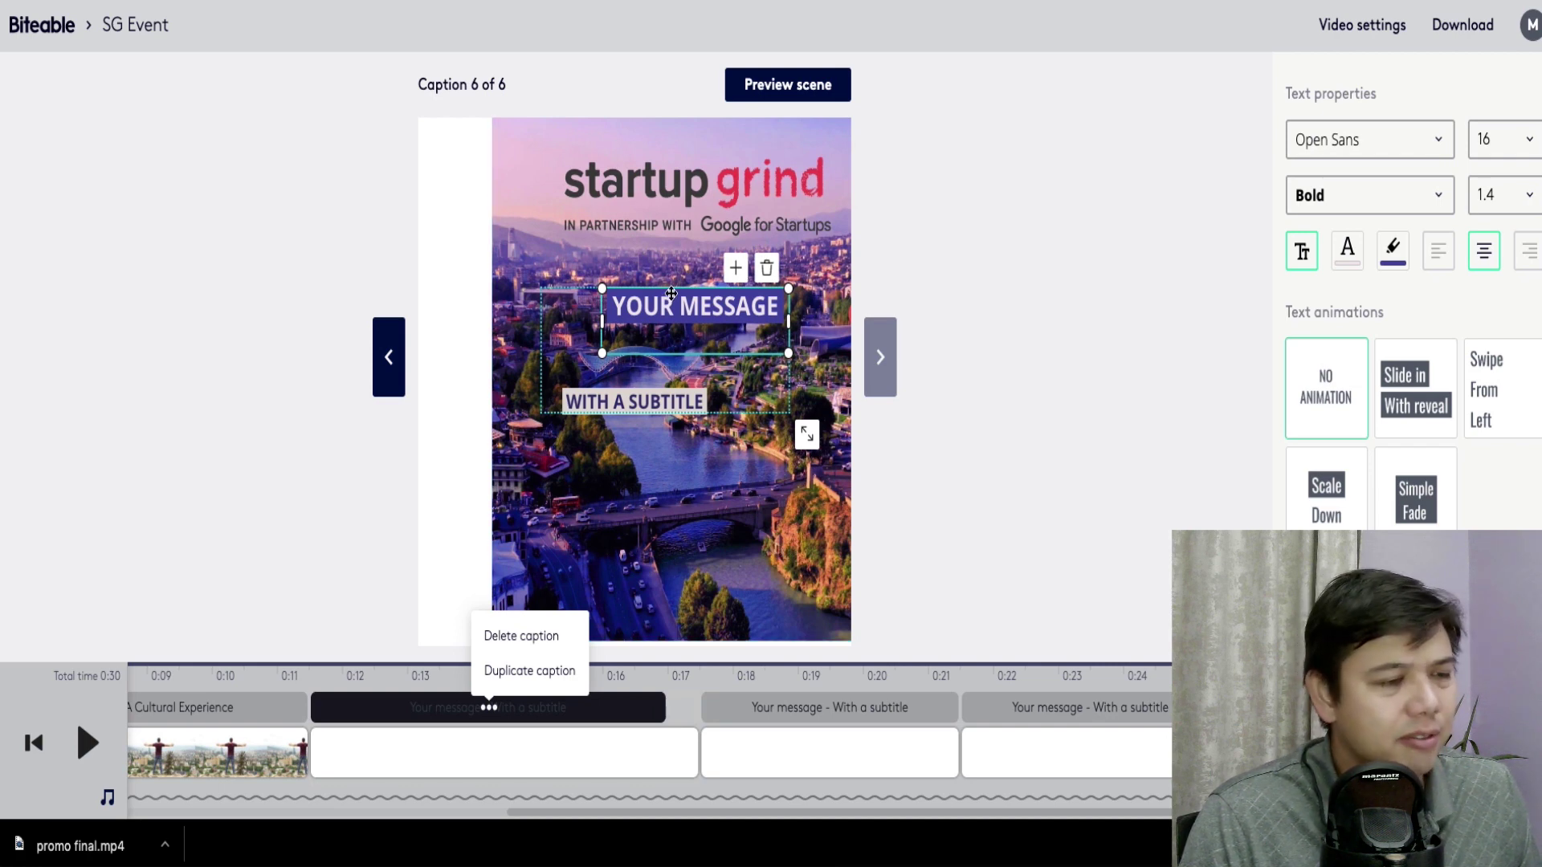
pyautogui.moveTo(679, 316); pyautogui.dragTo(669, 221)
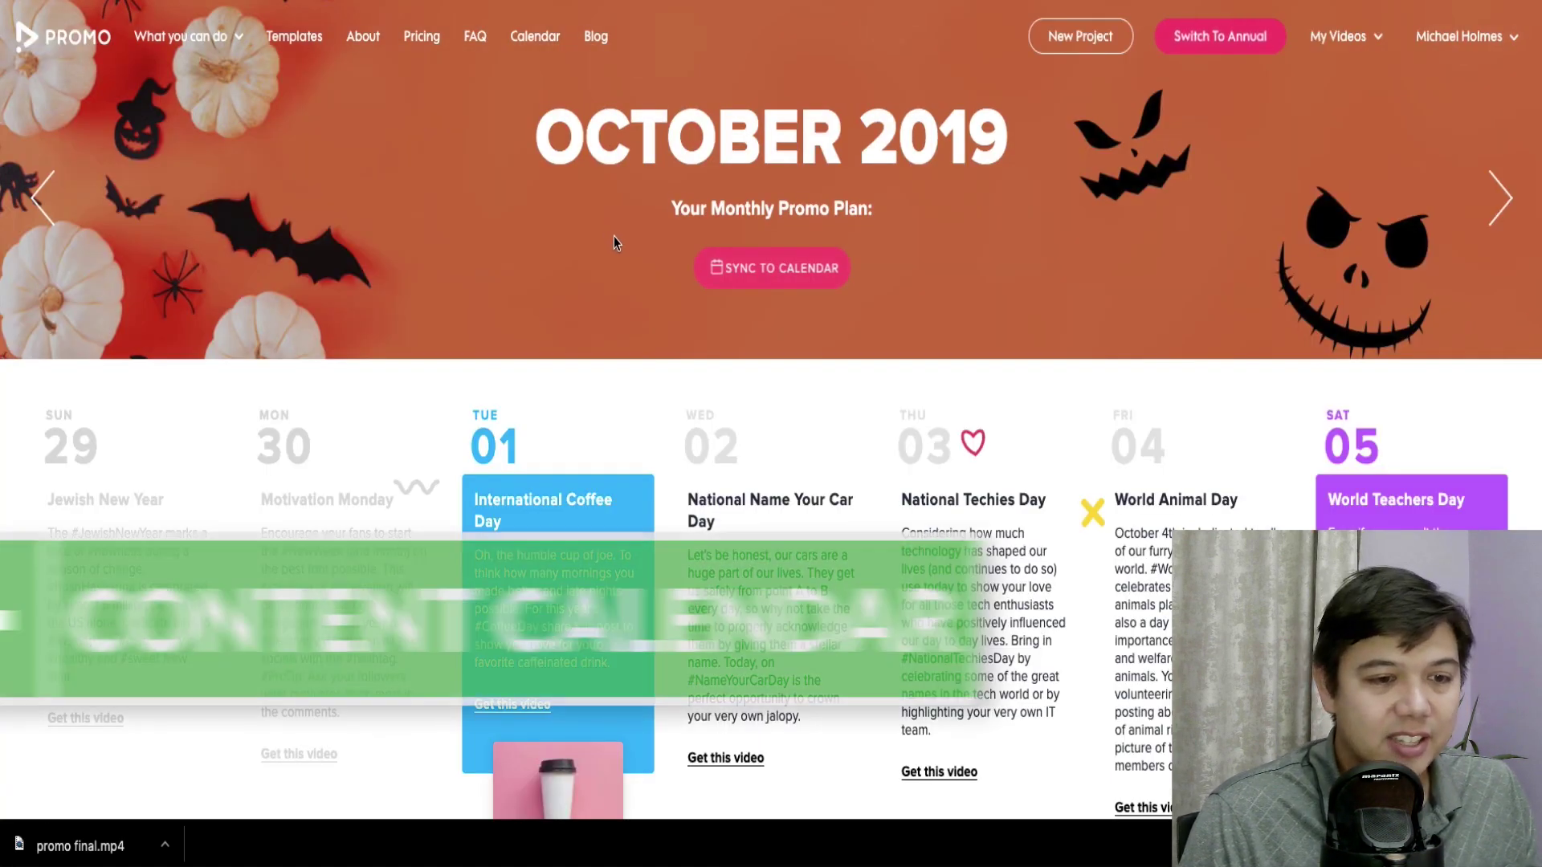
# Step: In Promo's Startup Grind editor, view the clip transitions and bring the bald speaker's photo clip into preview
pyautogui.scroll(-3, 614, 239)
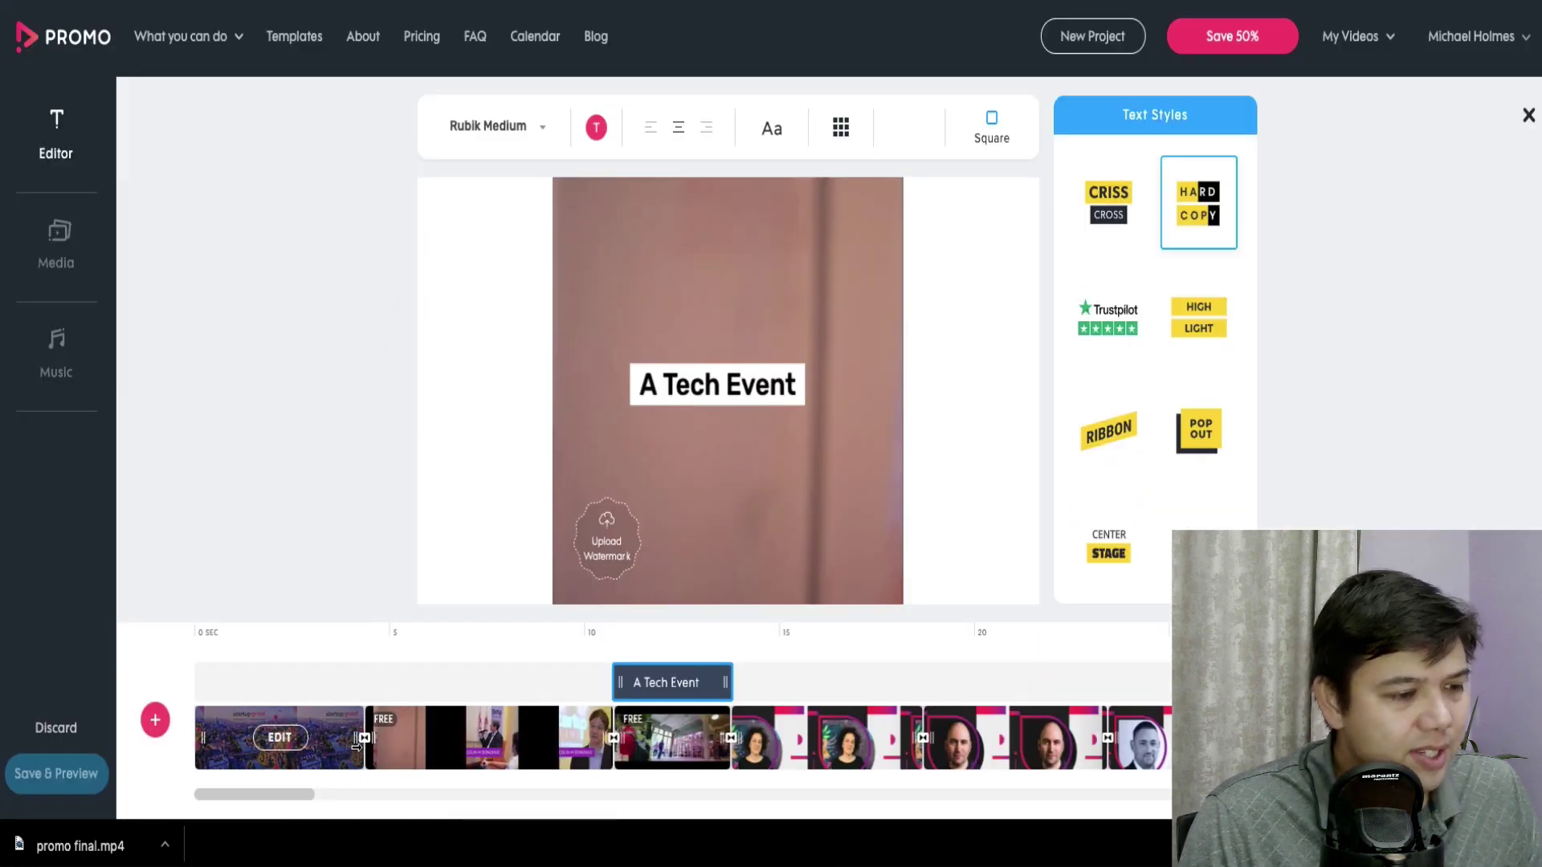
pyautogui.click(921, 739)
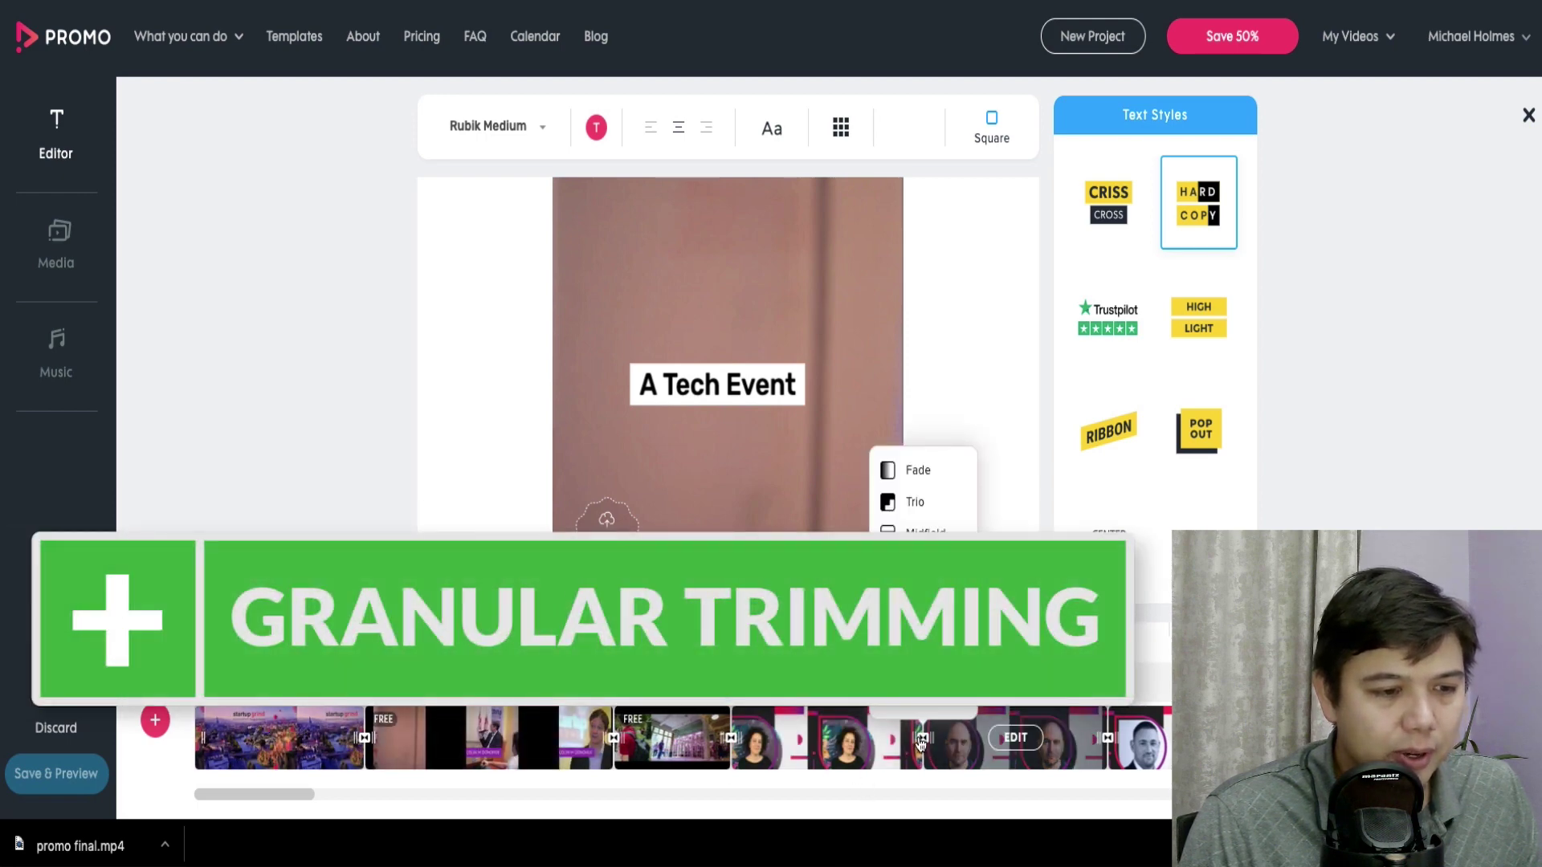
pyautogui.click(926, 743)
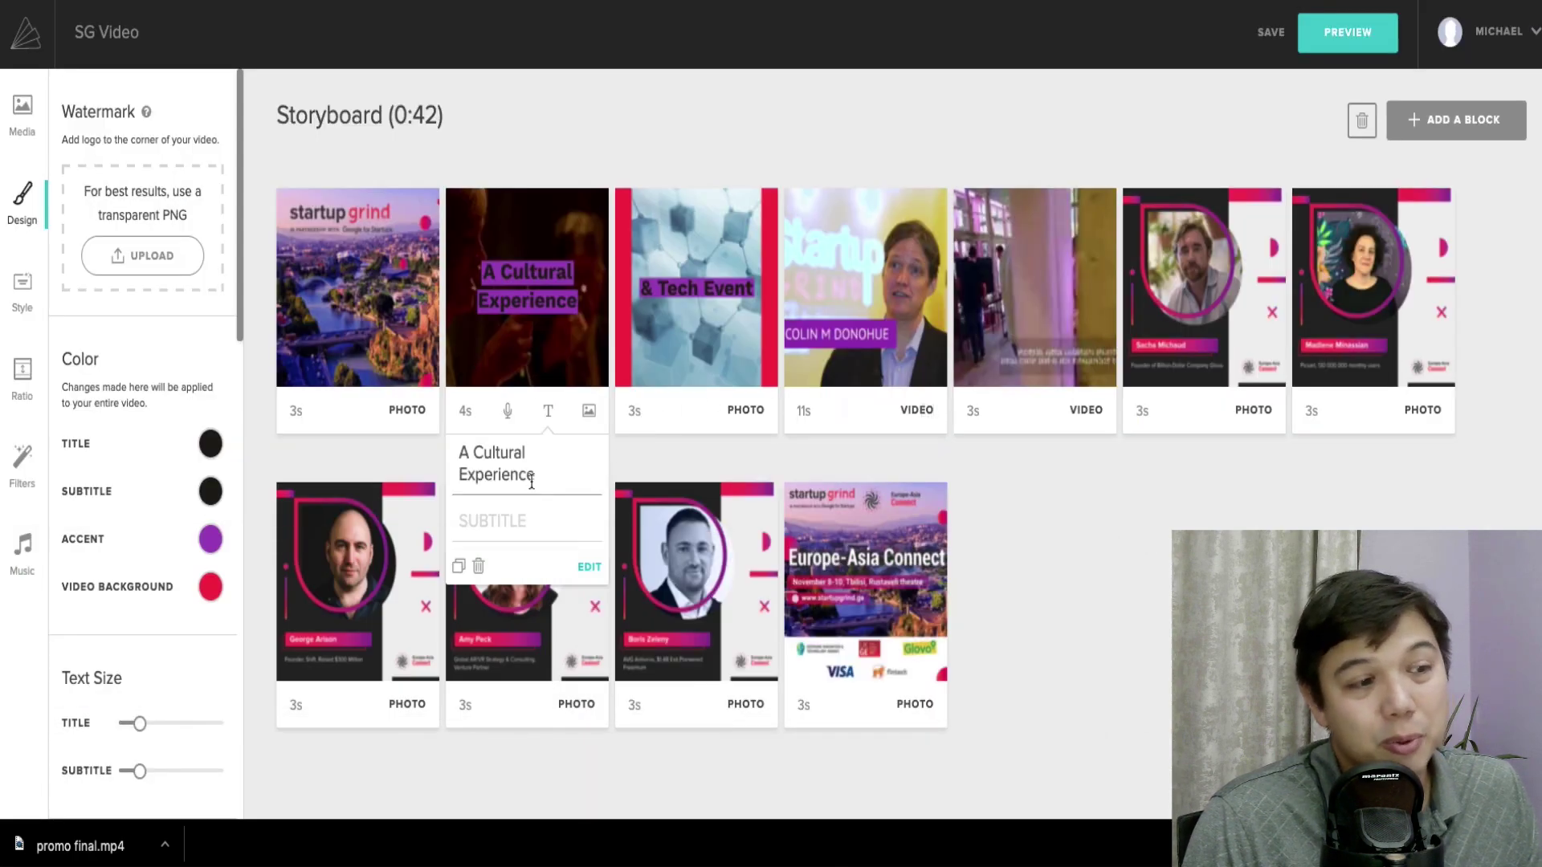
# Step: Trim Animoto's bottom-row speaker block from 3s to 2s, bringing the storyboard to 0:41
pyautogui.moveTo(361, 431)
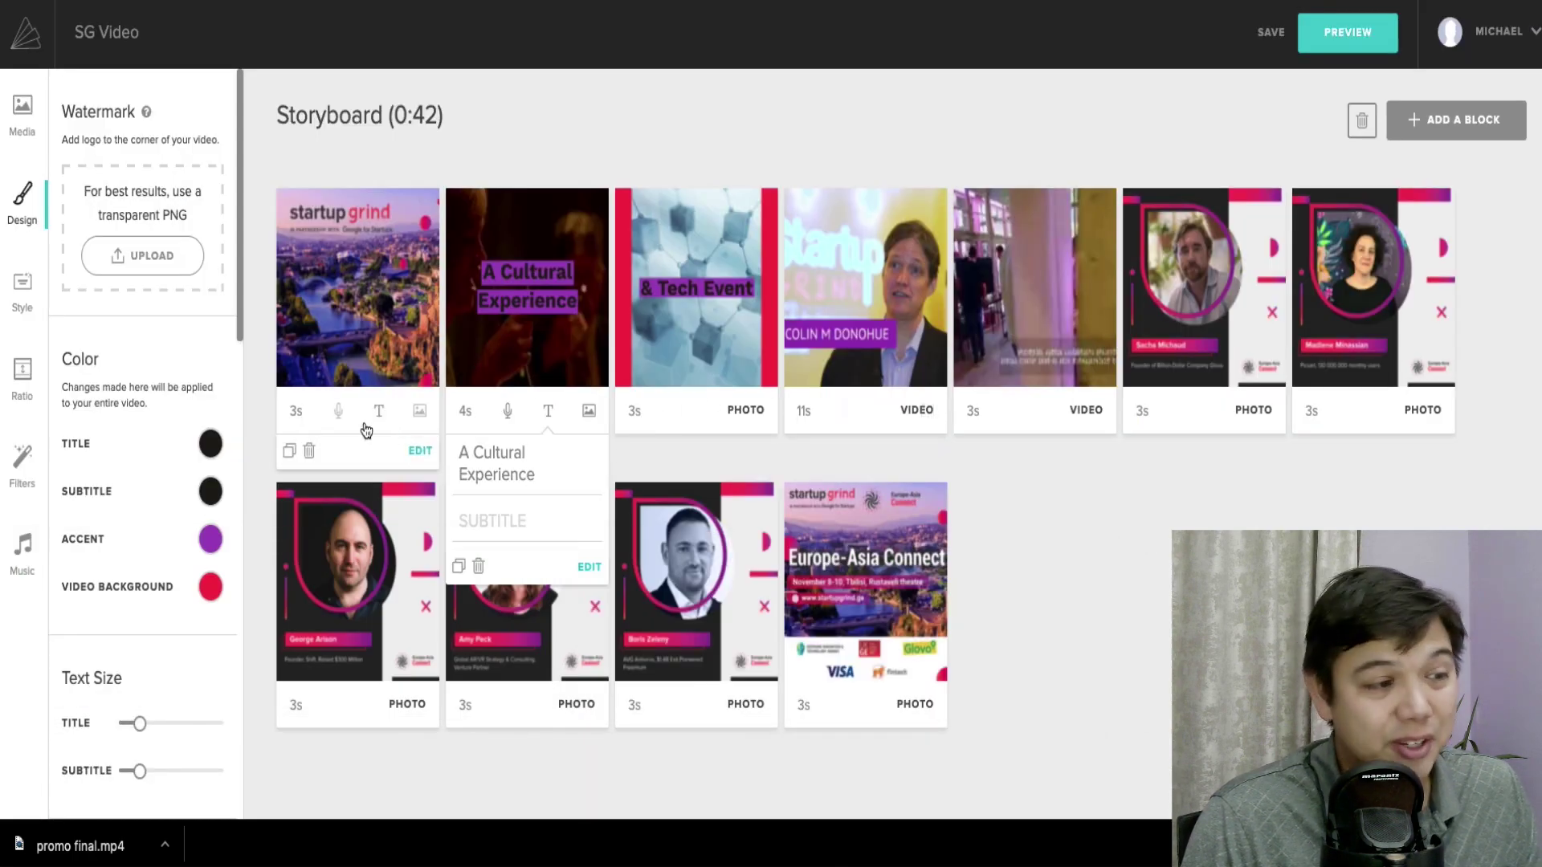
pyautogui.click(295, 416)
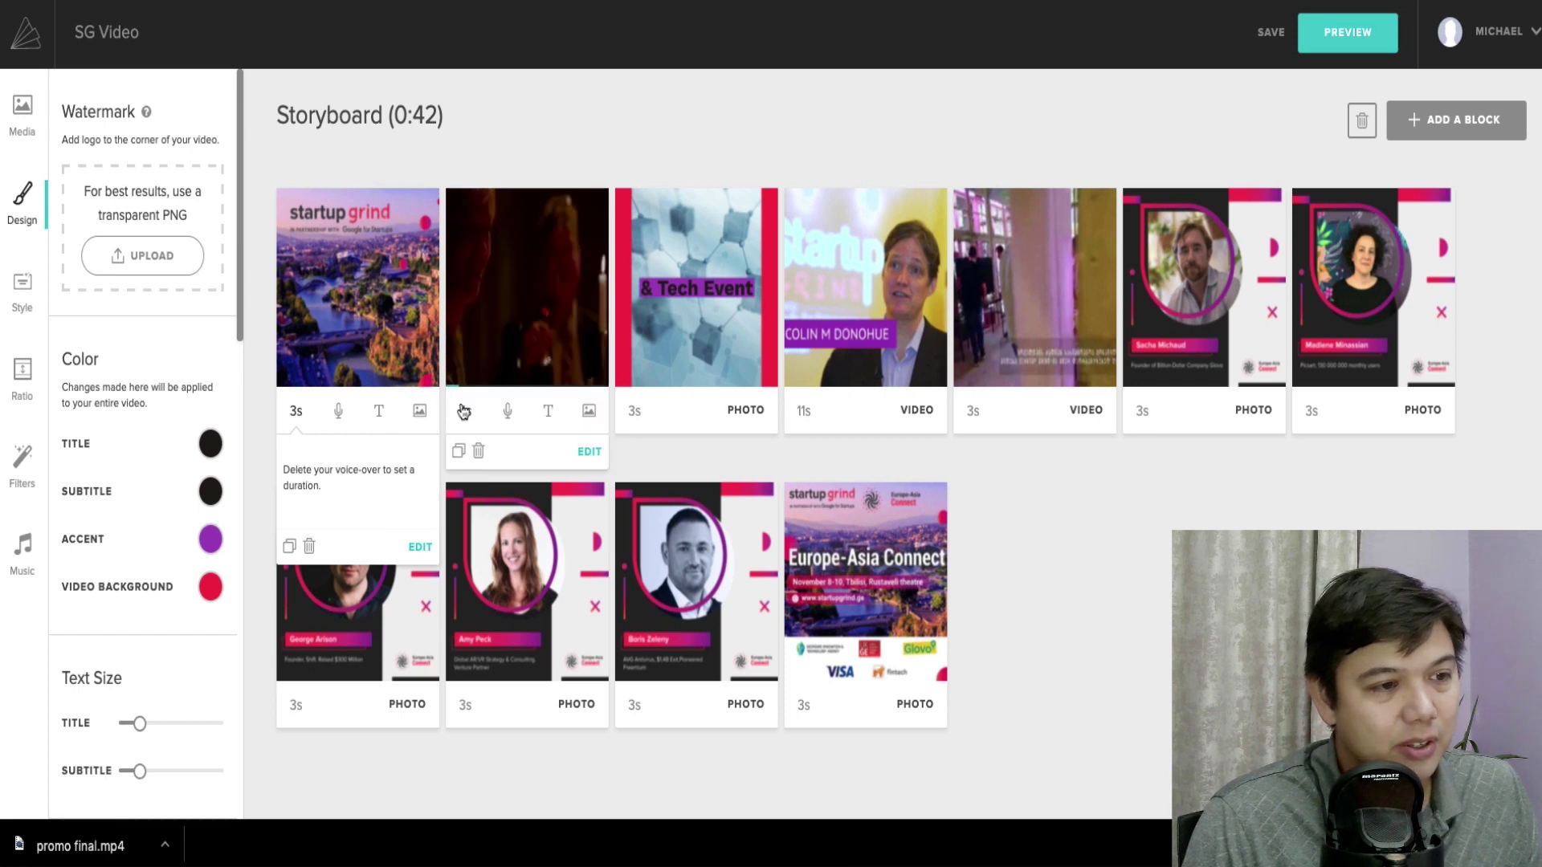
pyautogui.moveTo(700, 411)
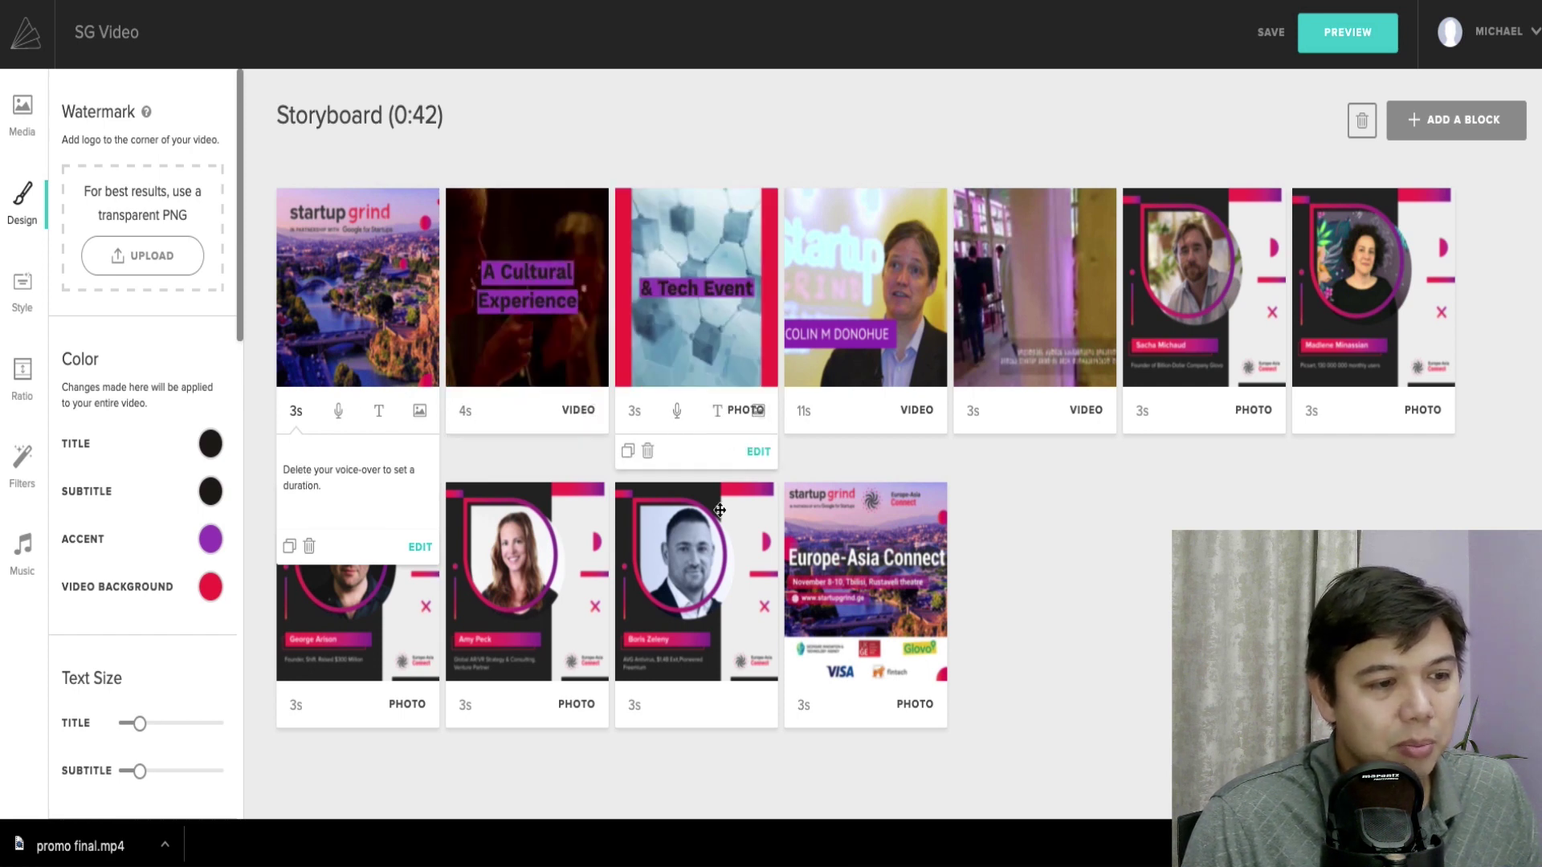
pyautogui.click(466, 708)
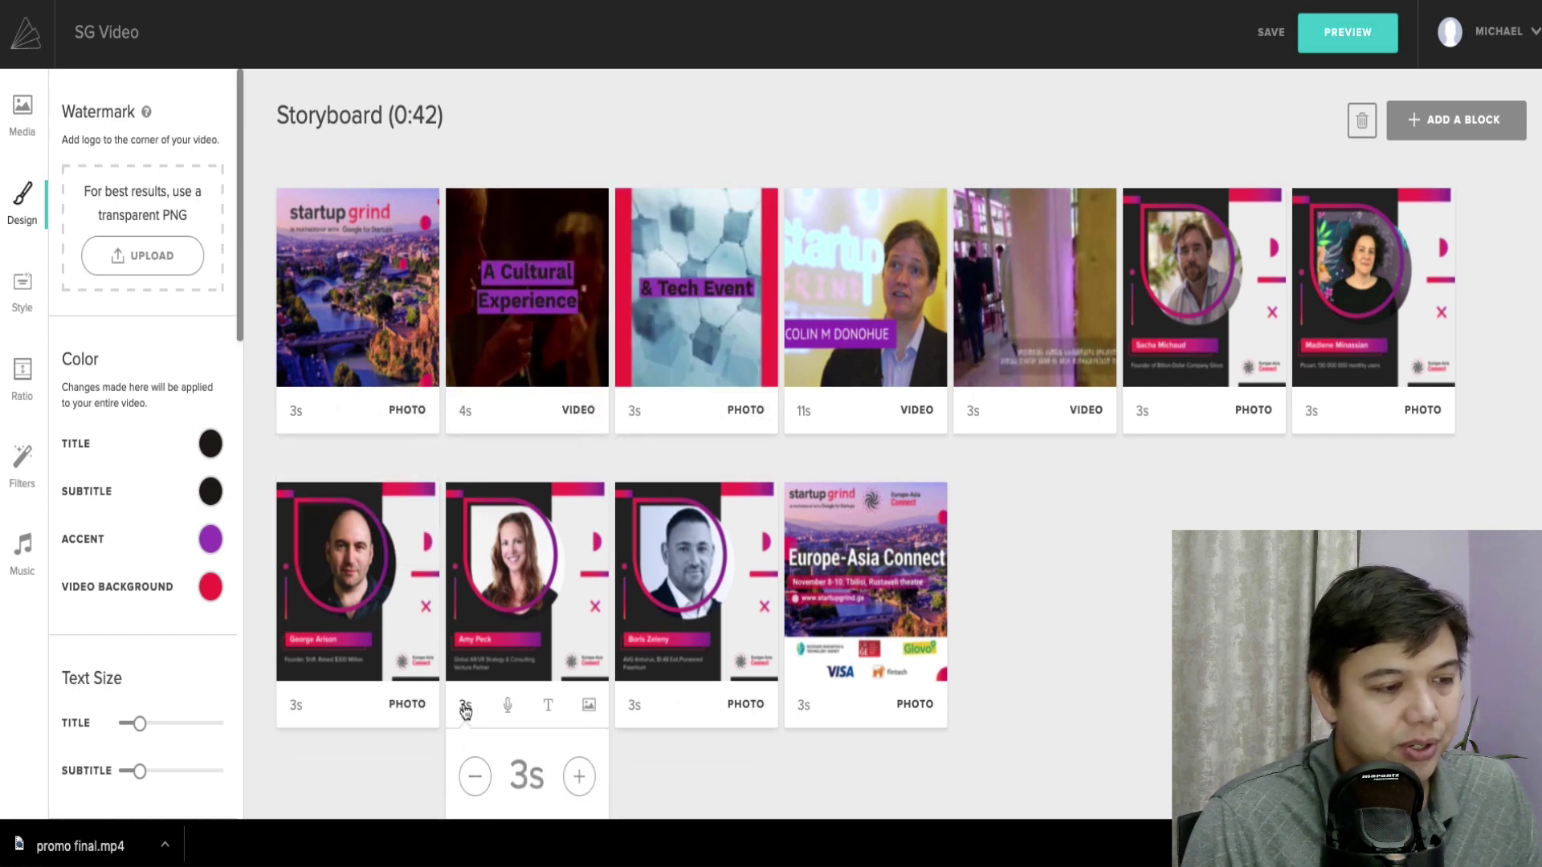
pyautogui.click(475, 737)
# Step: Reset the Animoto speaker block to 3s, then trim and delete Promo's curly-haired speaker clip
pyautogui.click(579, 737)
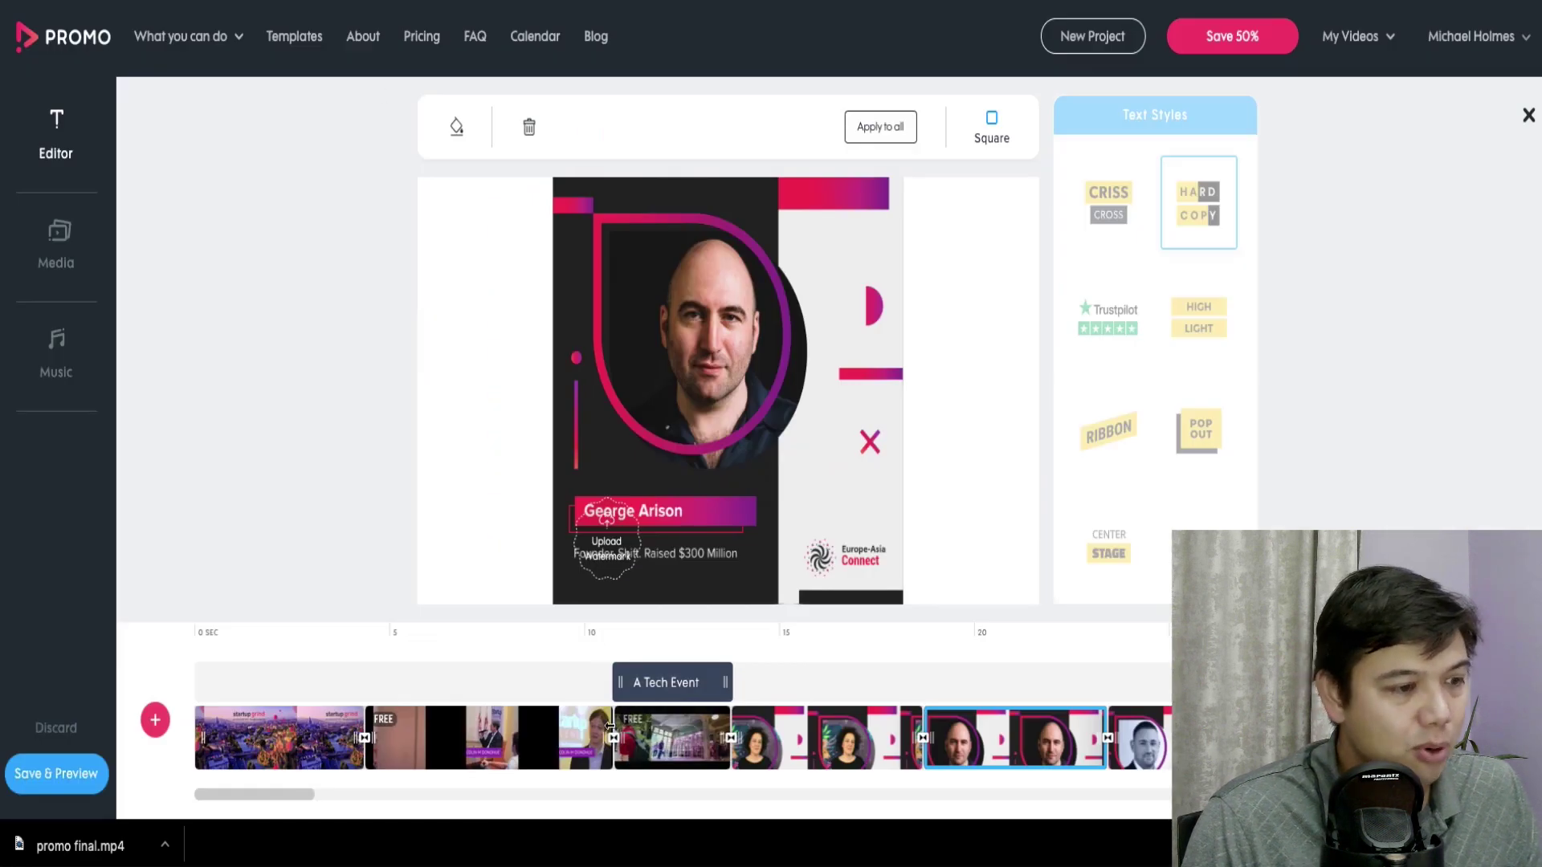
pyautogui.click(811, 738)
pyautogui.moveTo(889, 740); pyautogui.dragTo(857, 740)
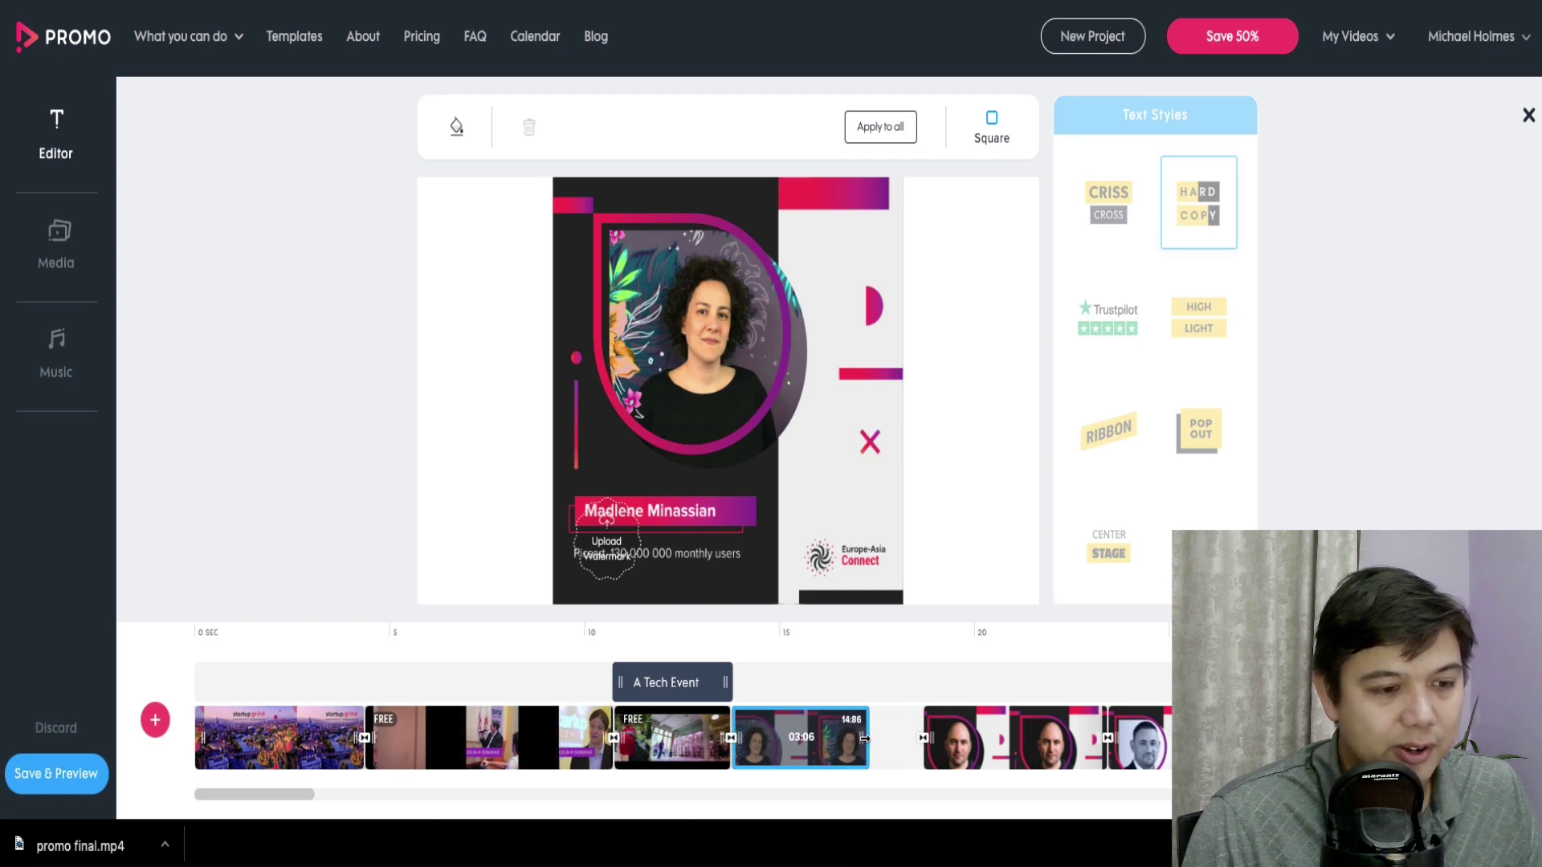
pyautogui.moveTo(864, 737); pyautogui.dragTo(869, 737)
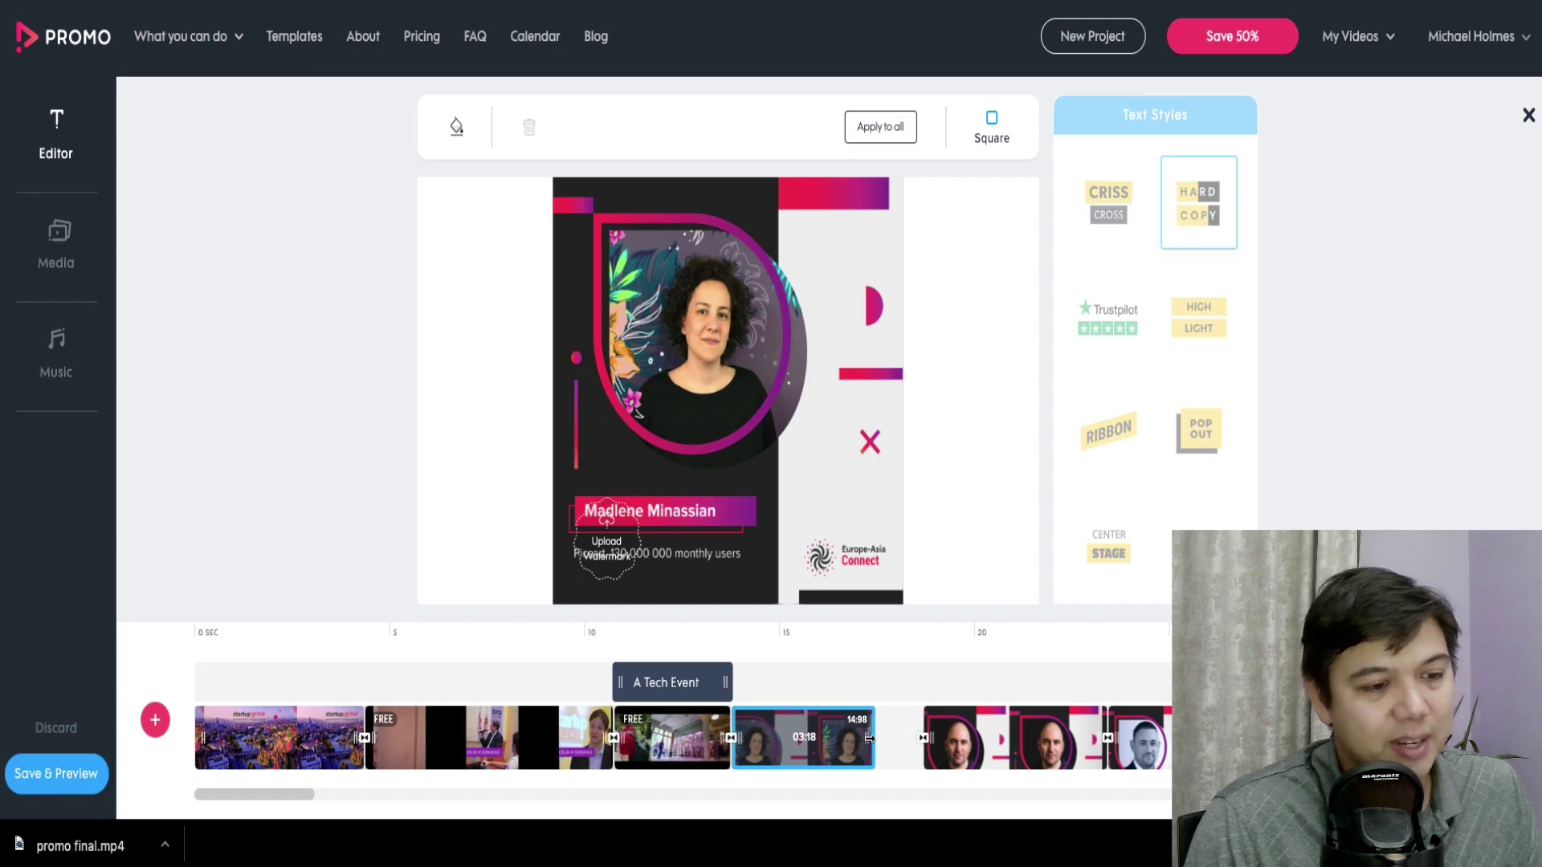
pyautogui.moveTo(870, 737); pyautogui.dragTo(868, 723)
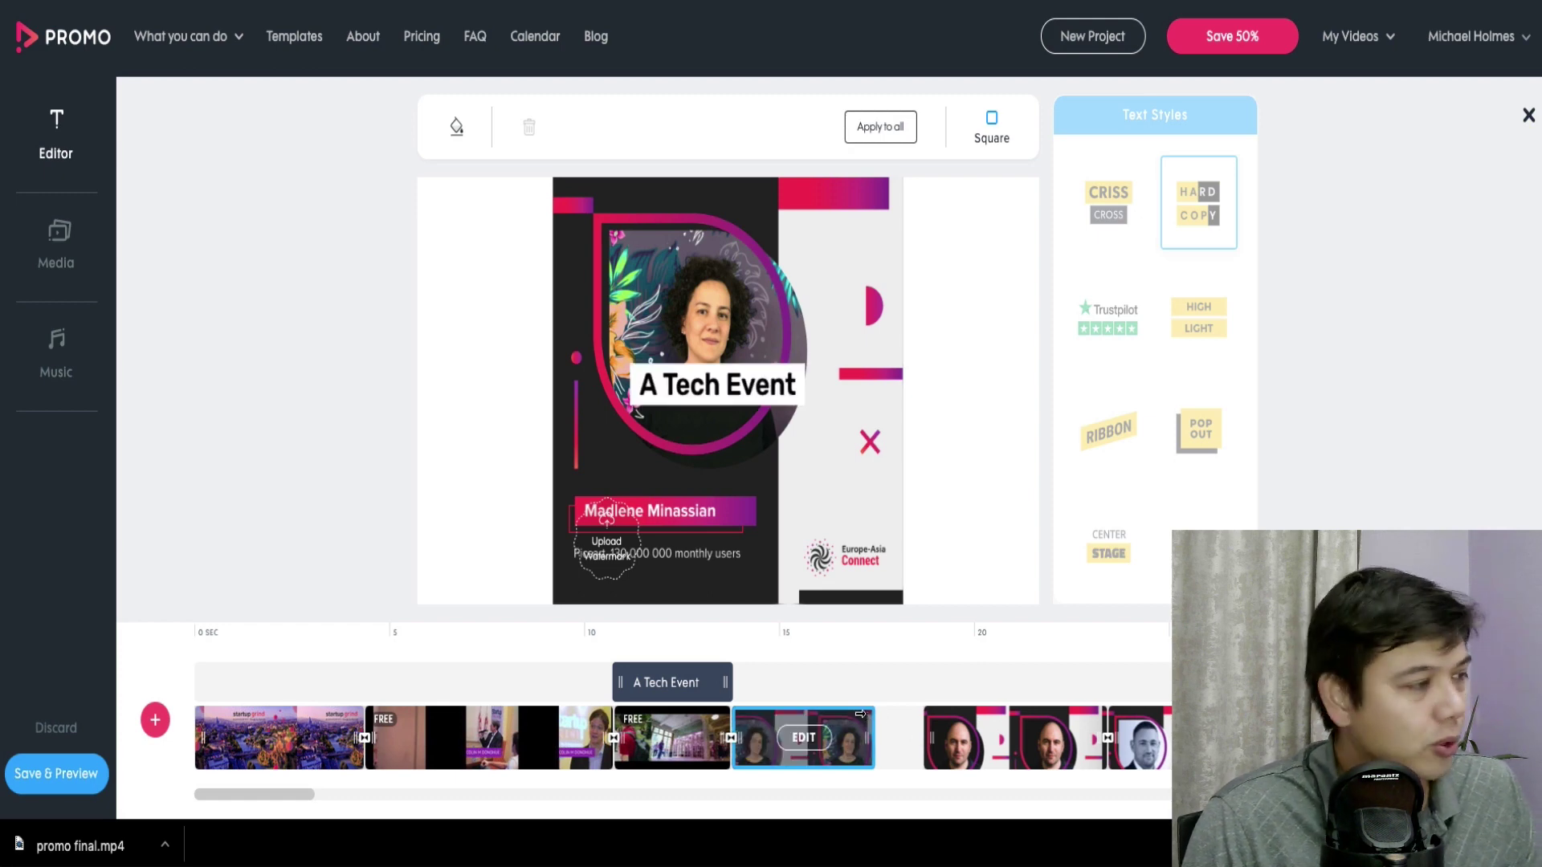
pyautogui.click(805, 737)
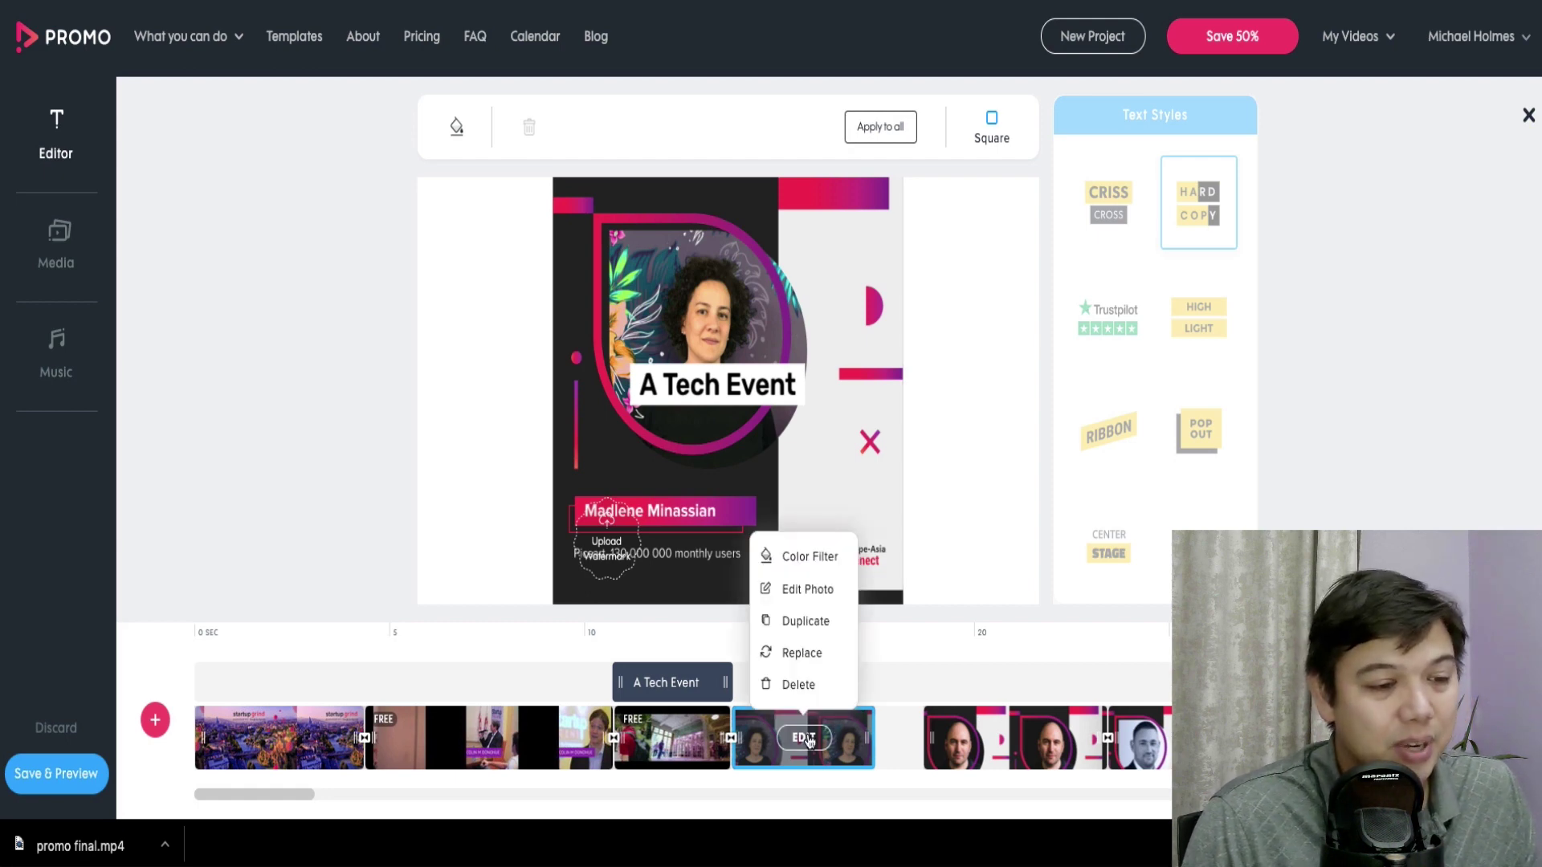
pyautogui.click(799, 684)
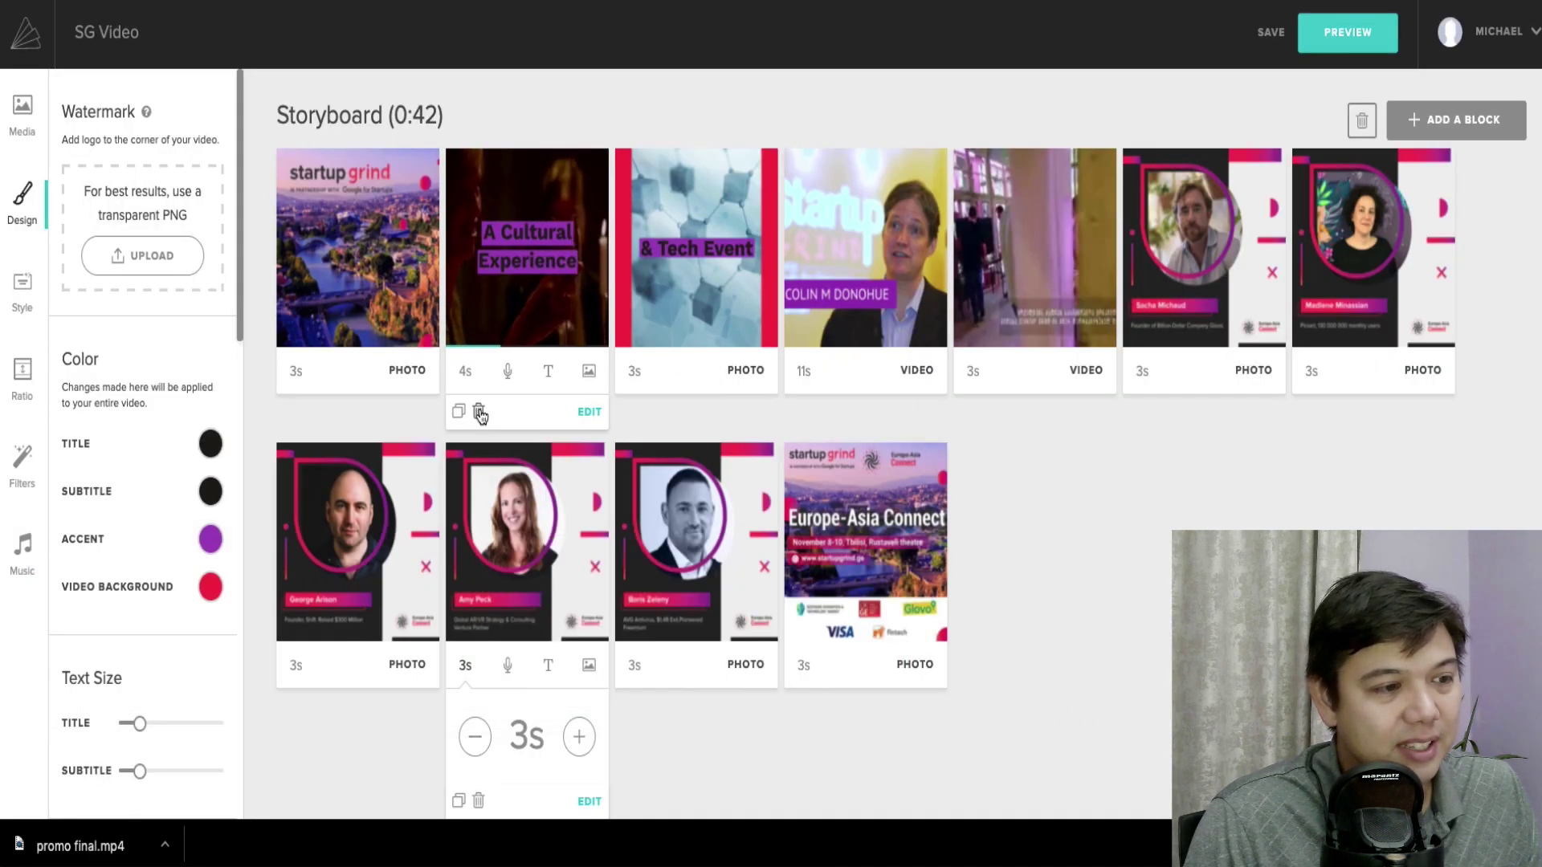
# Step: Delete Animoto's 4s A Cultural Experience block and confirm, leaving a 0:38 storyboard
pyautogui.click(479, 413)
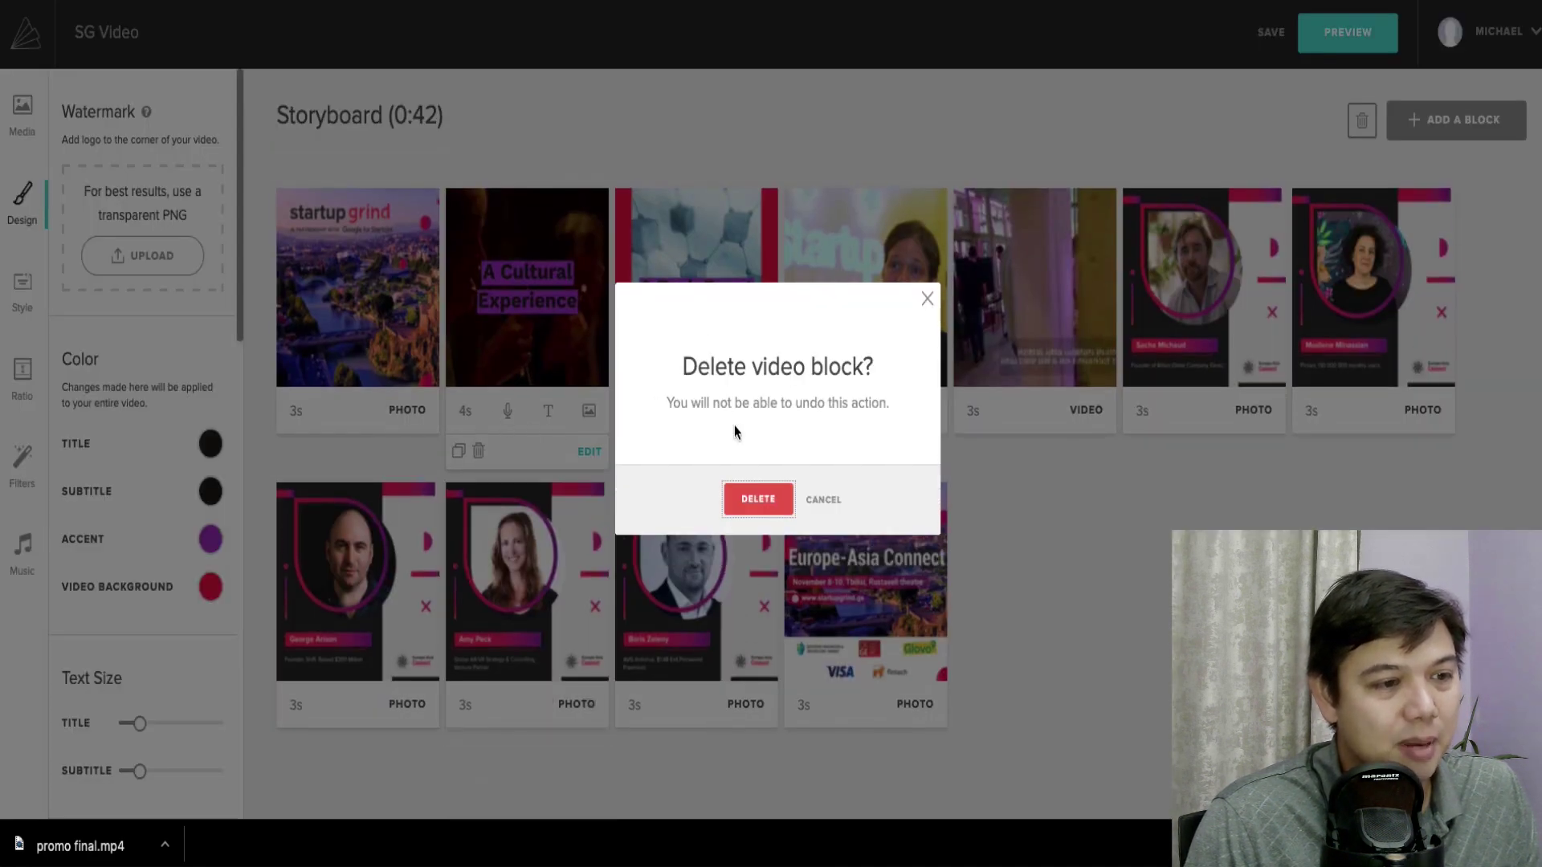
pyautogui.click(758, 498)
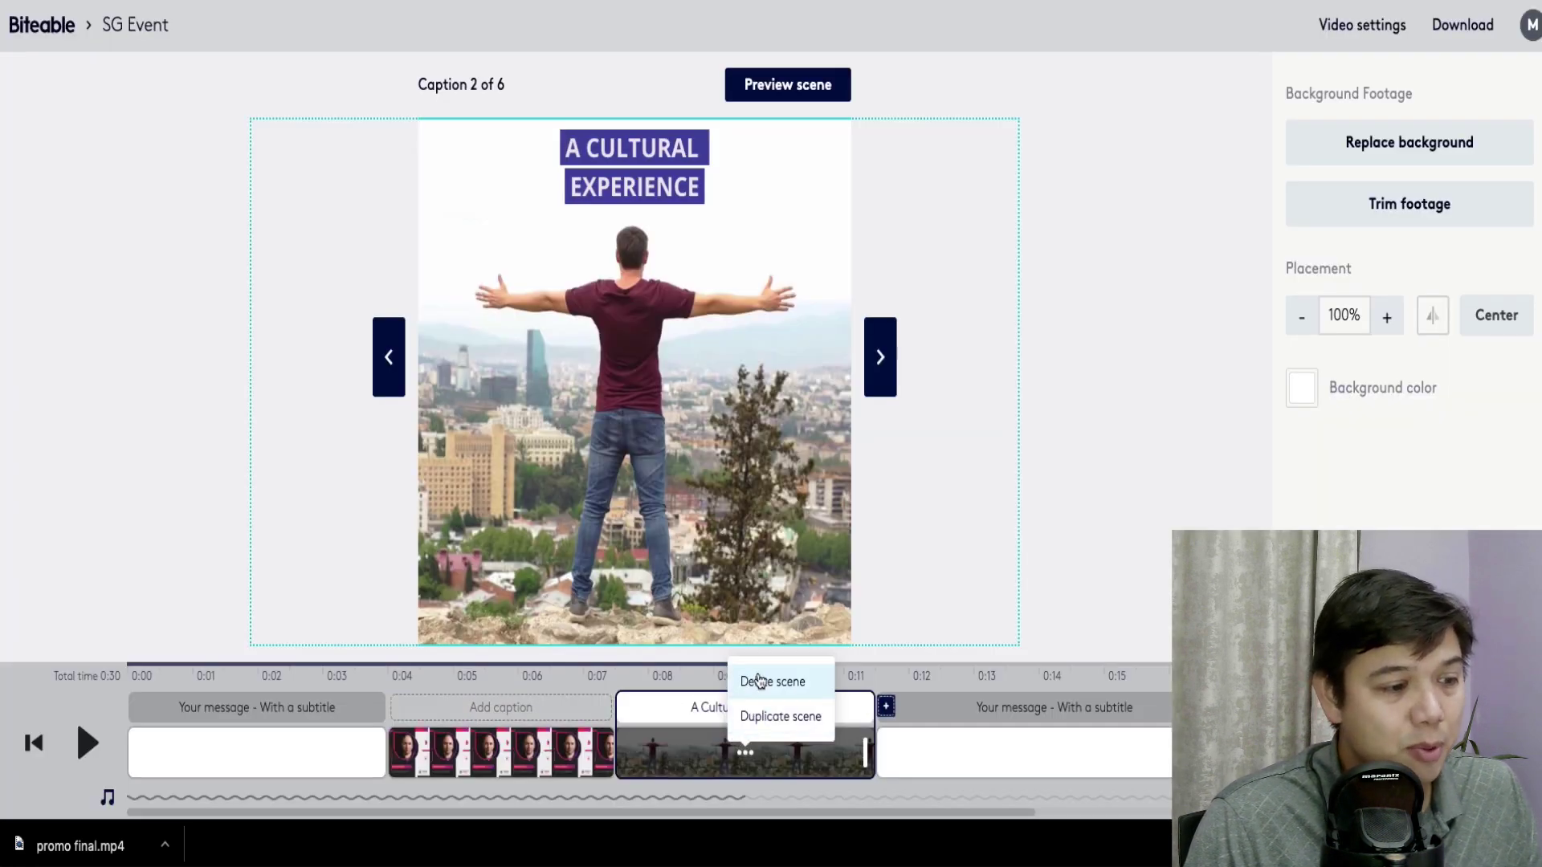
# Step: Remove the selected scene, then select Promo's A Tech Event caption and browse its font list
pyautogui.click(760, 681)
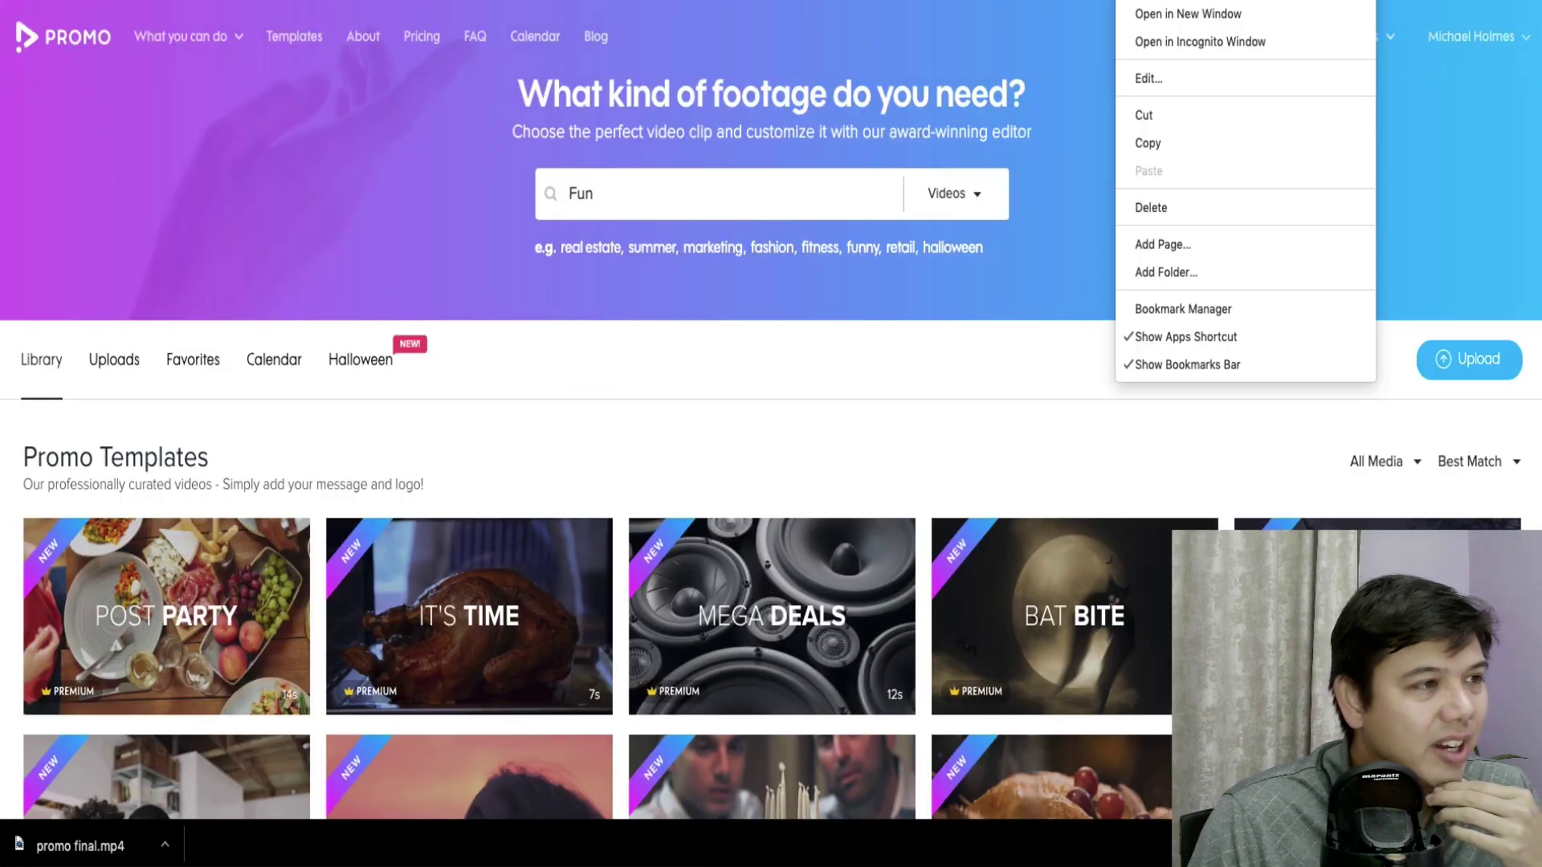
pyautogui.press('Escape')
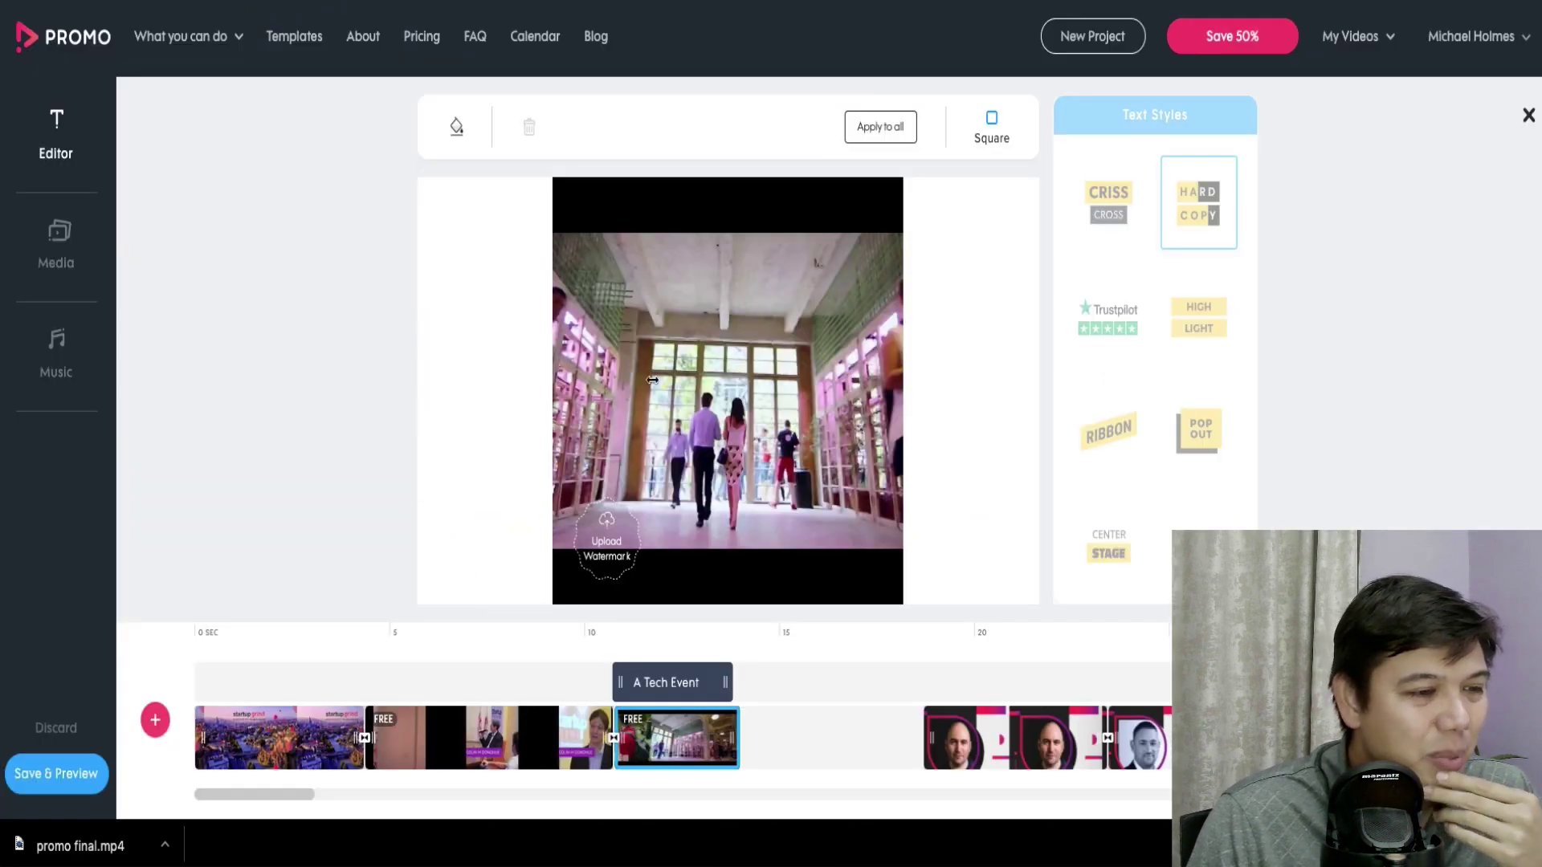
pyautogui.click(672, 400)
pyautogui.click(517, 212)
pyautogui.click(520, 125)
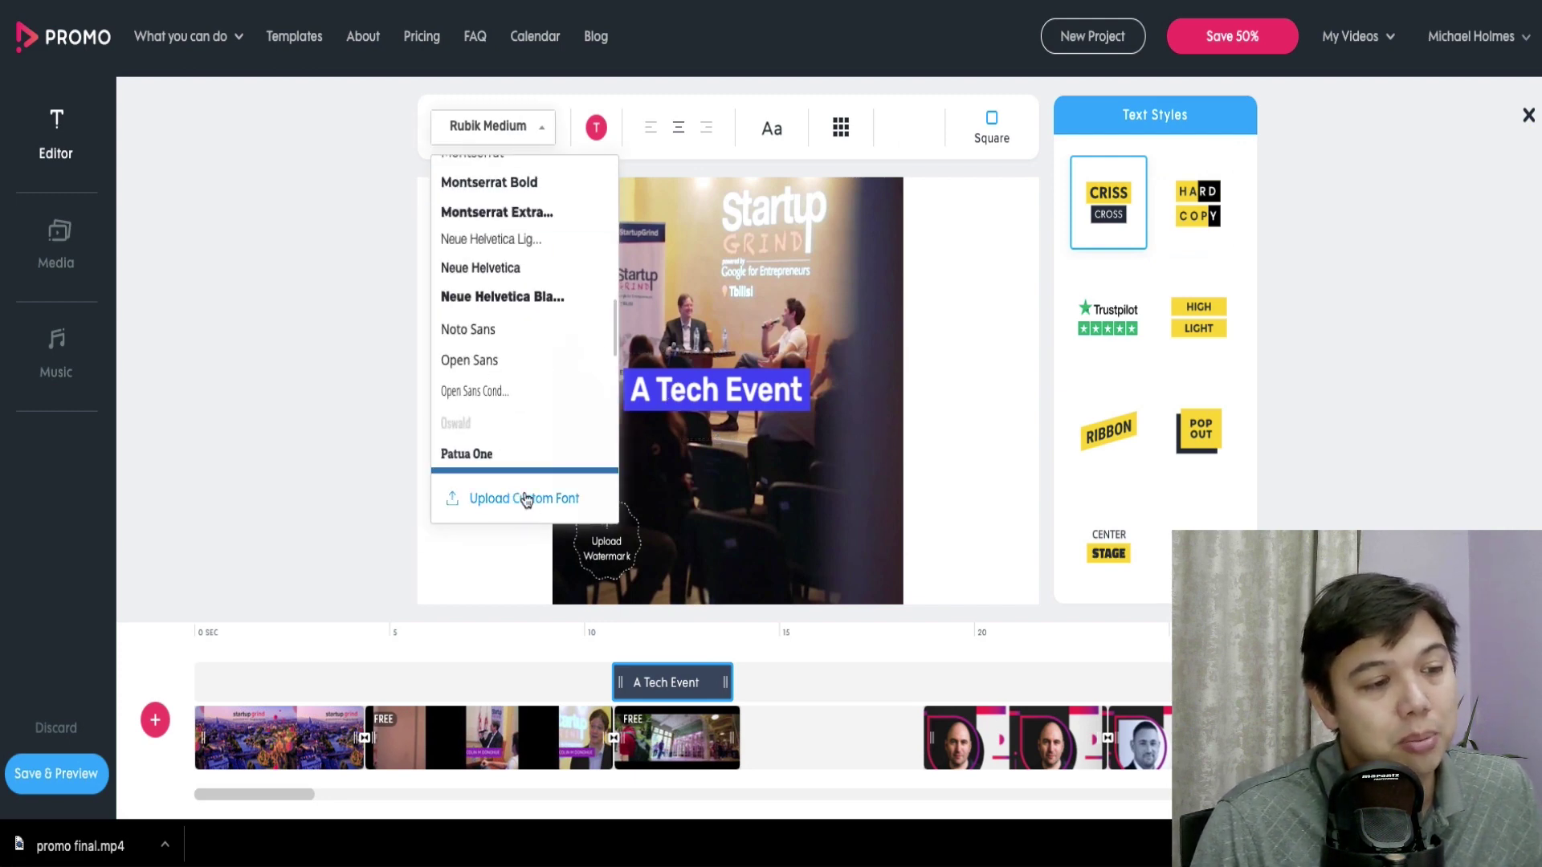
pyautogui.scroll(4, 531, 458)
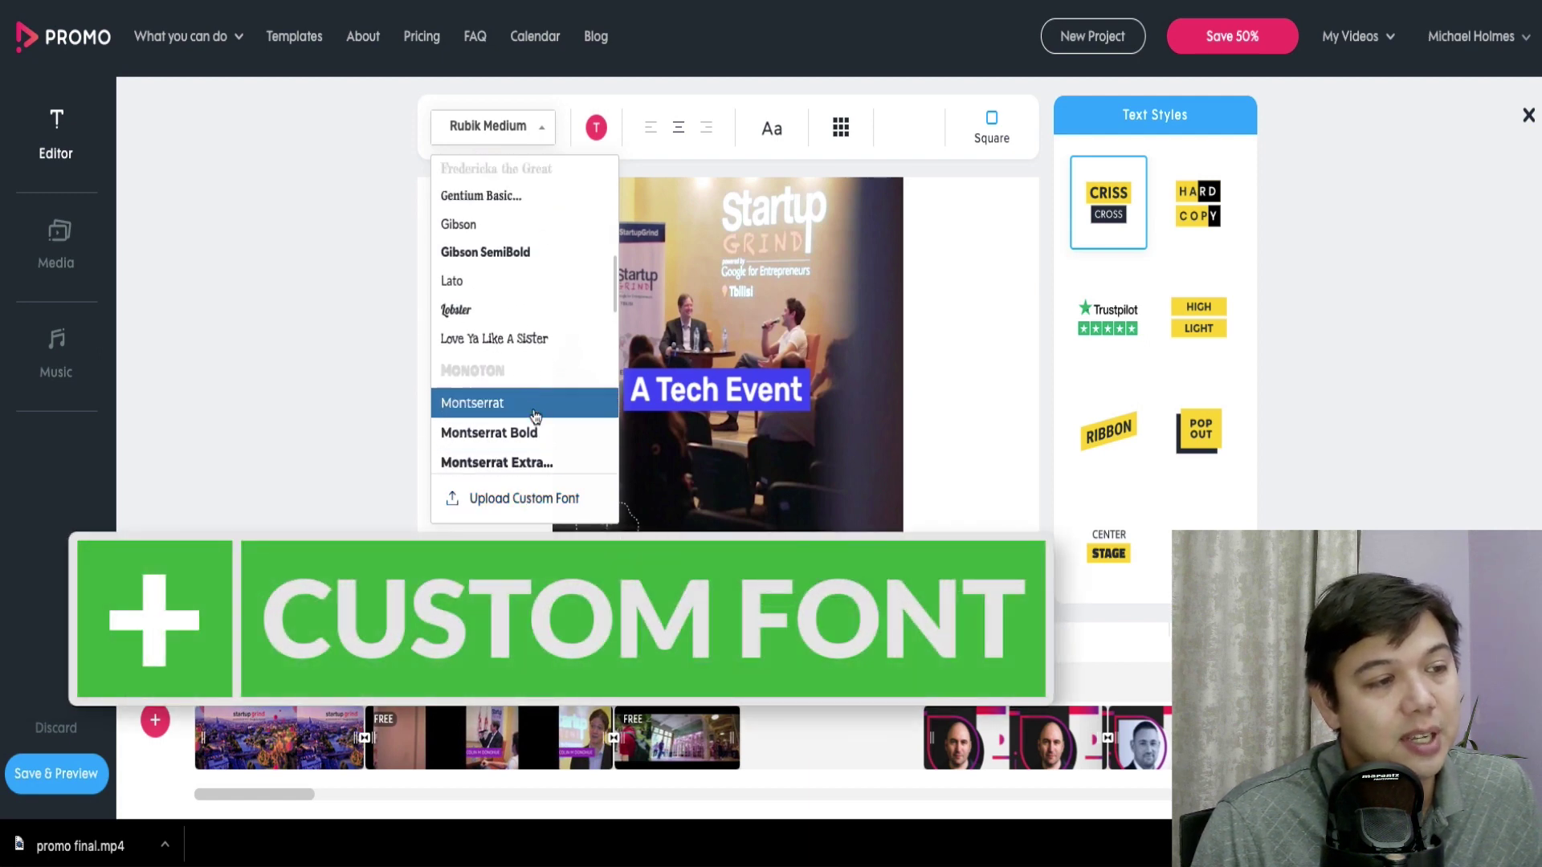
pyautogui.scroll(8, 535, 415)
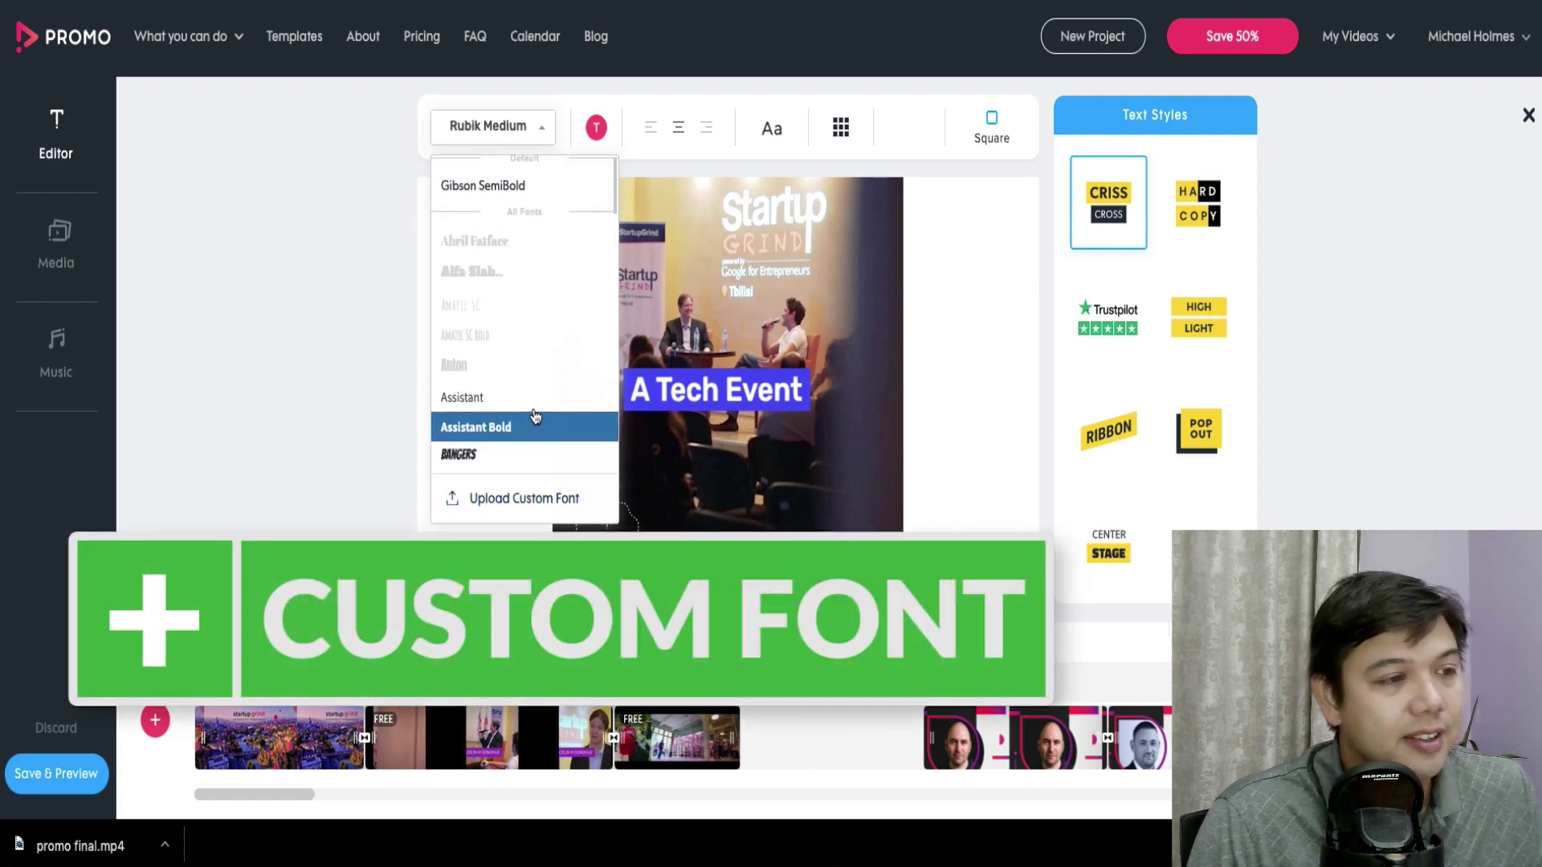
# Step: Open the caption track and video clip option menus in Promo's editor
pyautogui.click(670, 690)
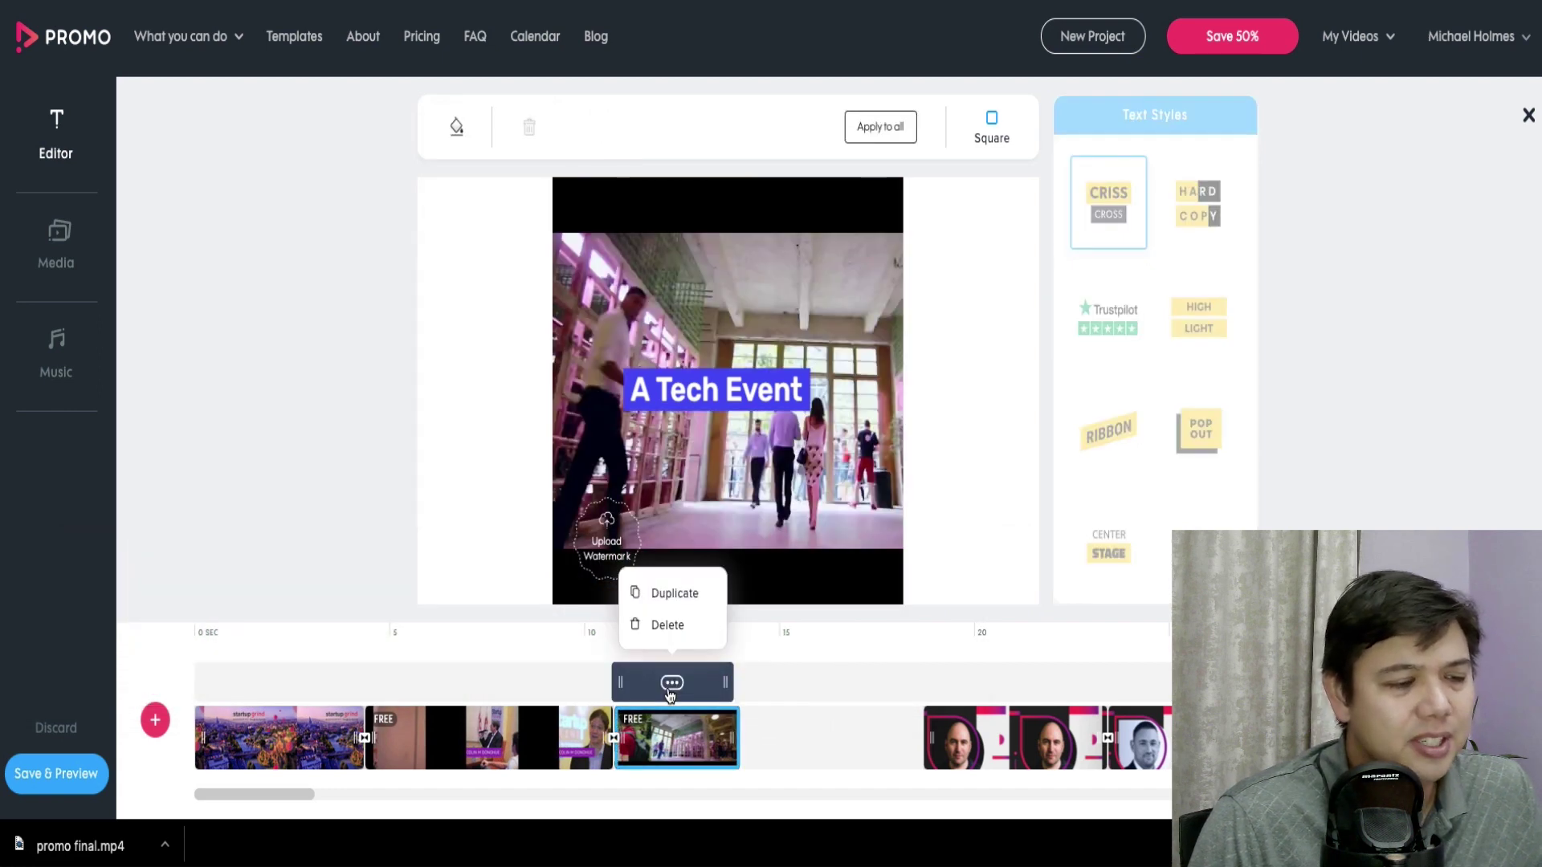
pyautogui.click(679, 738)
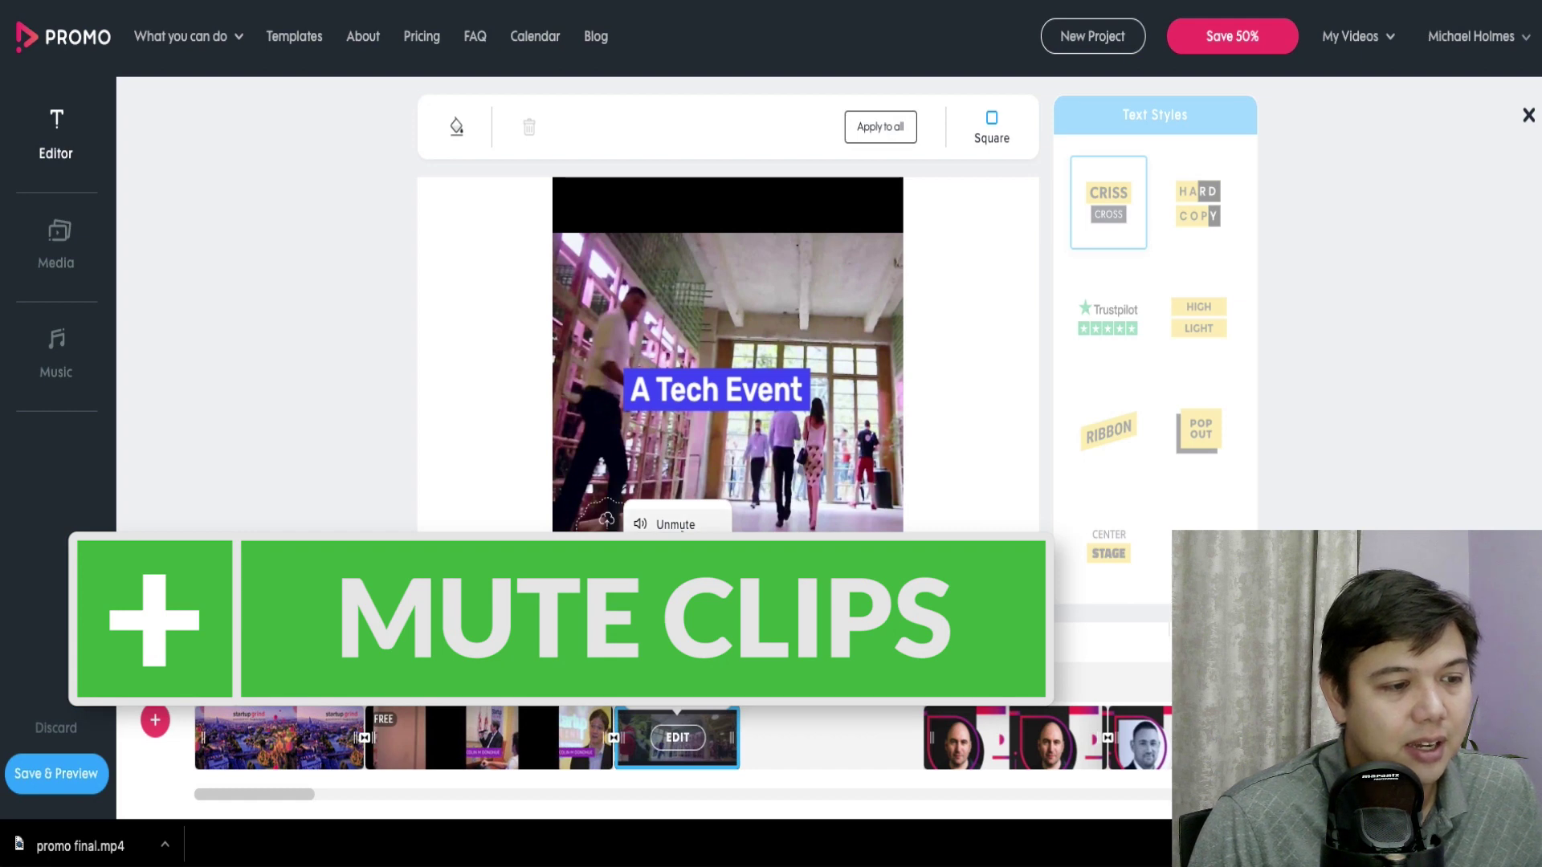
pyautogui.click(681, 526)
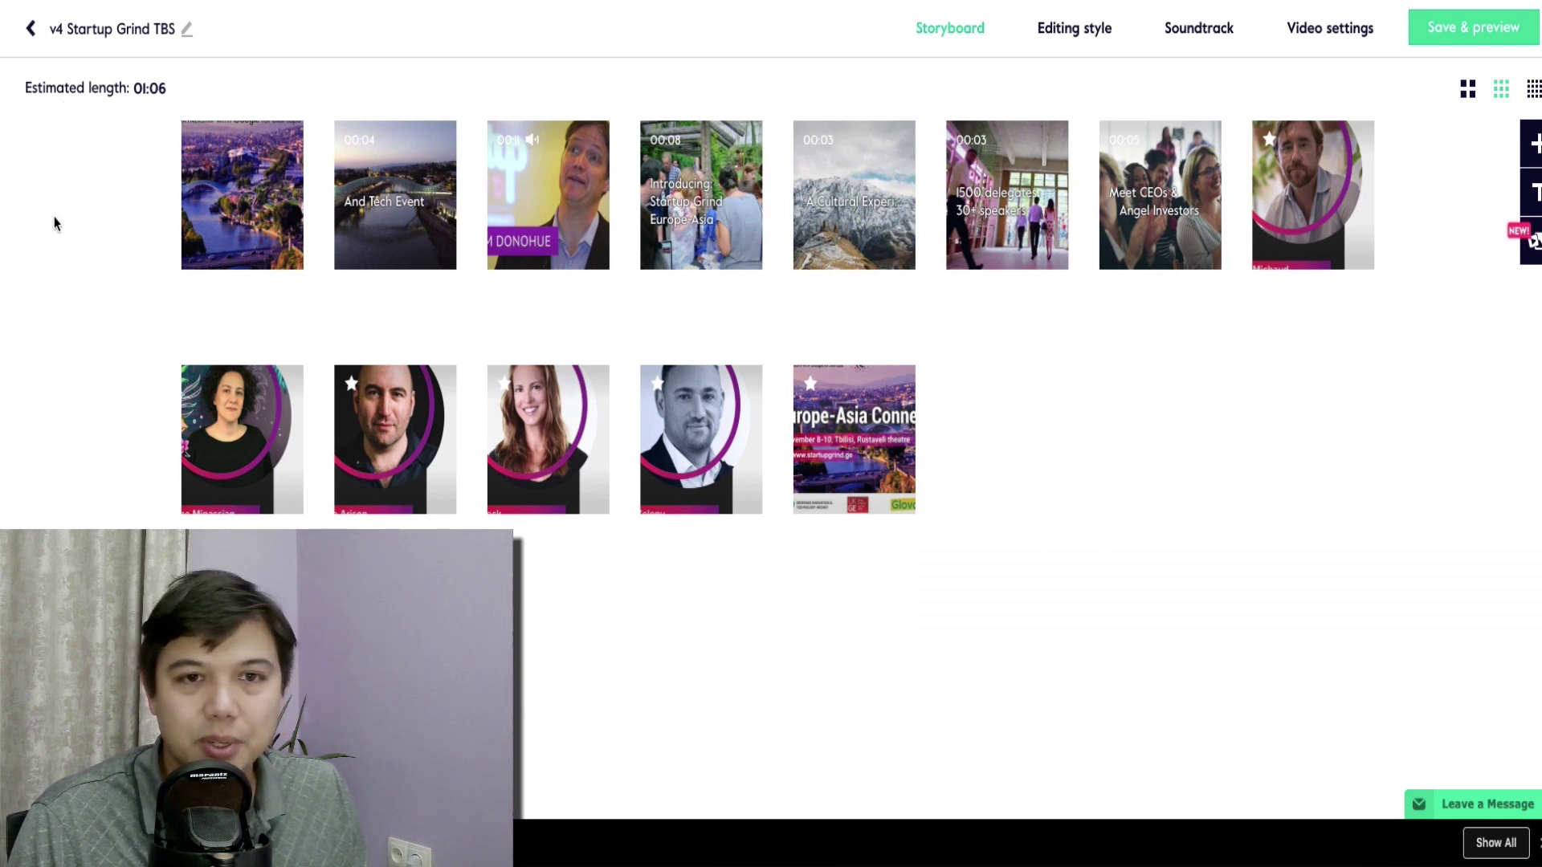
# Step: Search Magisto's stock library for 'tbilisi' videos and browse the results
pyautogui.click(1500, 143)
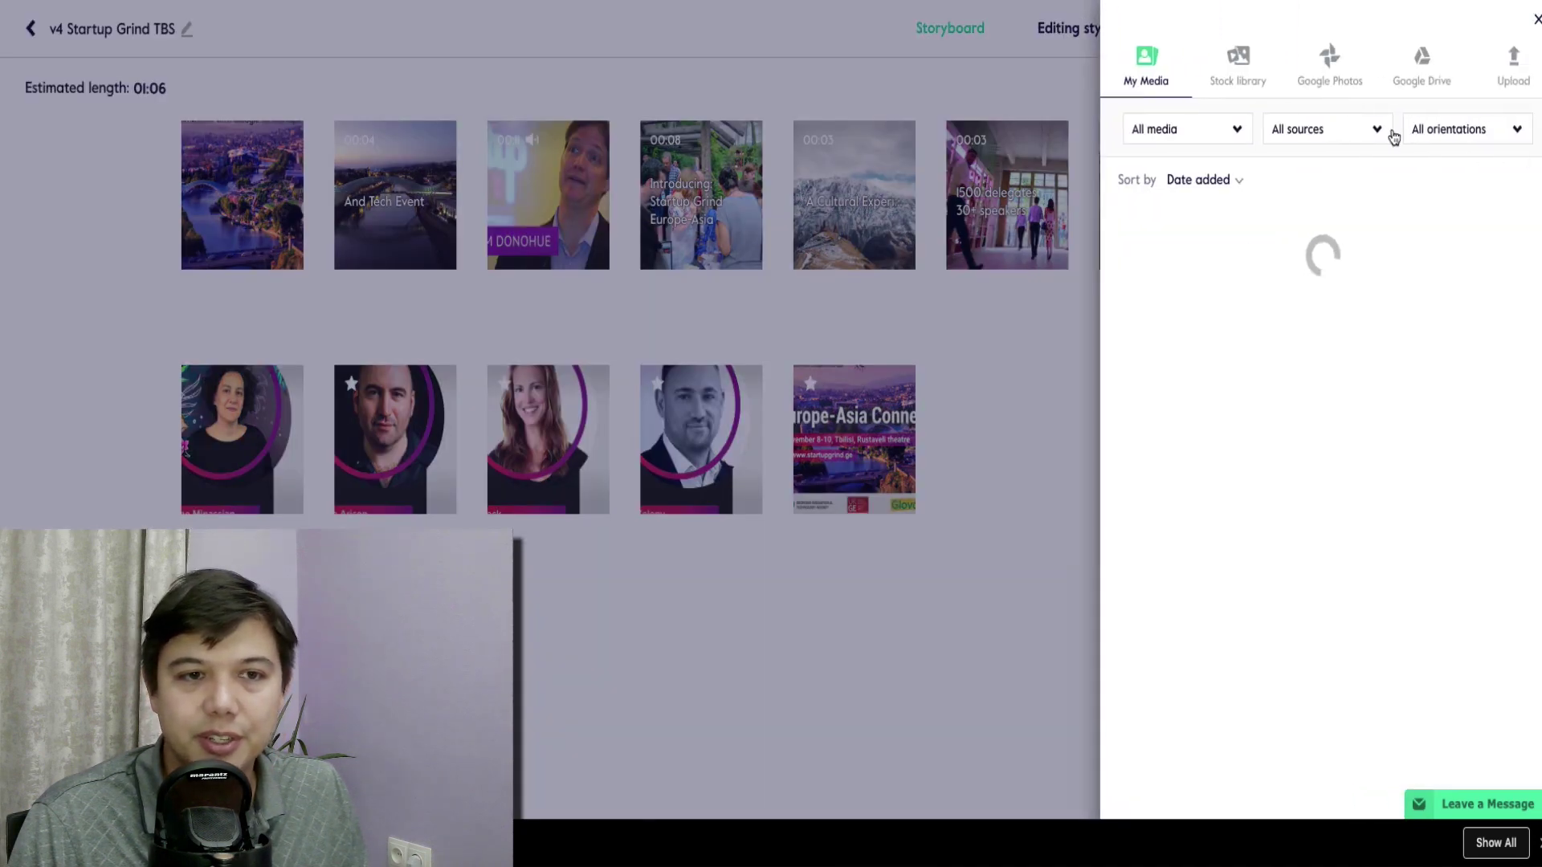
pyautogui.click(1237, 69)
pyautogui.write('tbilisi')
pyautogui.press('Return')
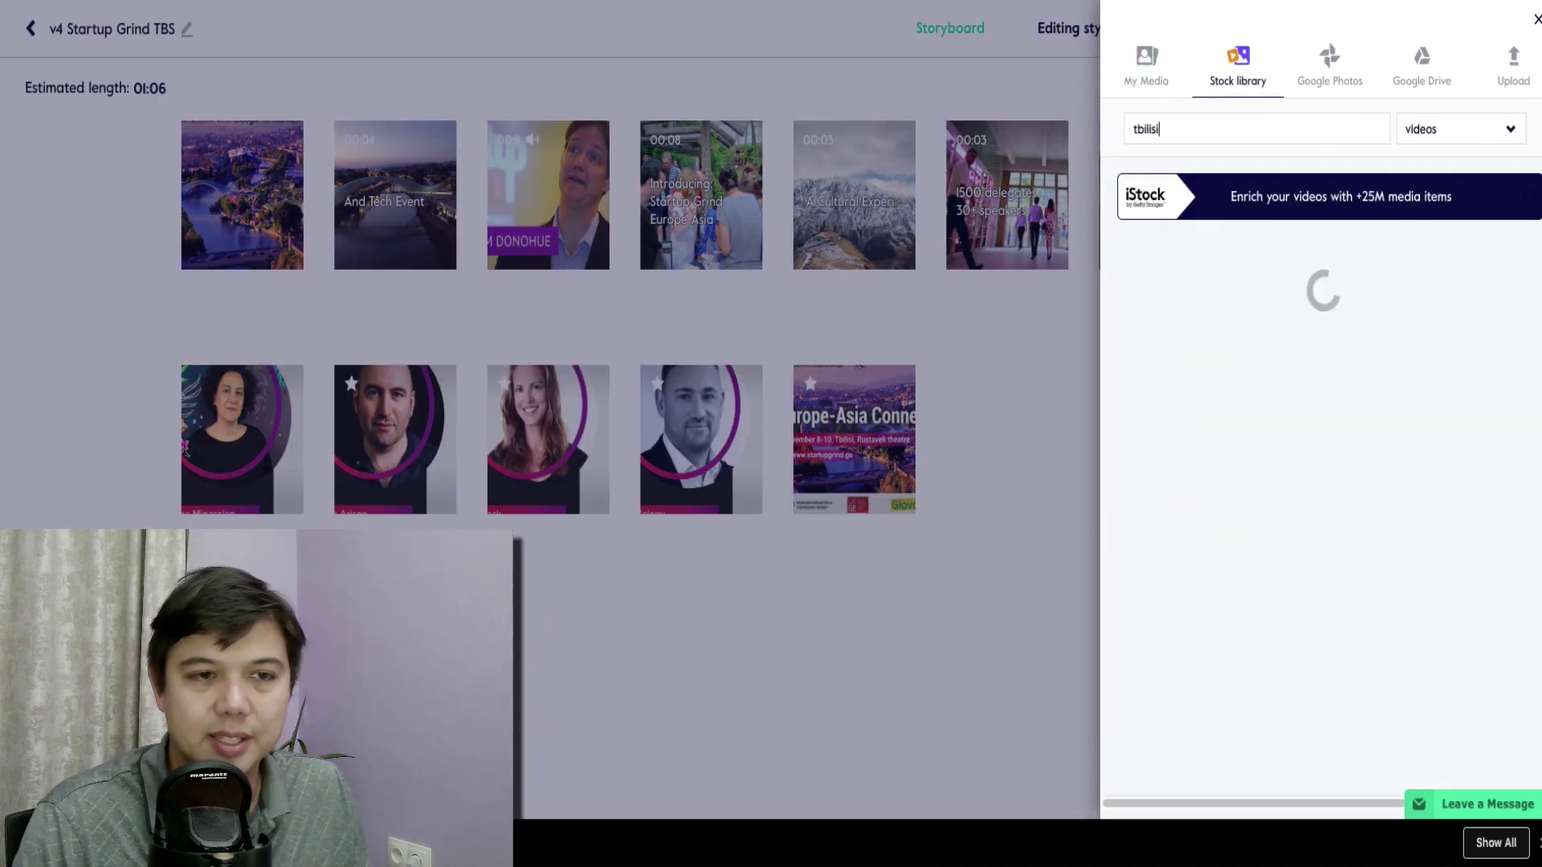
pyautogui.scroll(-10, 1276, 409)
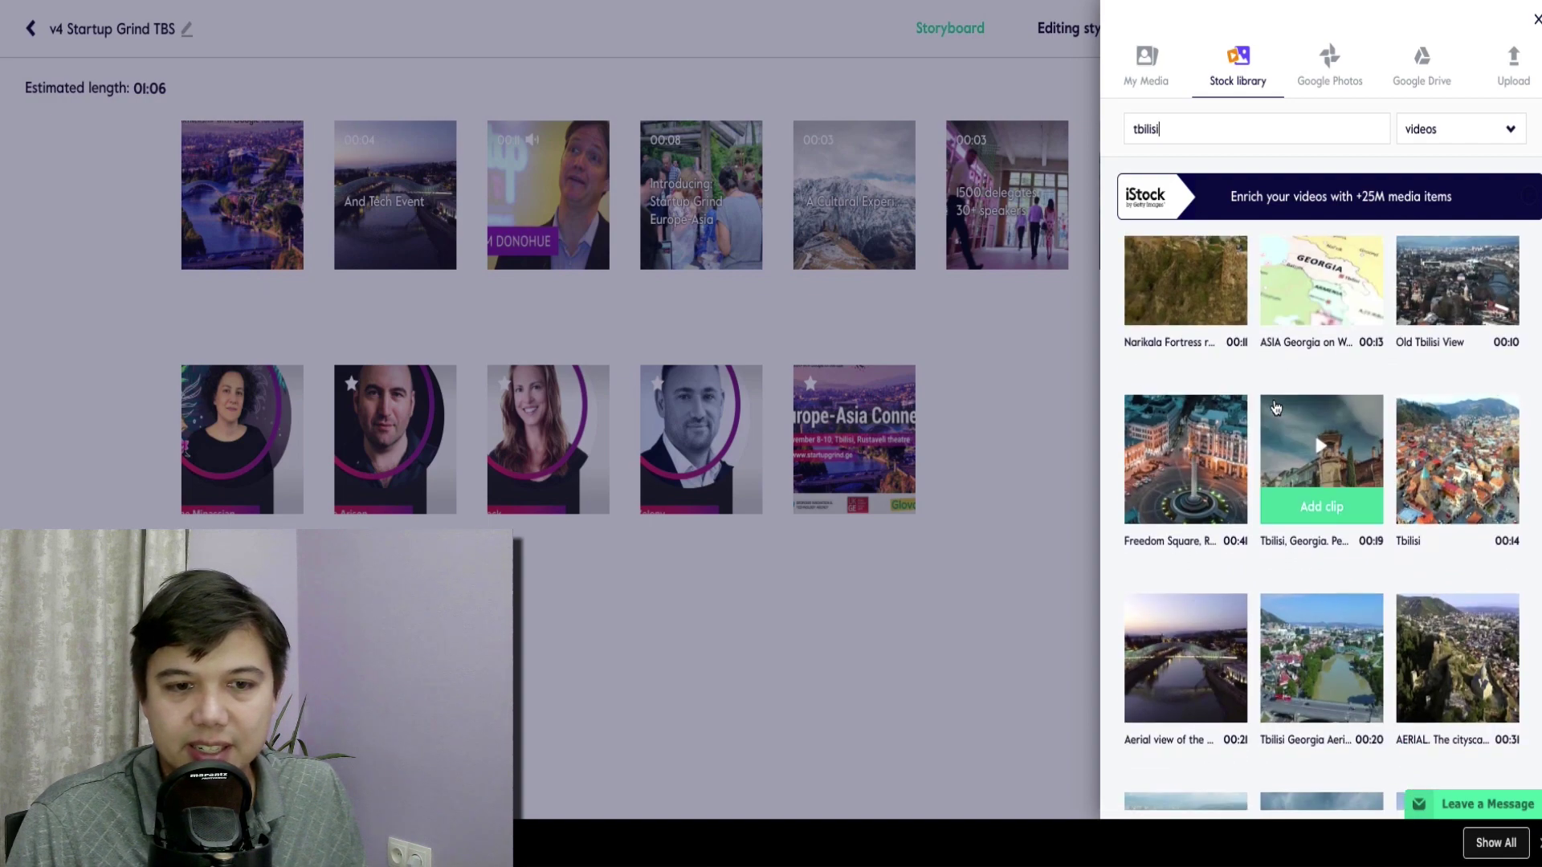
pyautogui.scroll(-10, 1276, 408)
# Step: Replace the stock search with 'tech', browse the results, then close the stock library
pyautogui.doubleClick(1184, 123)
pyautogui.write('tech')
pyautogui.press('Return')
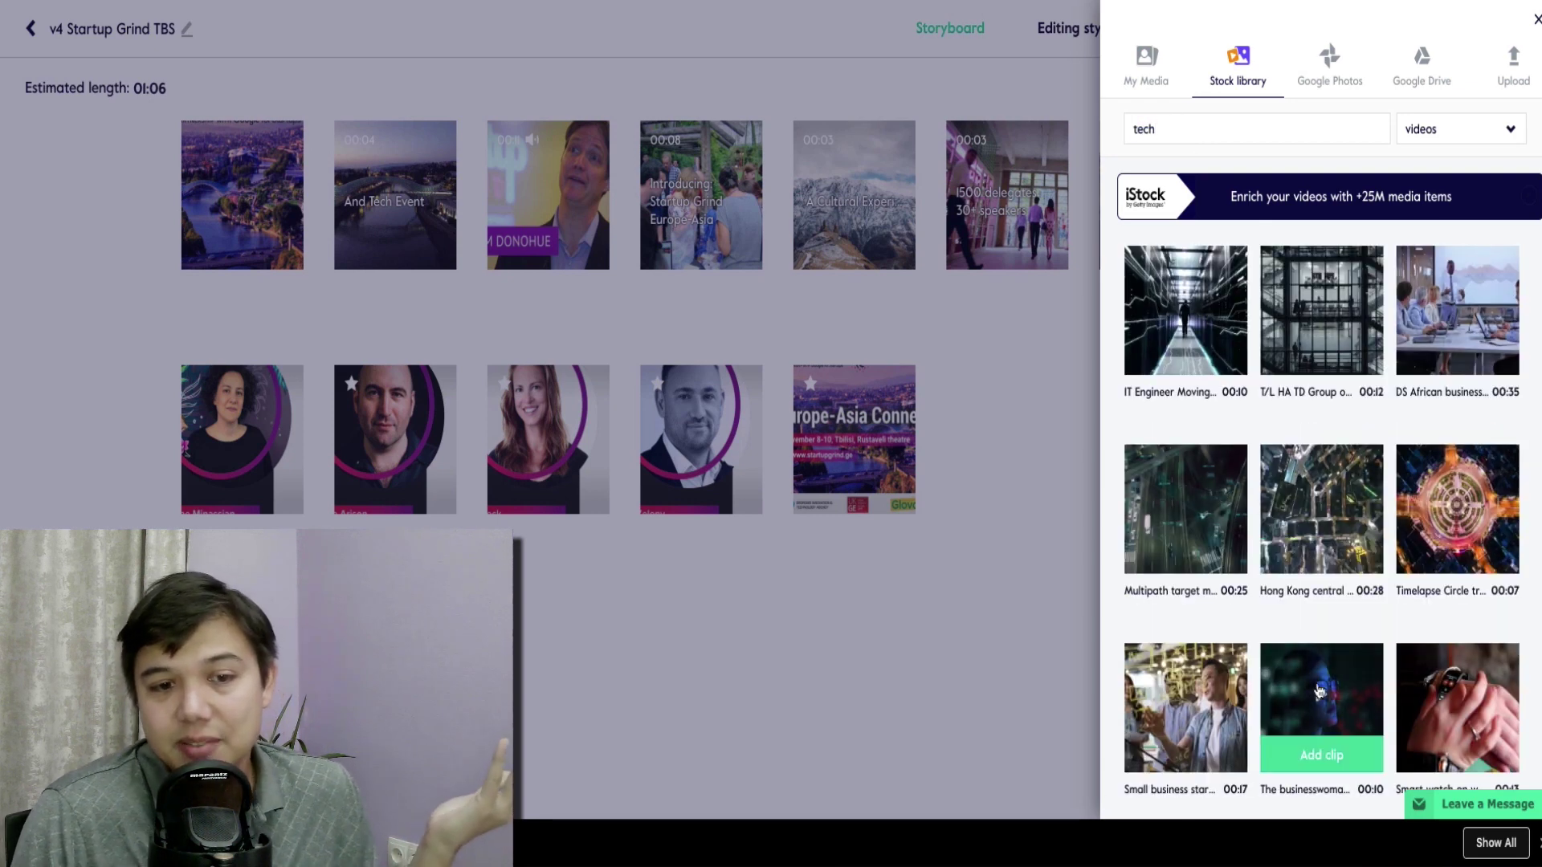
pyautogui.scroll(-3, 1274, 626)
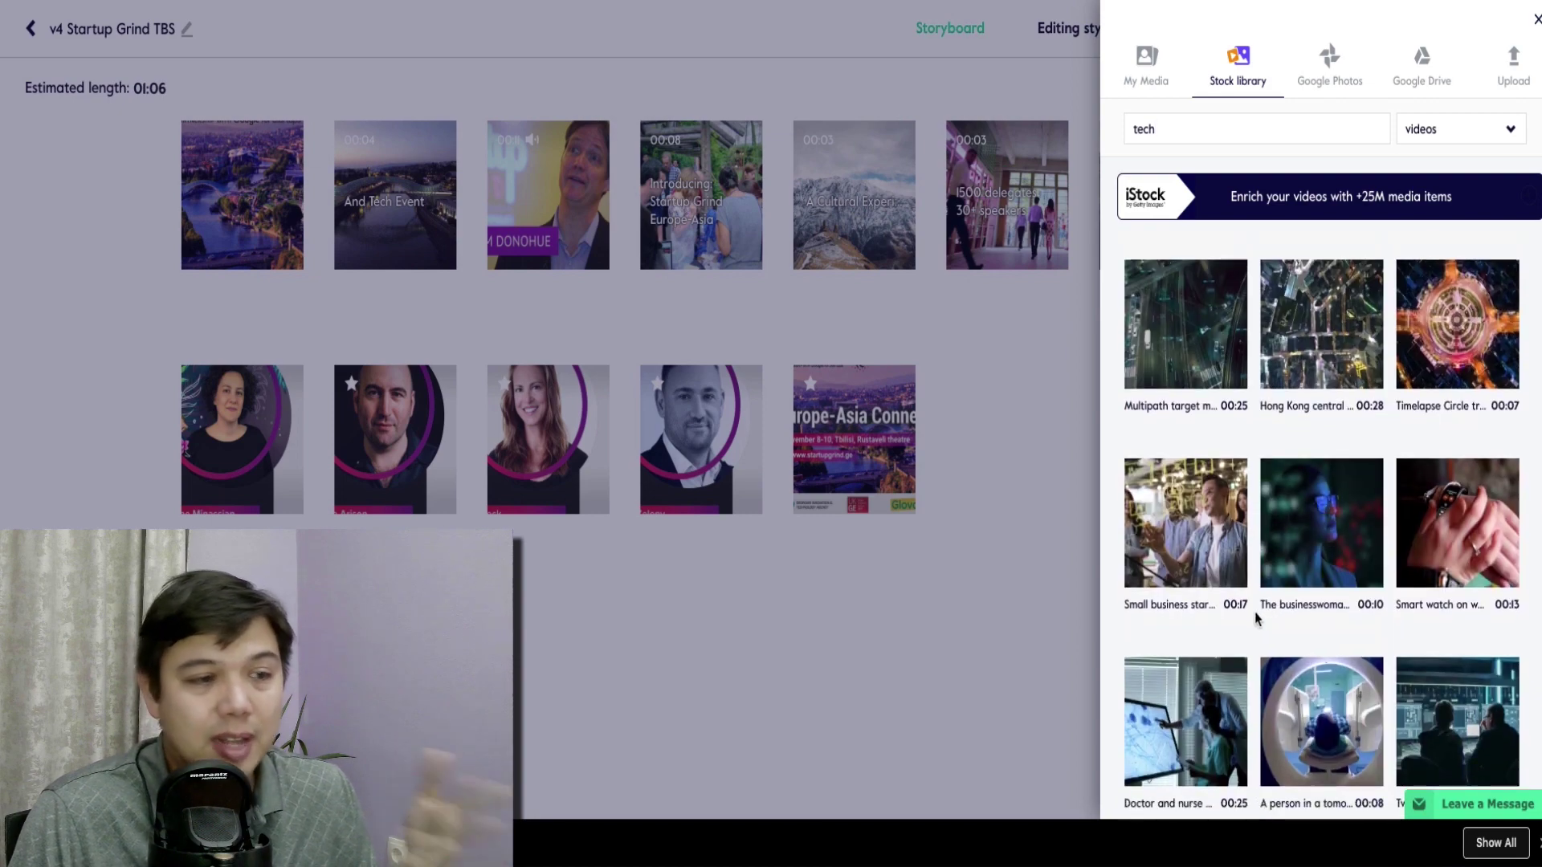
pyautogui.press('Escape')
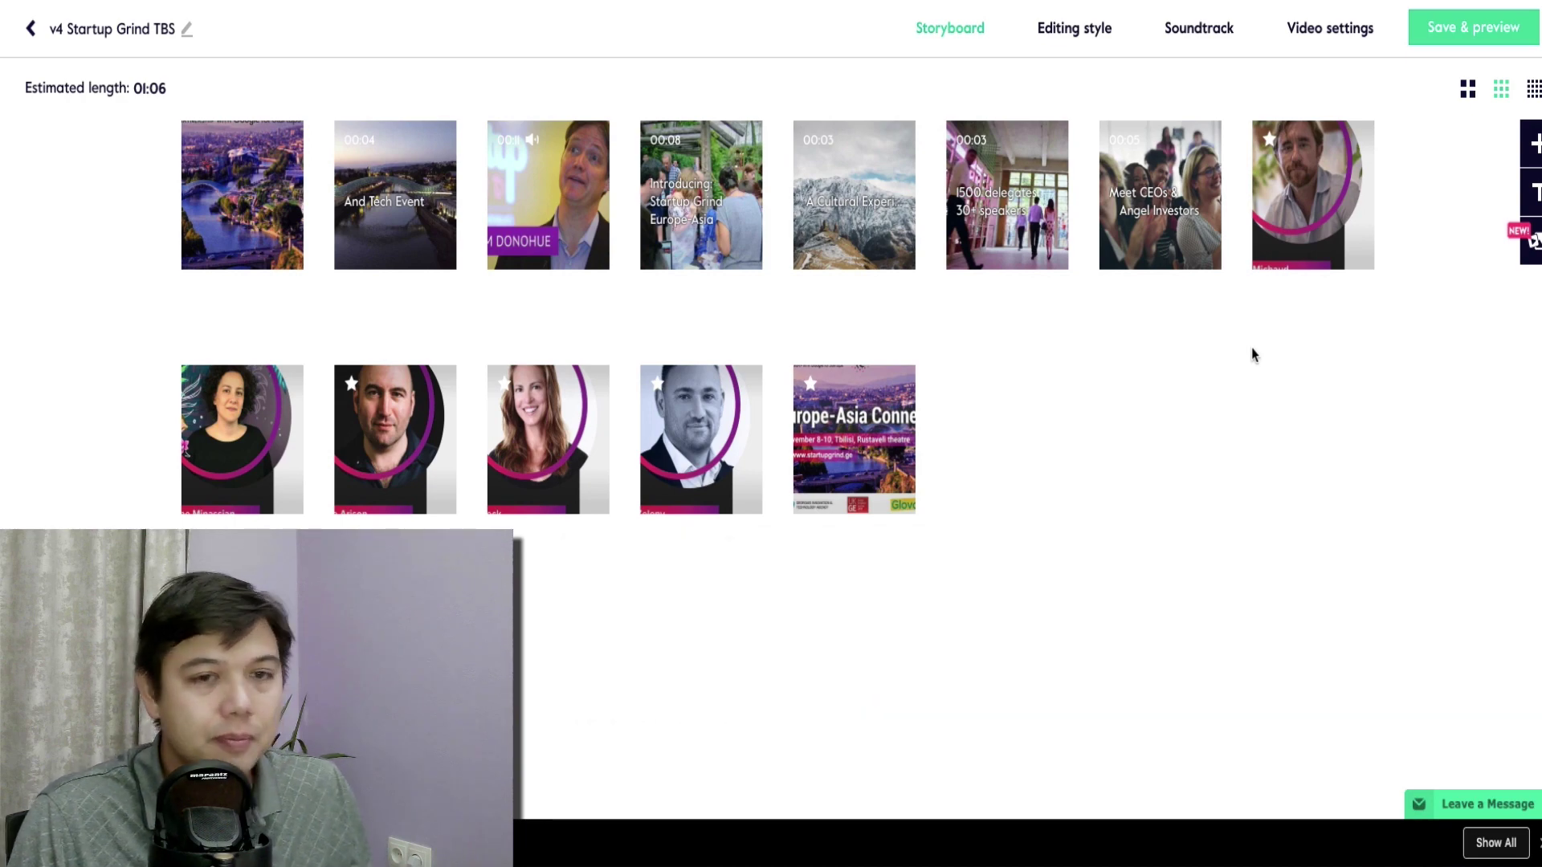
pyautogui.click(1529, 143)
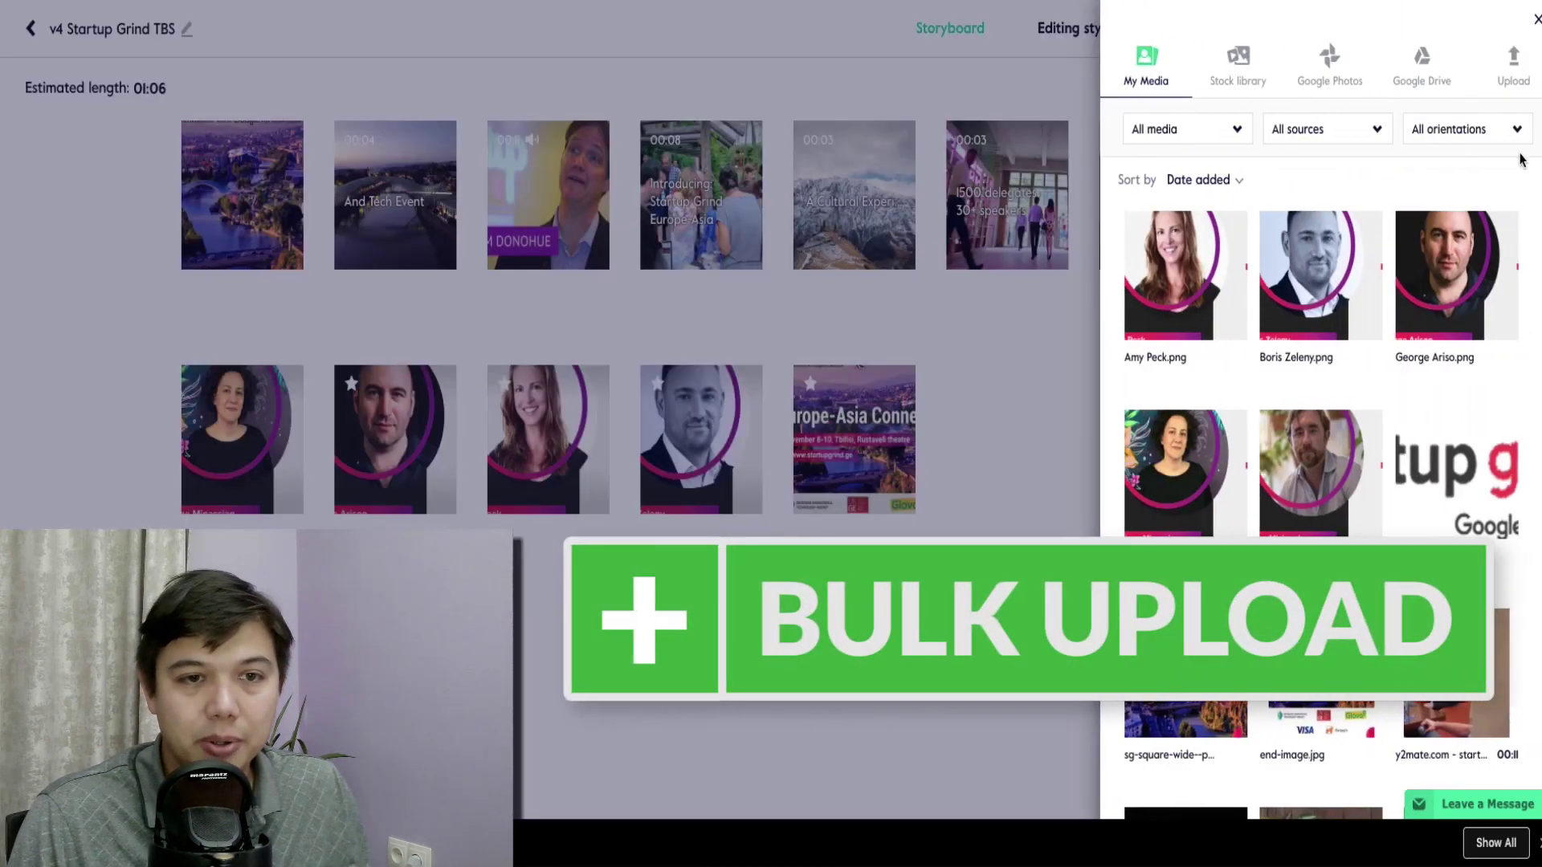
pyautogui.click(1497, 94)
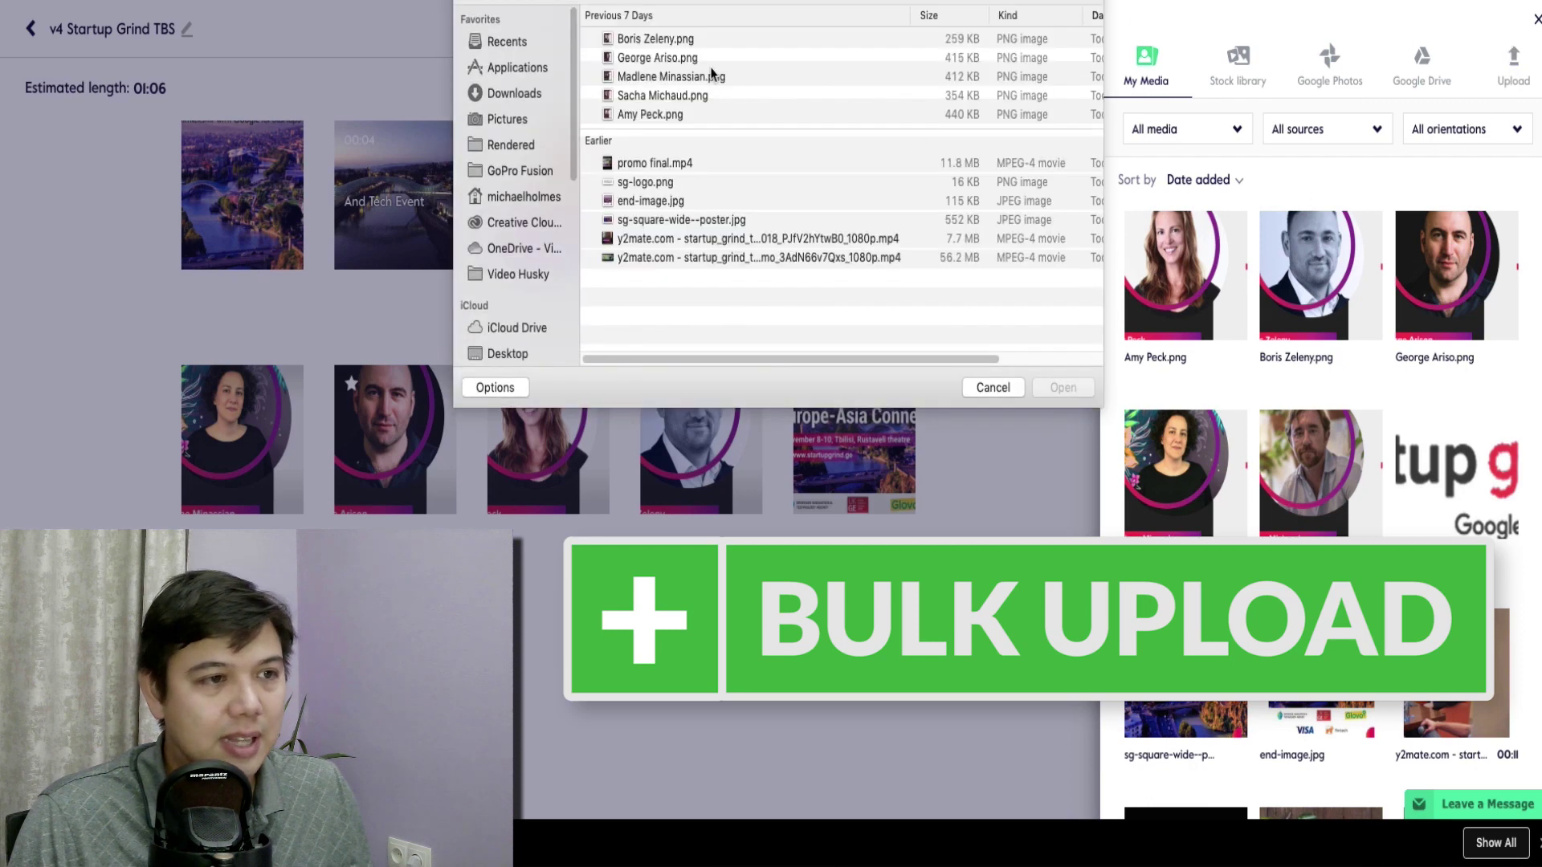
pyautogui.click(629, 43)
pyautogui.keyDown('shift'); pyautogui.click(645, 258); pyautogui.keyUp('shift')
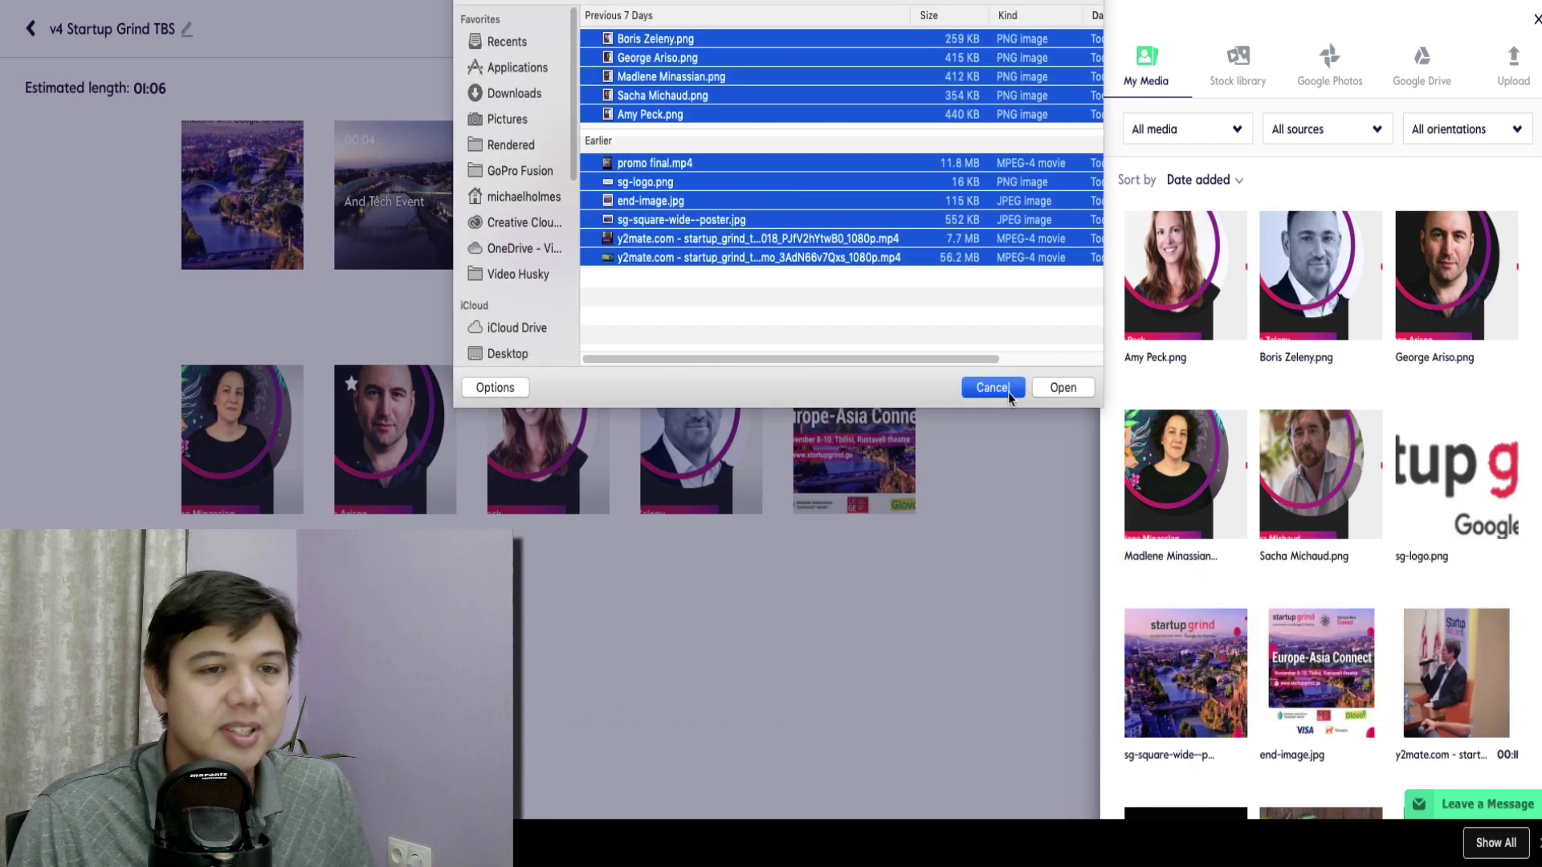
pyautogui.click(1008, 389)
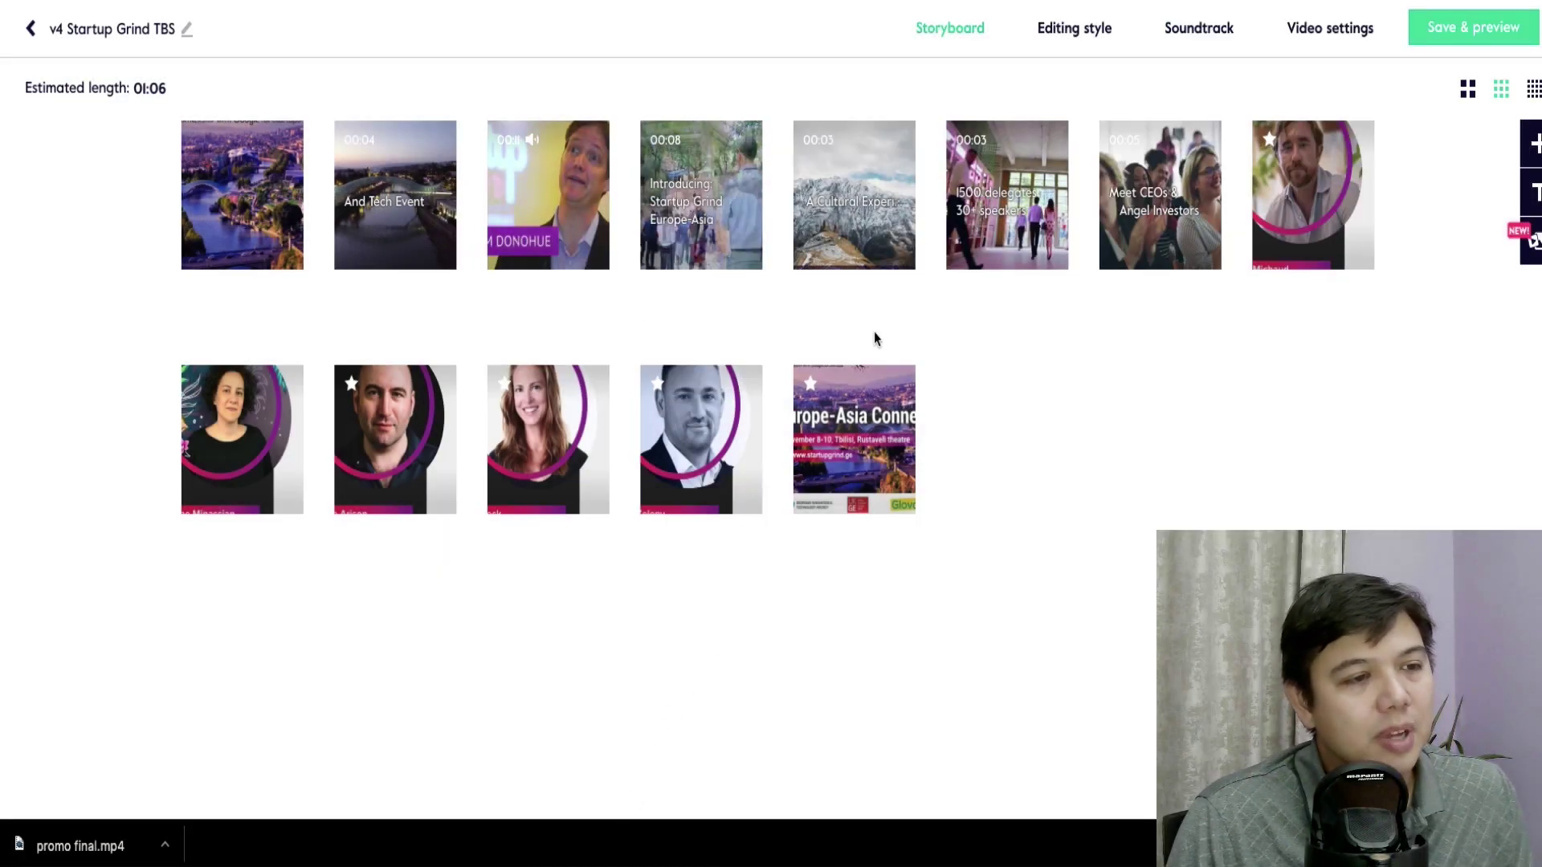
pyautogui.click(702, 255)
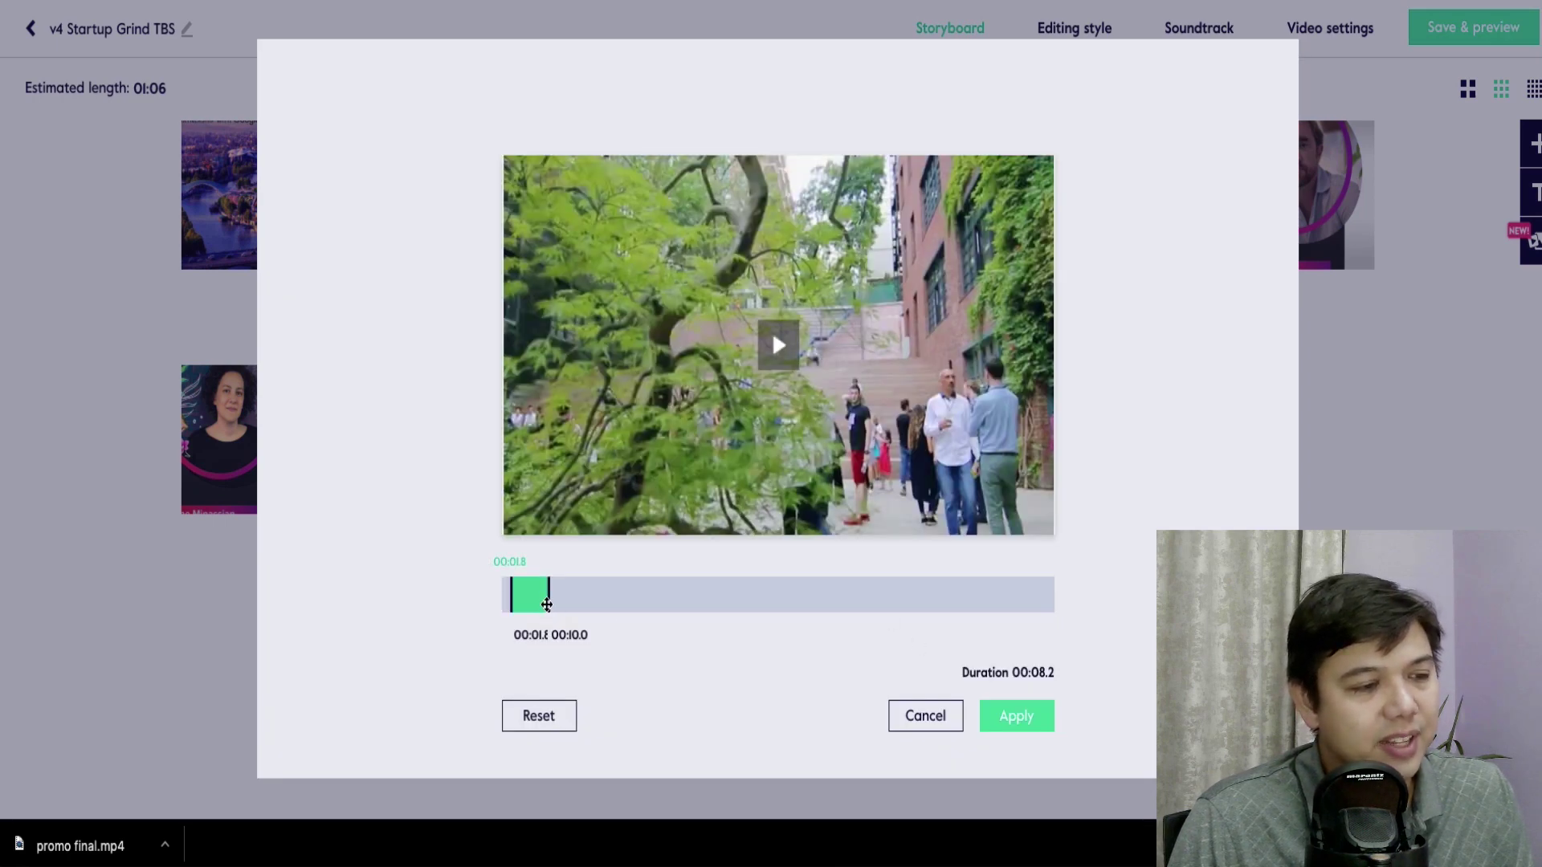
pyautogui.click(550, 598)
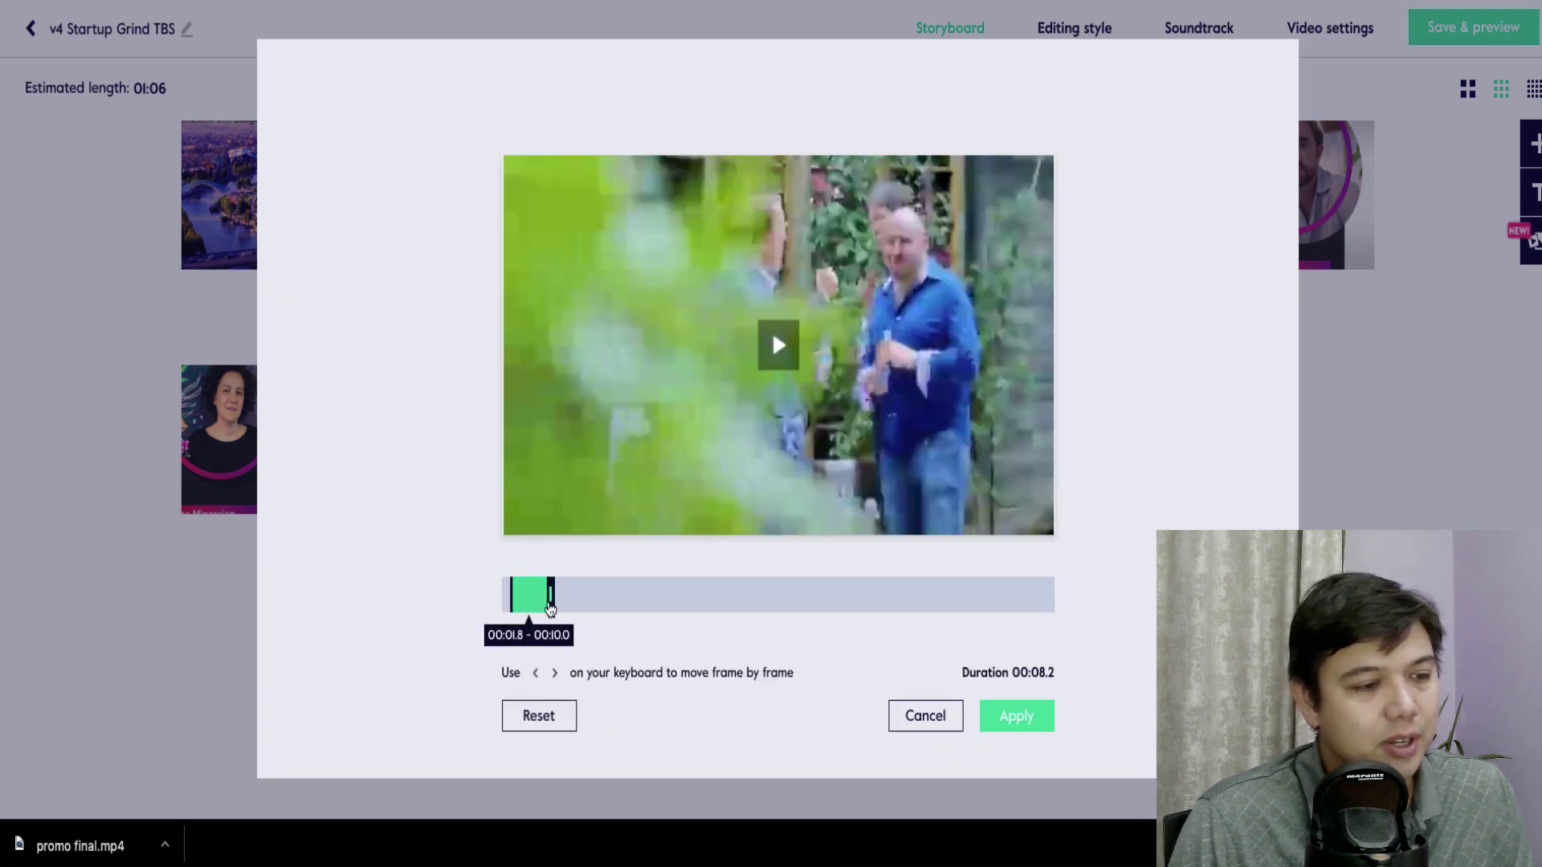
pyautogui.press('Right')
pyautogui.press('Right')
pyautogui.press('Right')
pyautogui.press('Left')
pyautogui.press('Left')
pyautogui.press('Left')
pyautogui.press('Left')
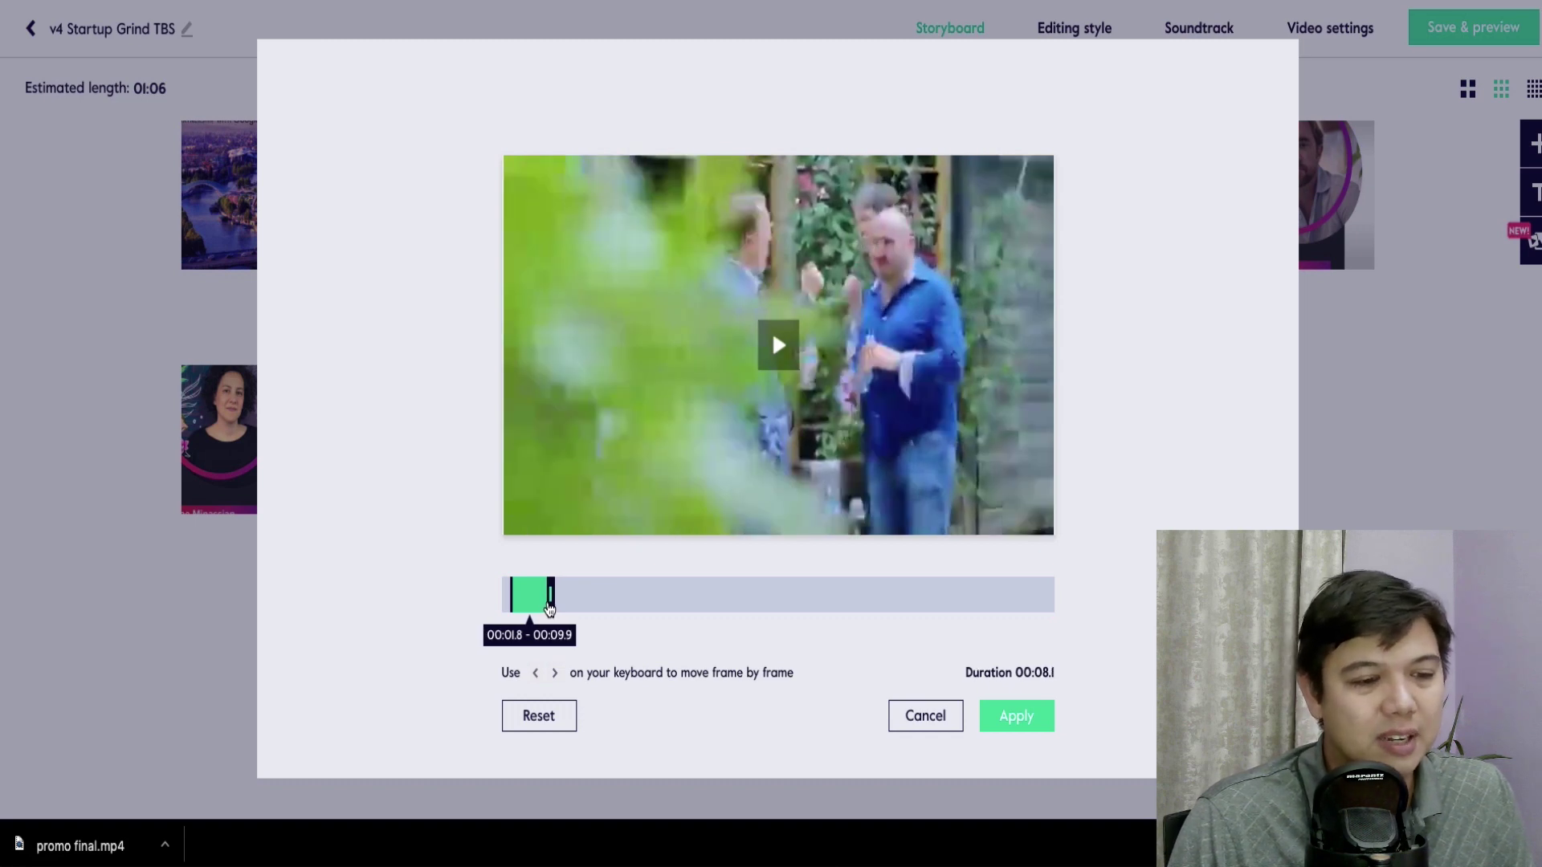
pyautogui.click(922, 716)
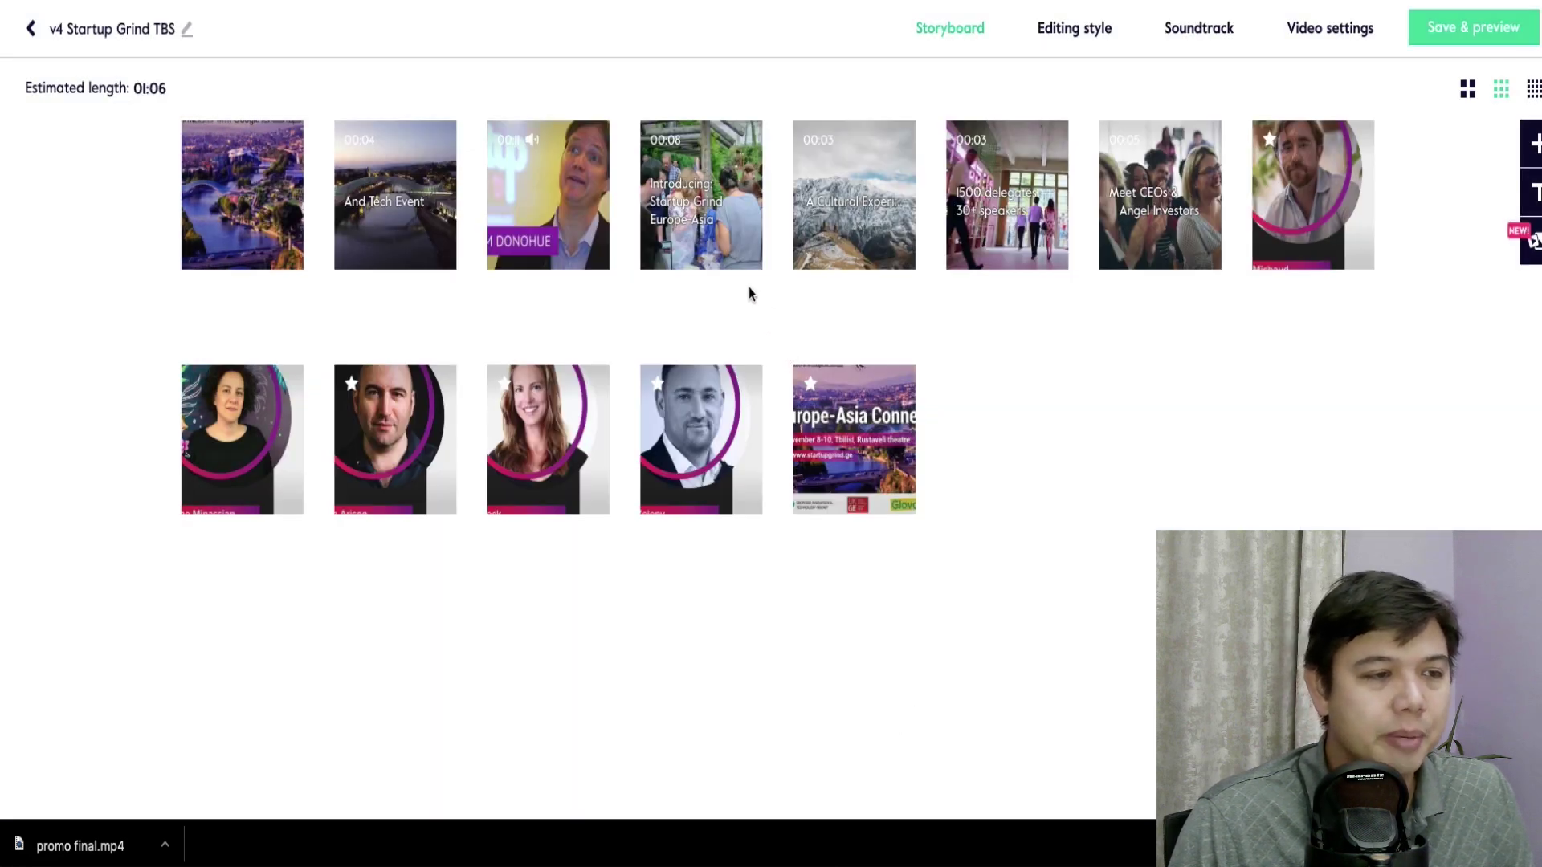
pyautogui.moveTo(705, 455)
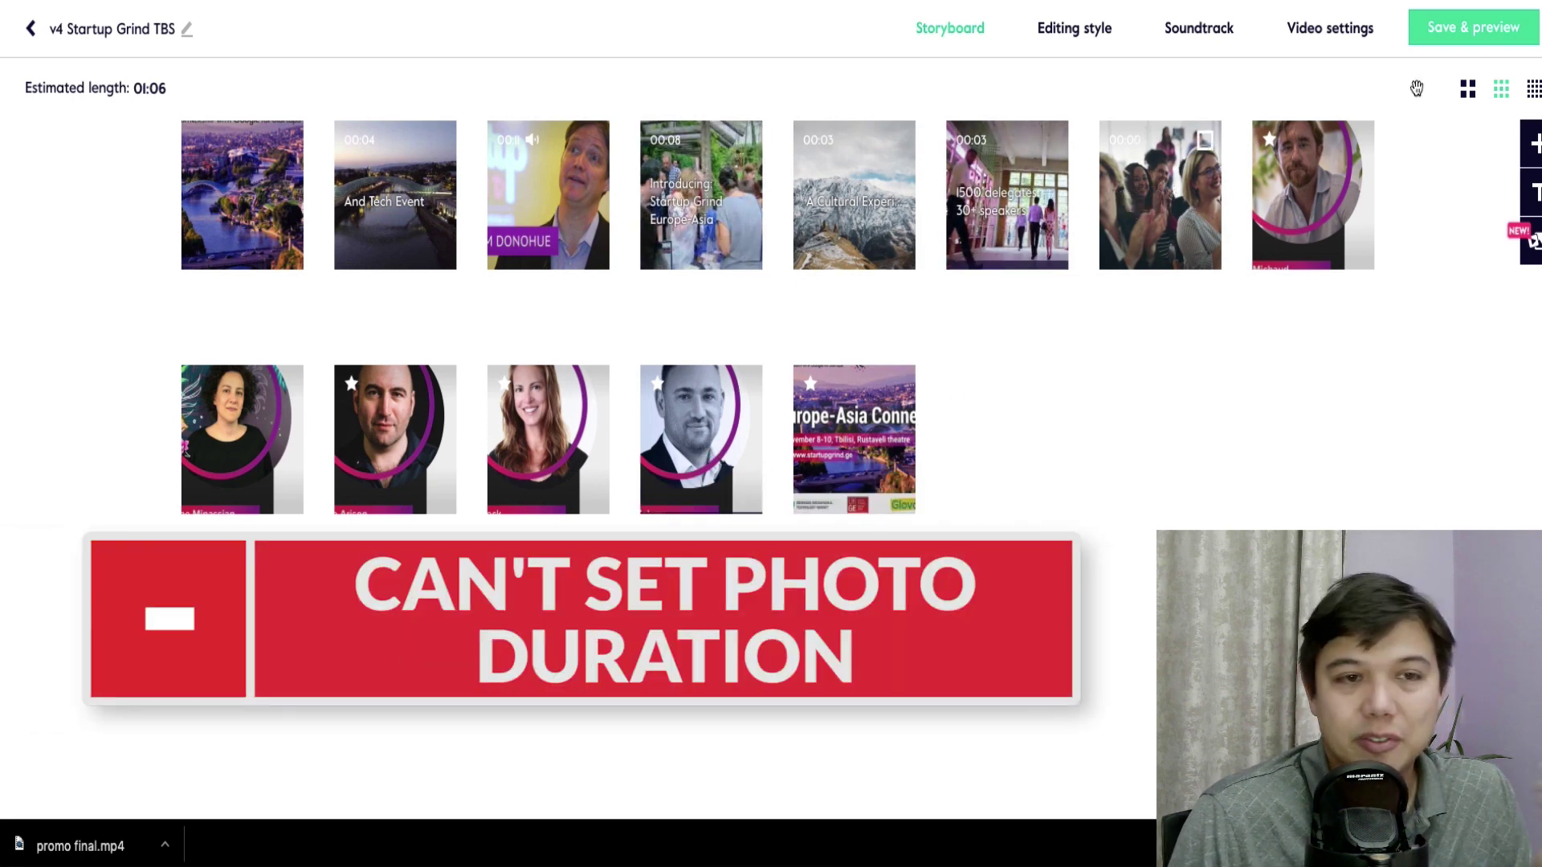
# Step: After checking Video settings, unhighlight the woman's photo, third scene in the storyboard's second row
pyautogui.click(1342, 32)
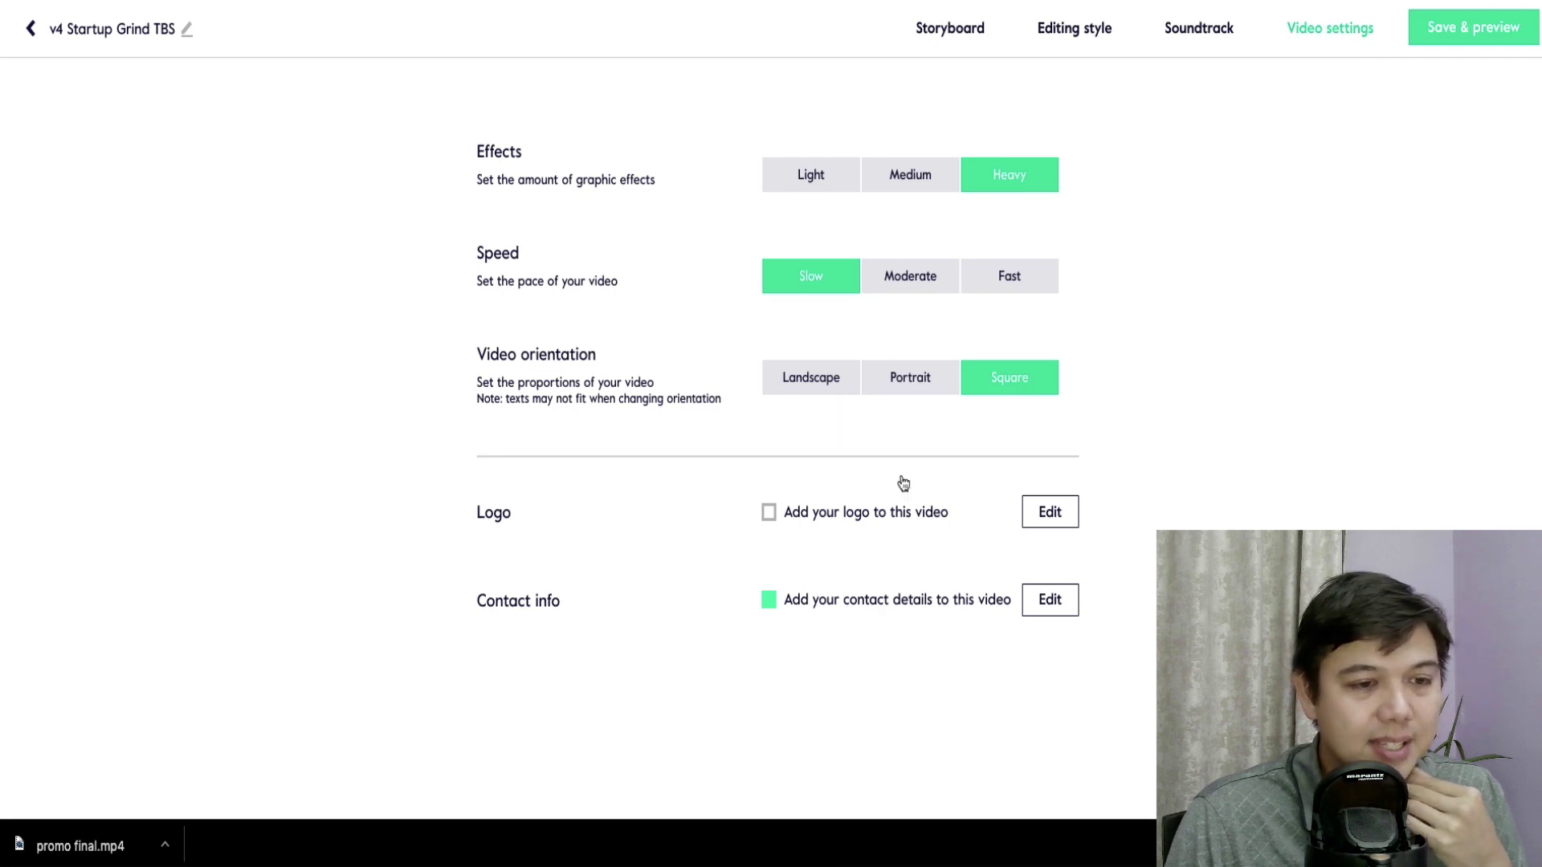
pyautogui.click(927, 36)
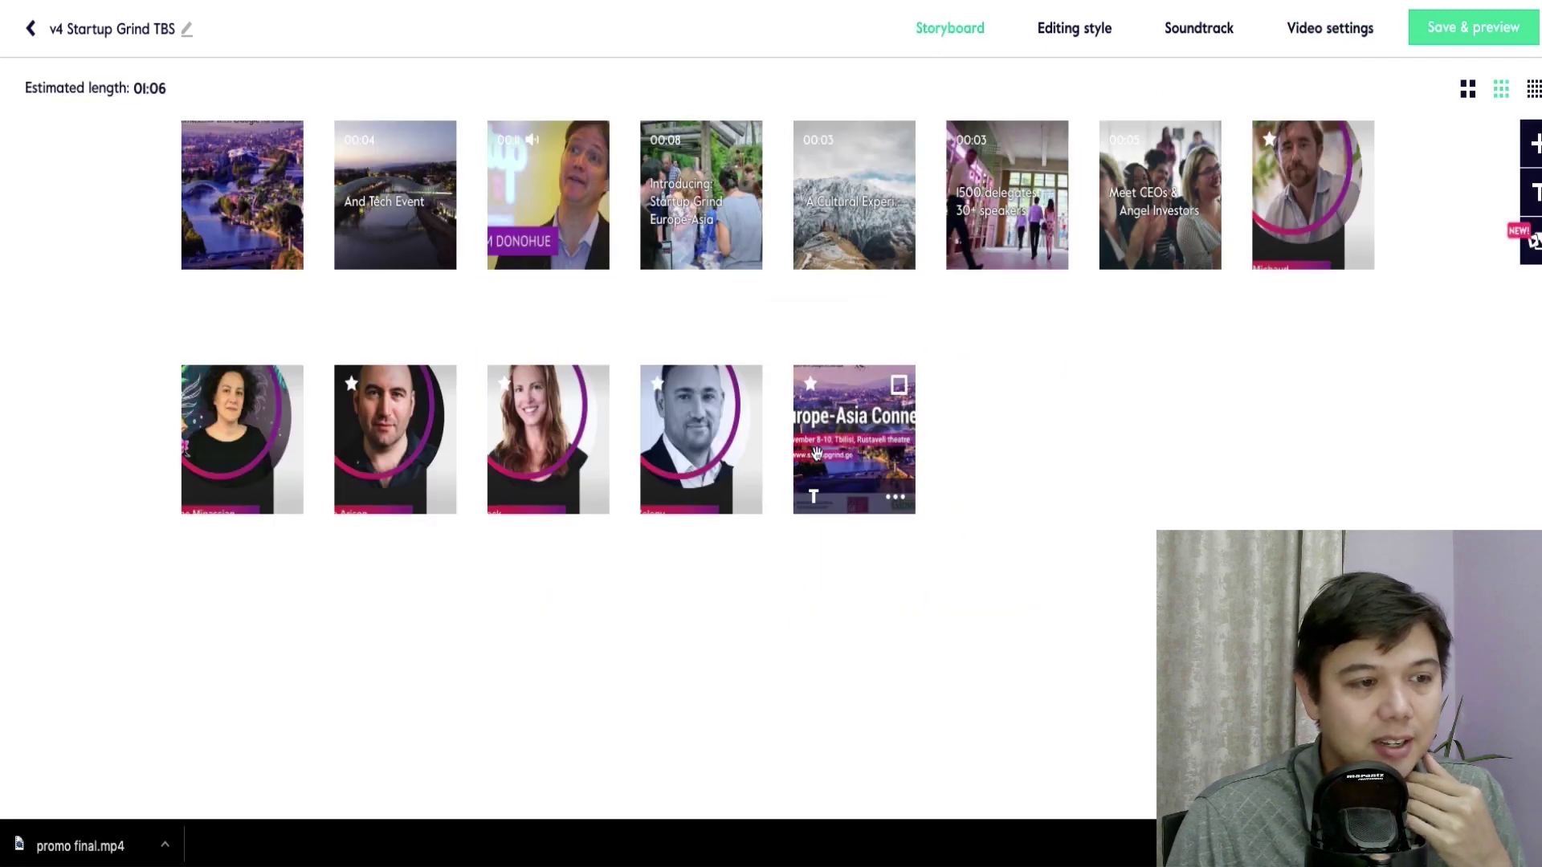
pyautogui.moveTo(697, 468)
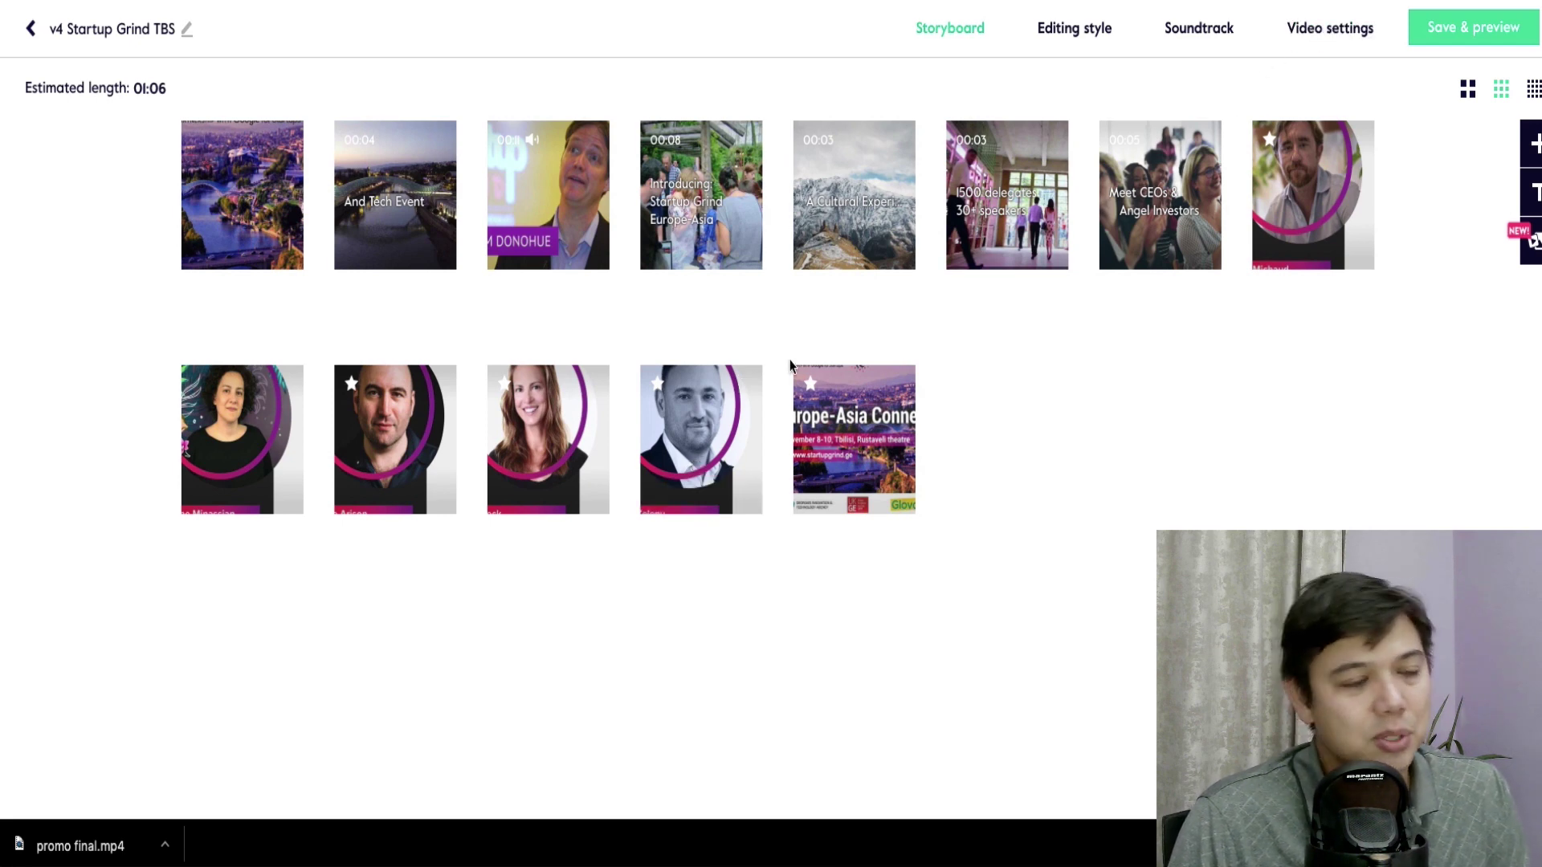
pyautogui.moveTo(510, 400)
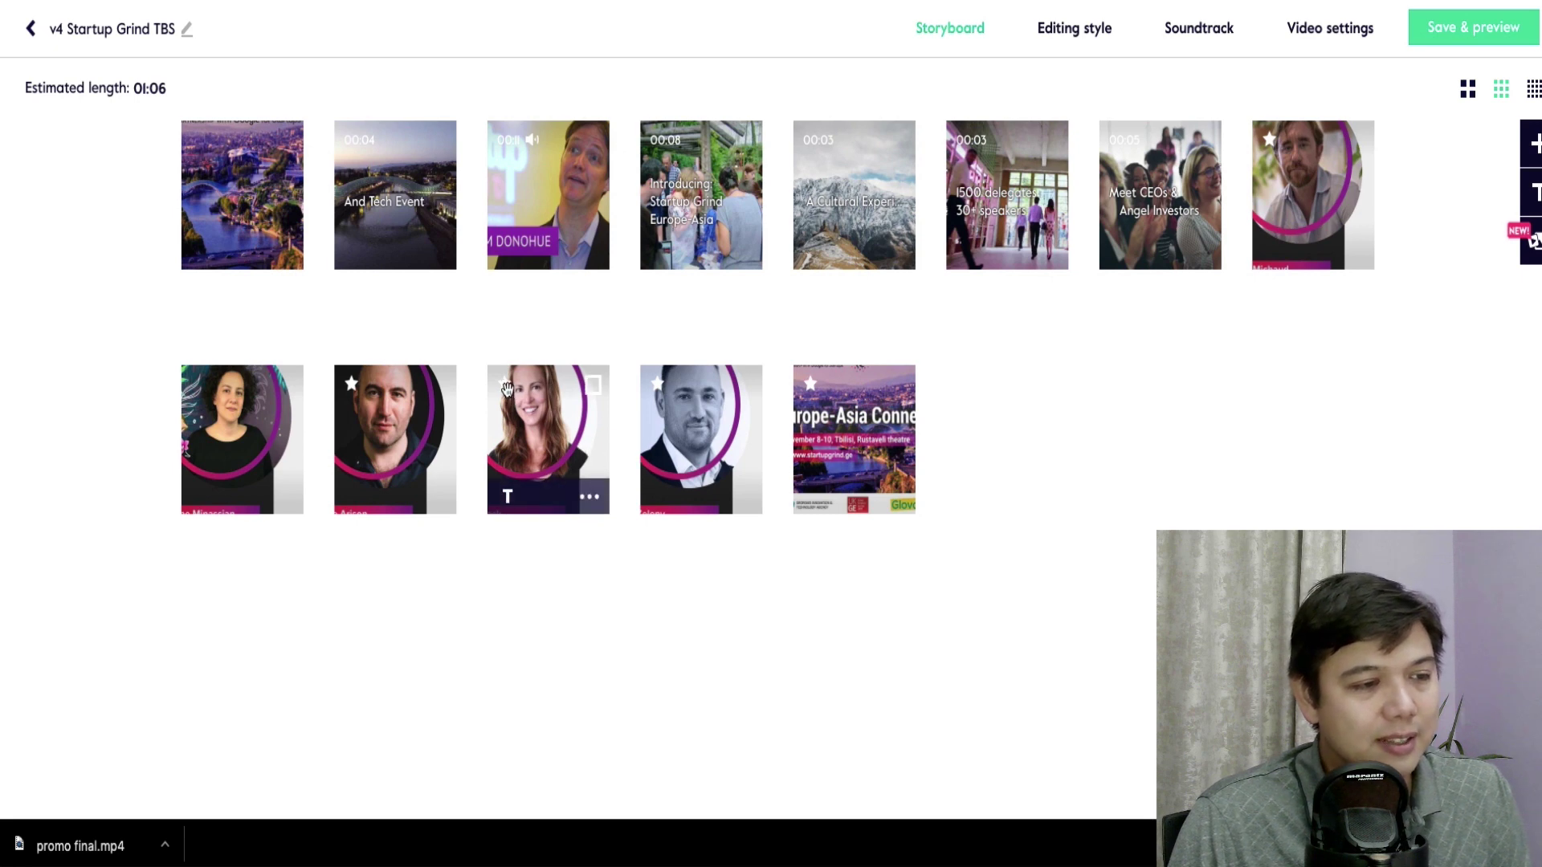
pyautogui.click(587, 500)
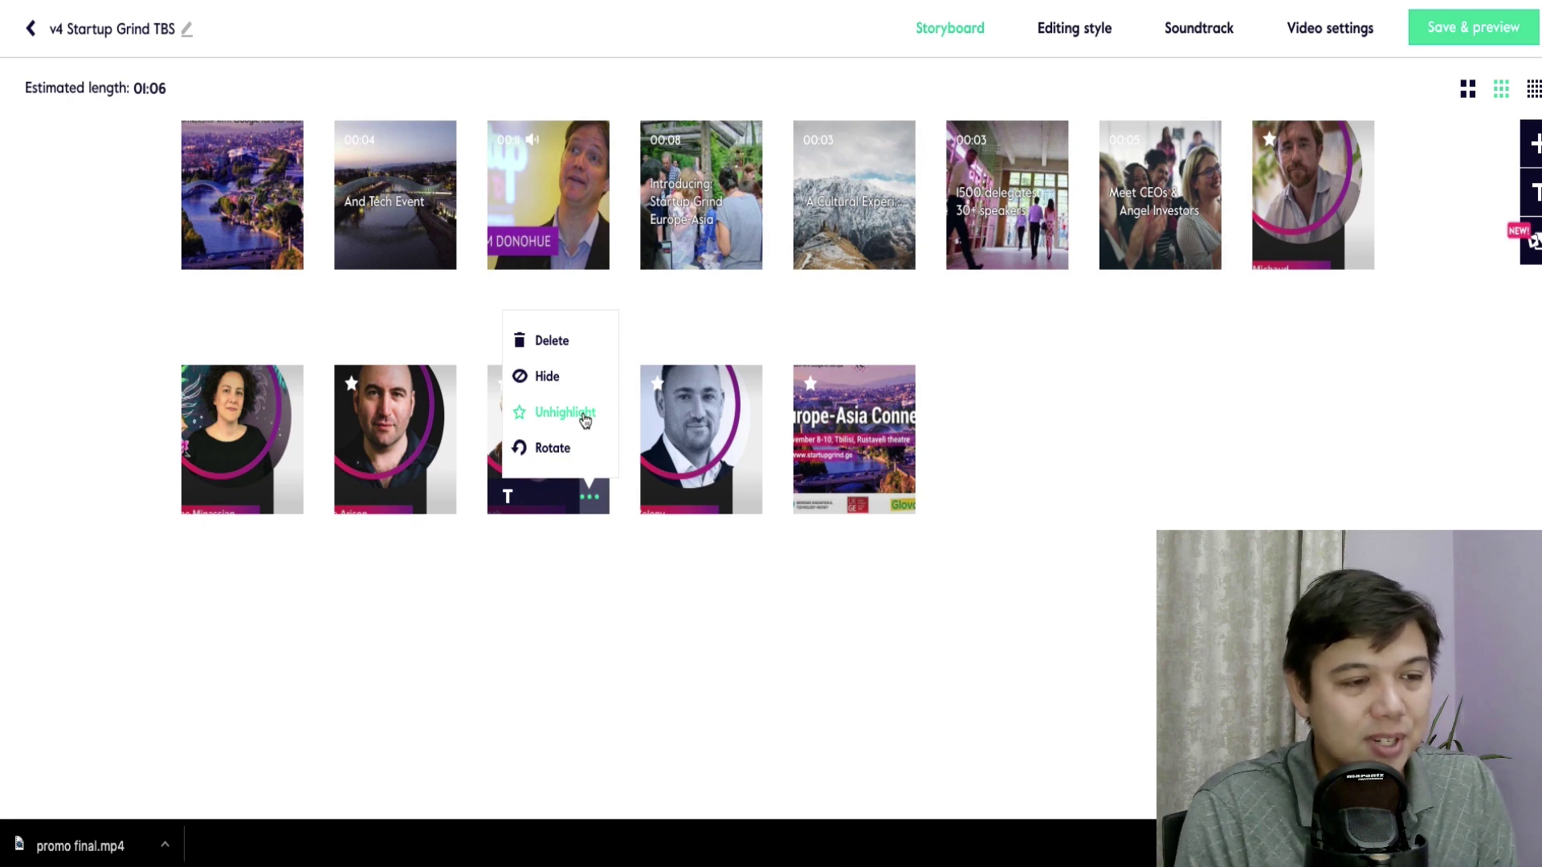
pyautogui.click(584, 413)
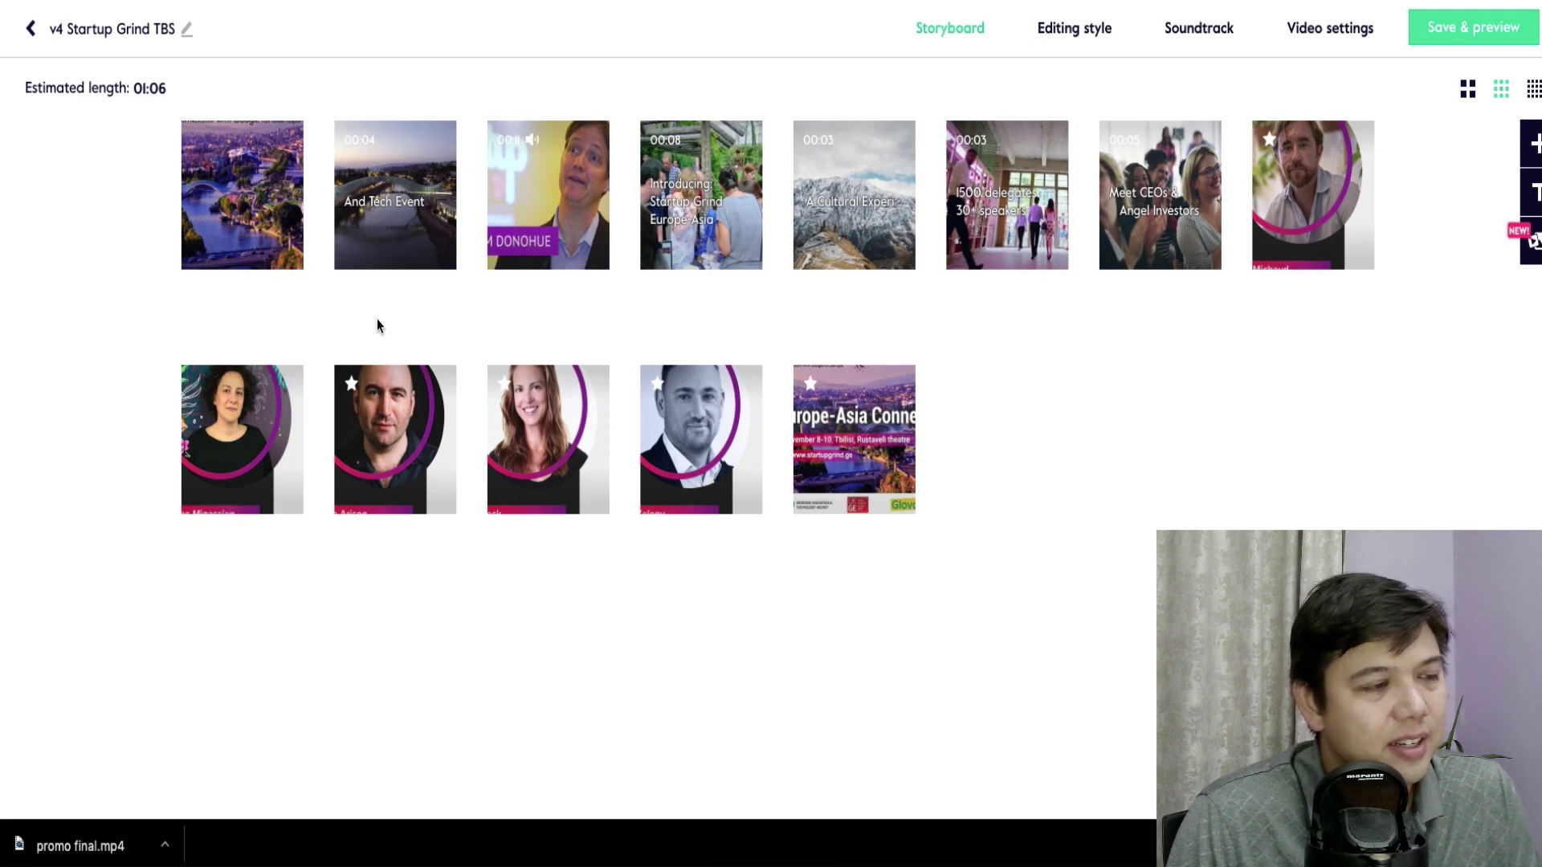
pyautogui.click(245, 199)
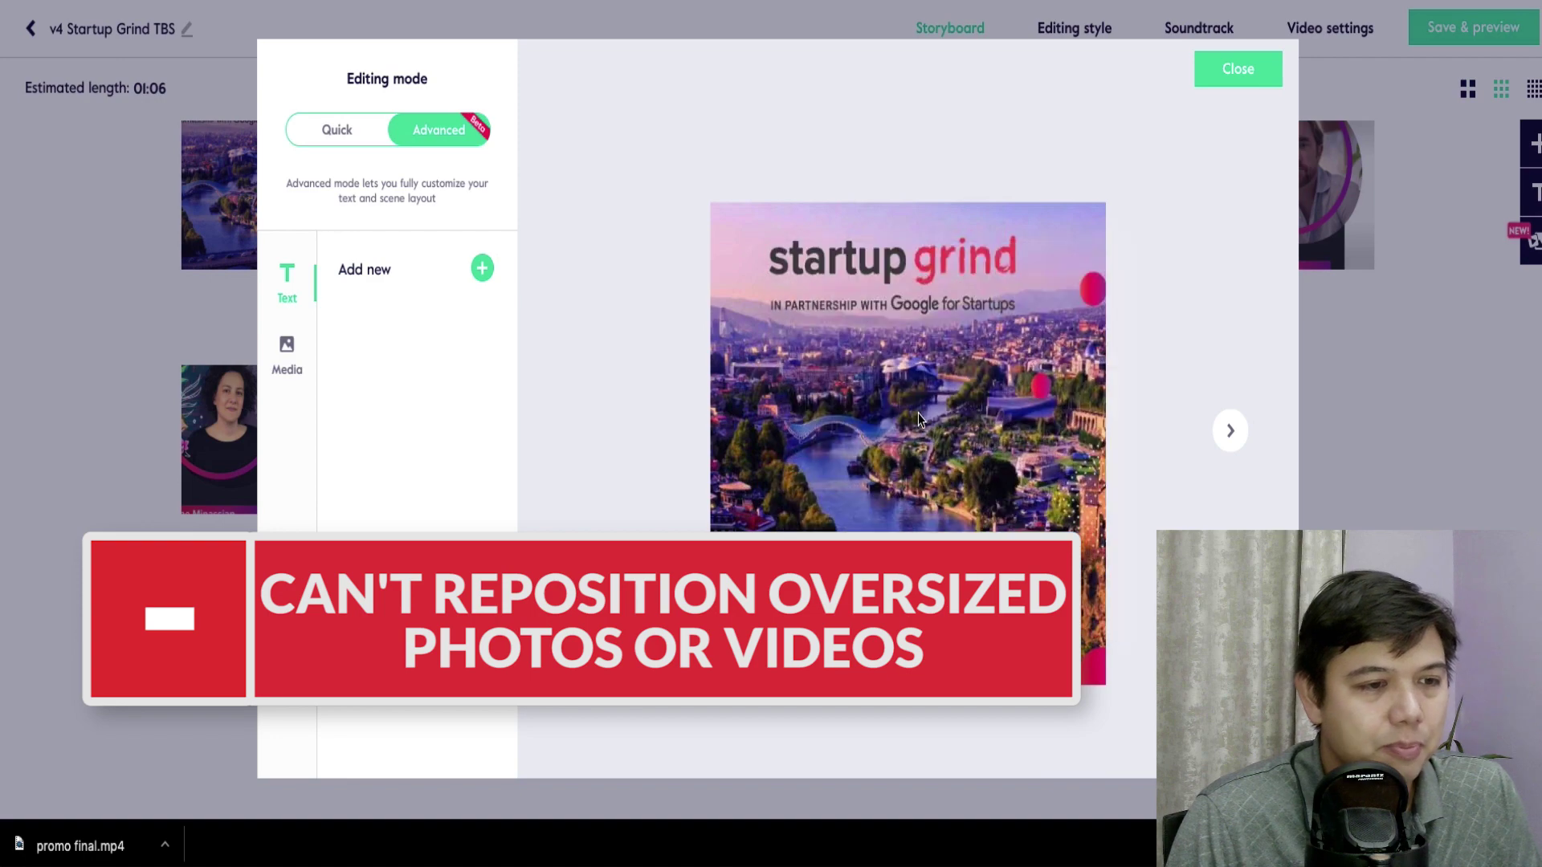
pyautogui.moveTo(751, 450); pyautogui.dragTo(931, 454)
pyautogui.click(1200, 72)
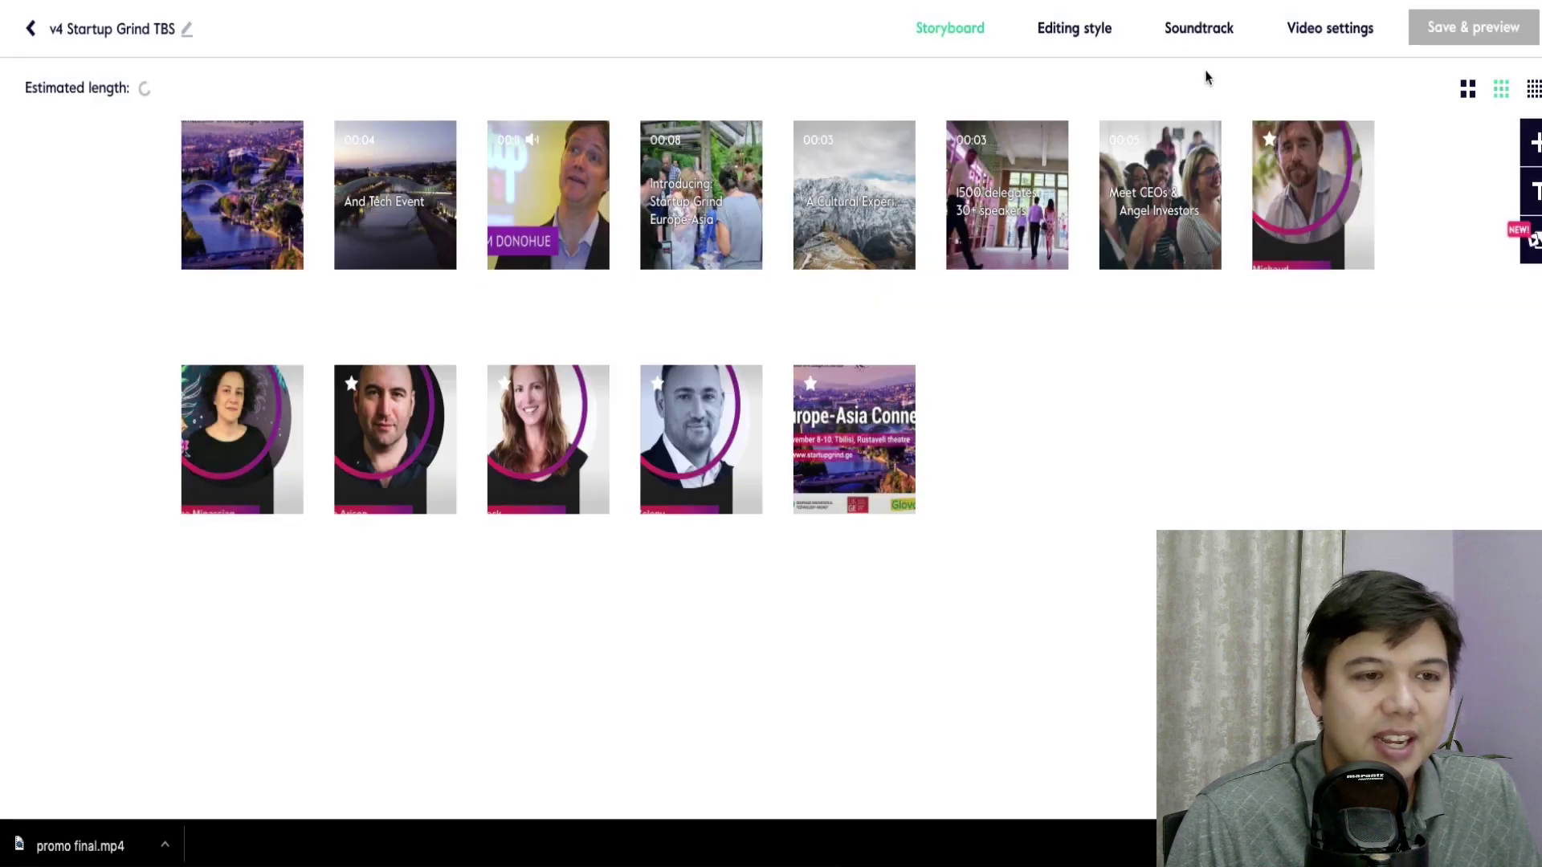
pyautogui.click(1028, 205)
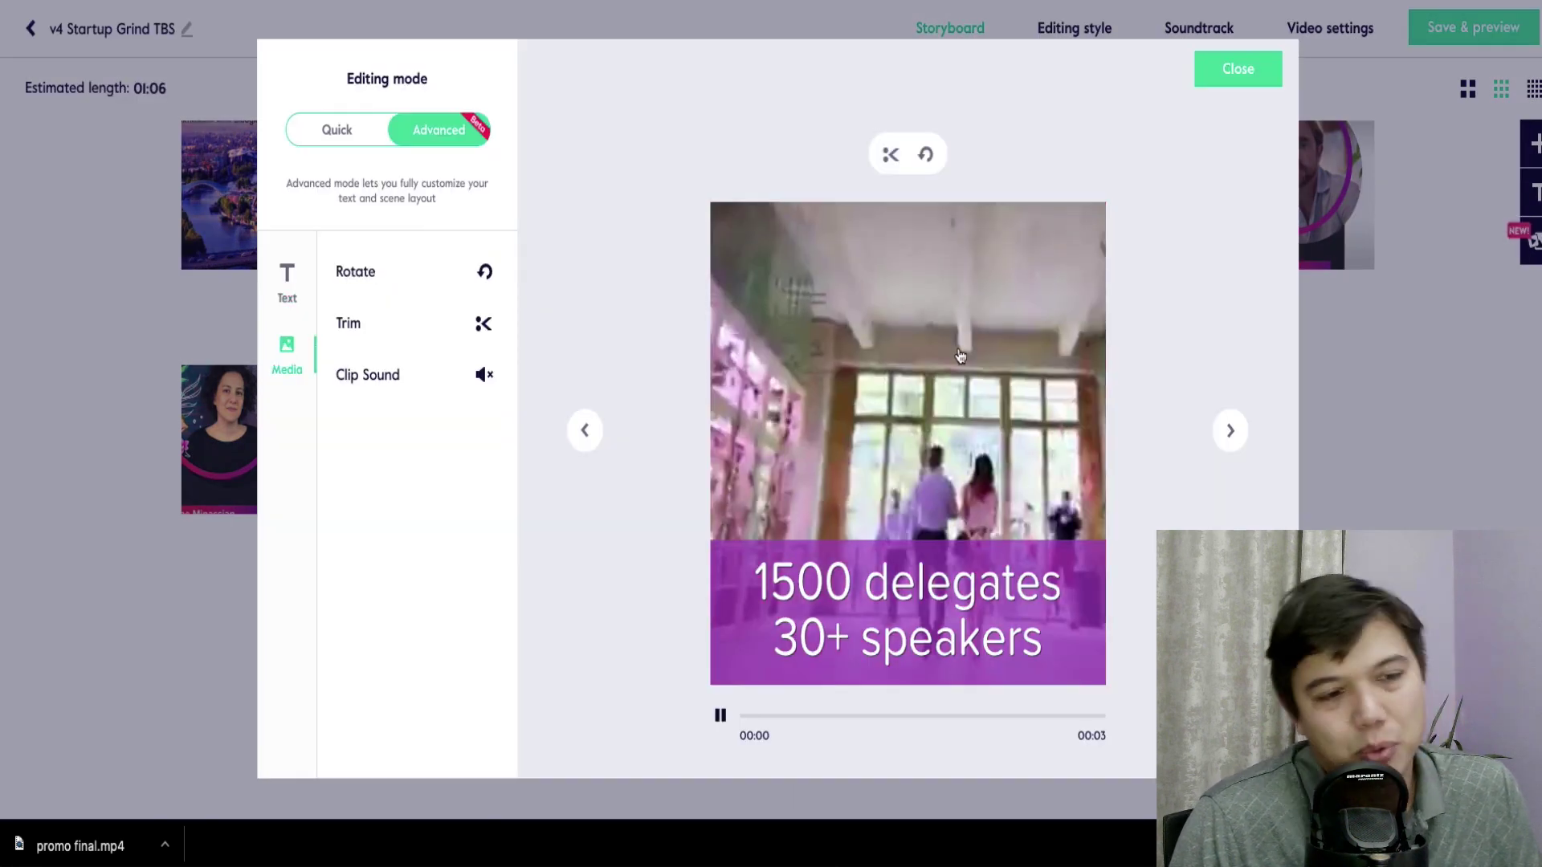
pyautogui.click(1227, 76)
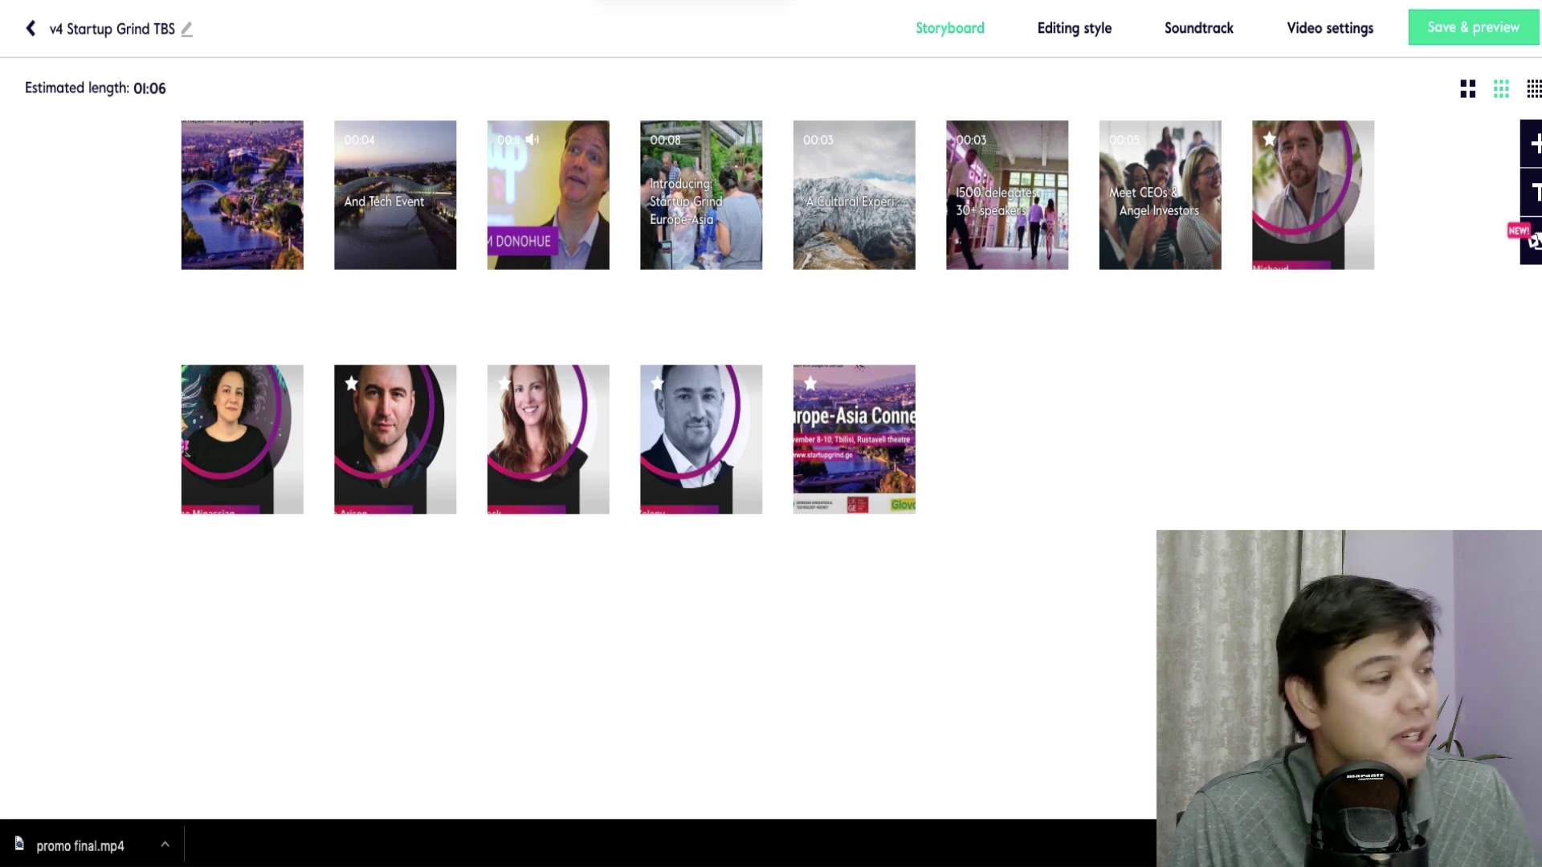
pyautogui.moveTo(257, 167)
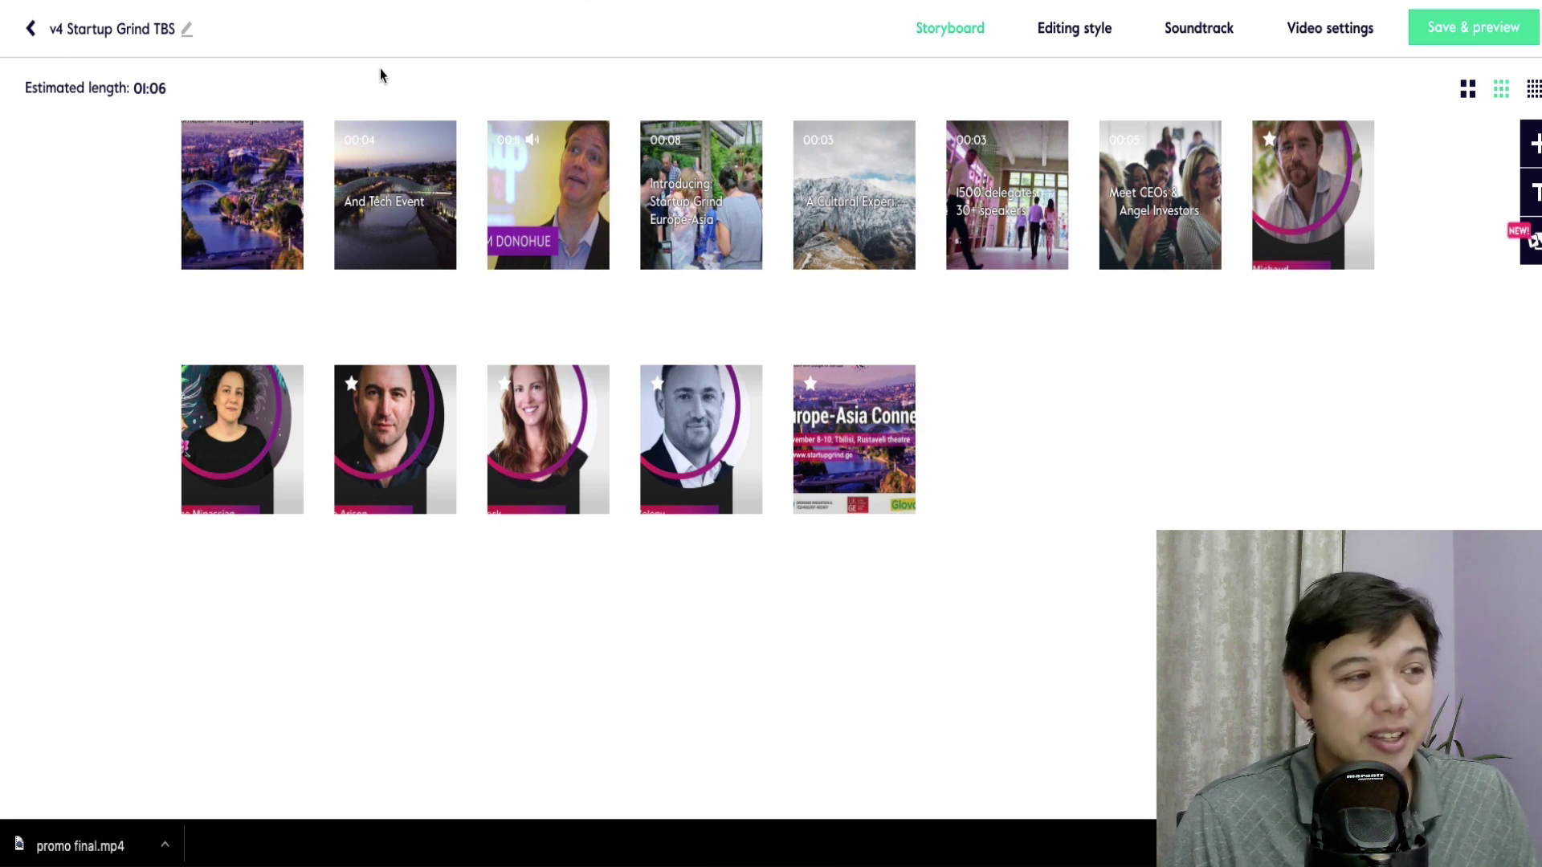